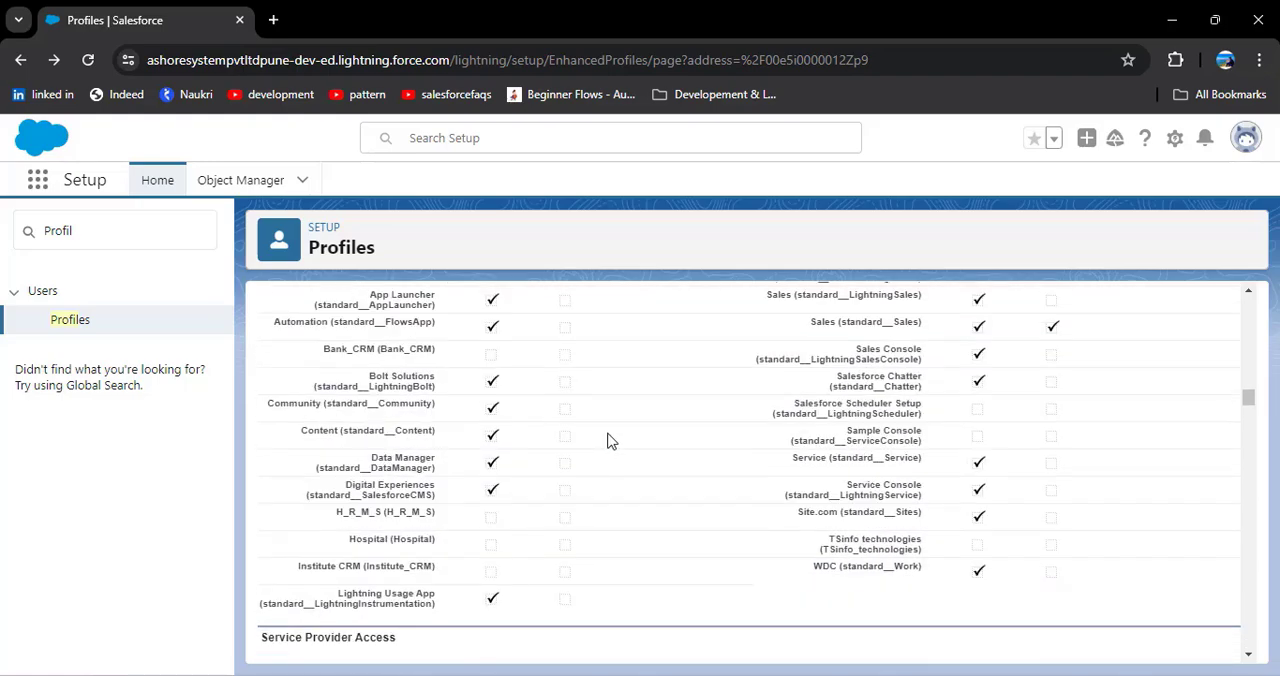
Step: Open the principle profile for editing and examine its custom app and tab settings
{"action": "scroll", "coordinate": [580, 447], "scroll_direction": "up", "scroll_amount": 2}
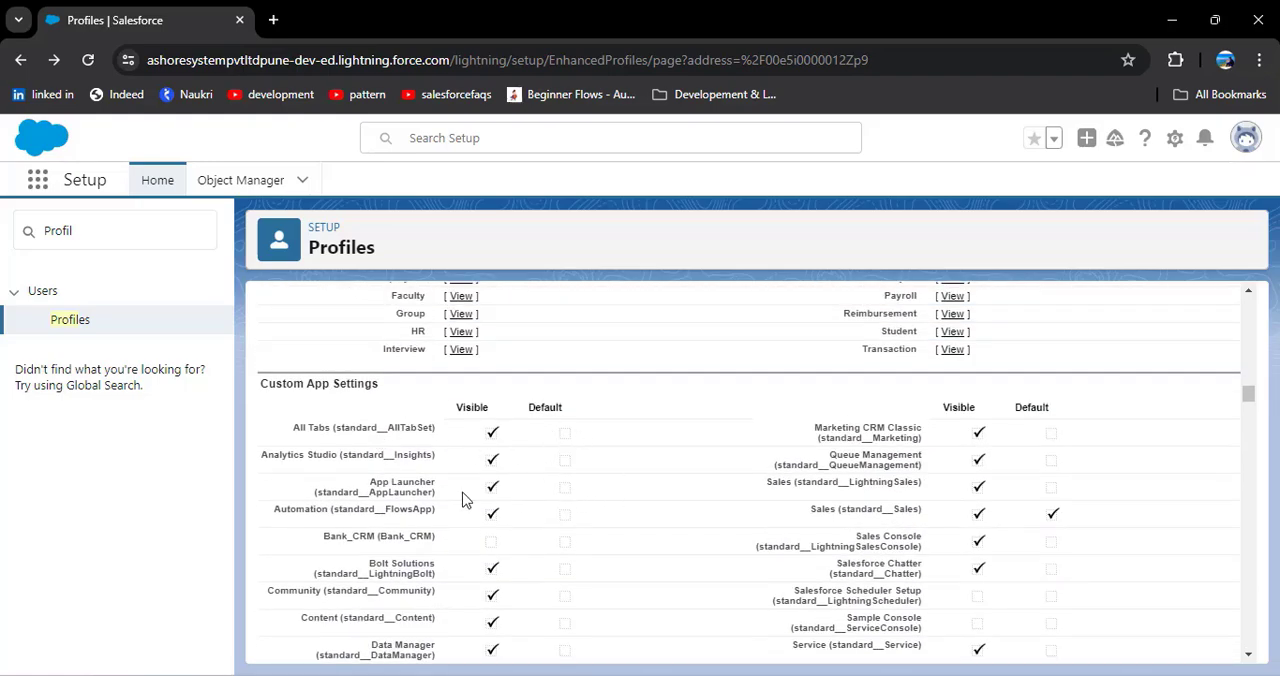
{"action": "scroll", "coordinate": [490, 505], "scroll_direction": "up", "scroll_amount": 20}
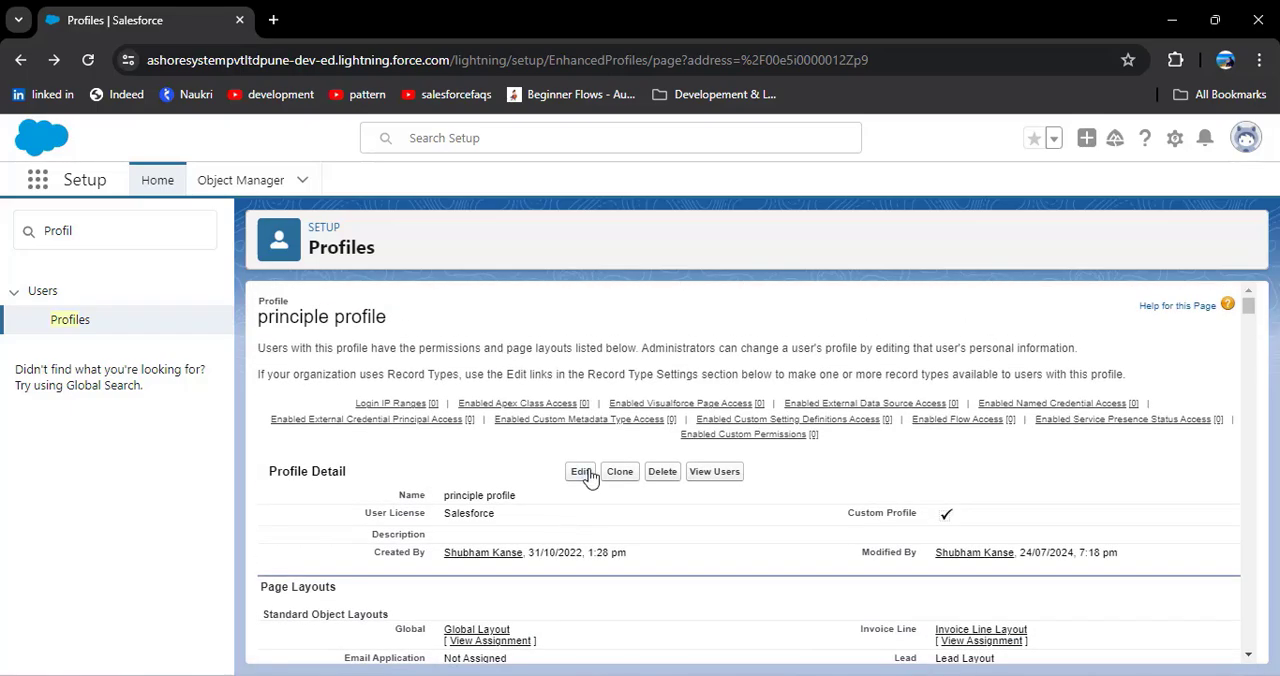
{"action": "left_click", "coordinate": [580, 474]}
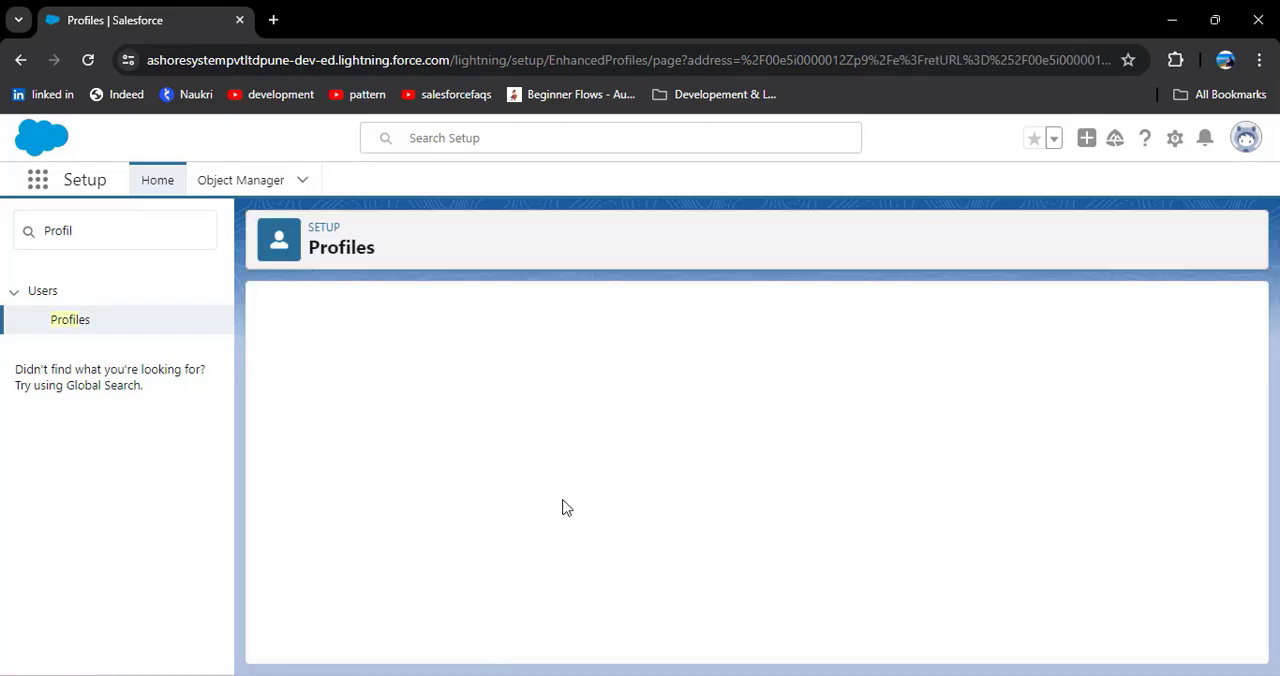
{"action": "scroll", "coordinate": [514, 508], "scroll_direction": "down", "scroll_amount": 3}
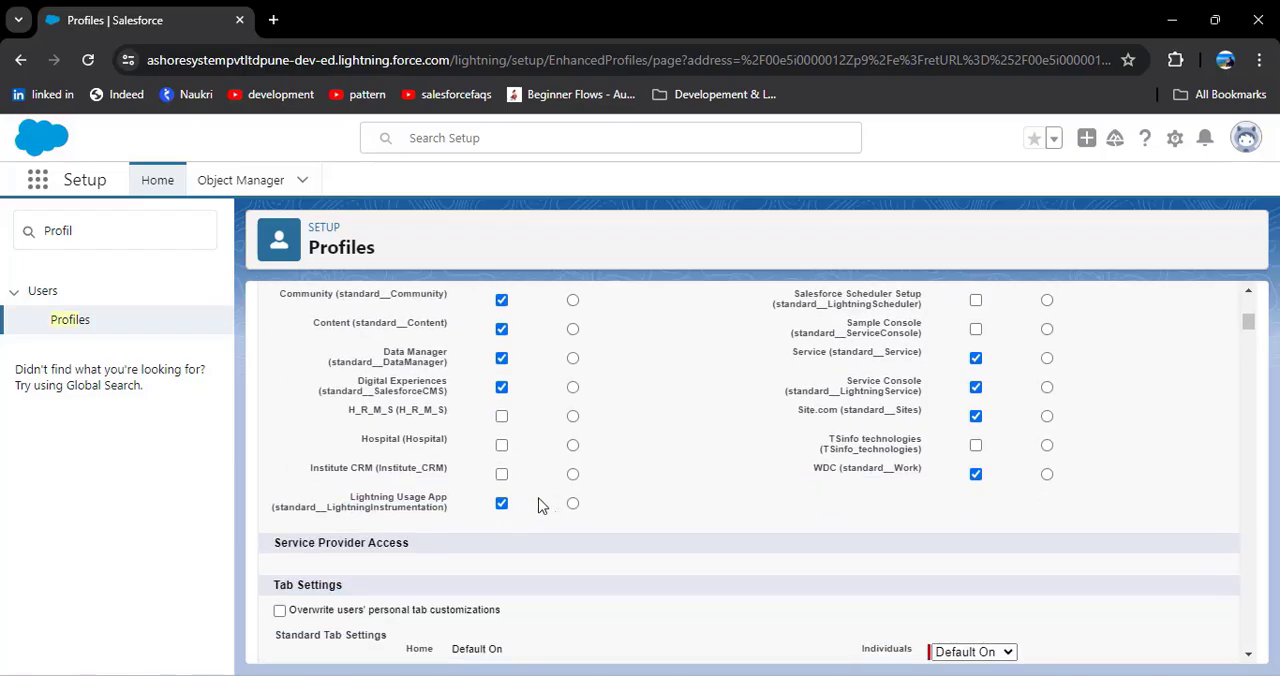
{"action": "scroll", "coordinate": [550, 490], "scroll_direction": "down", "scroll_amount": 5}
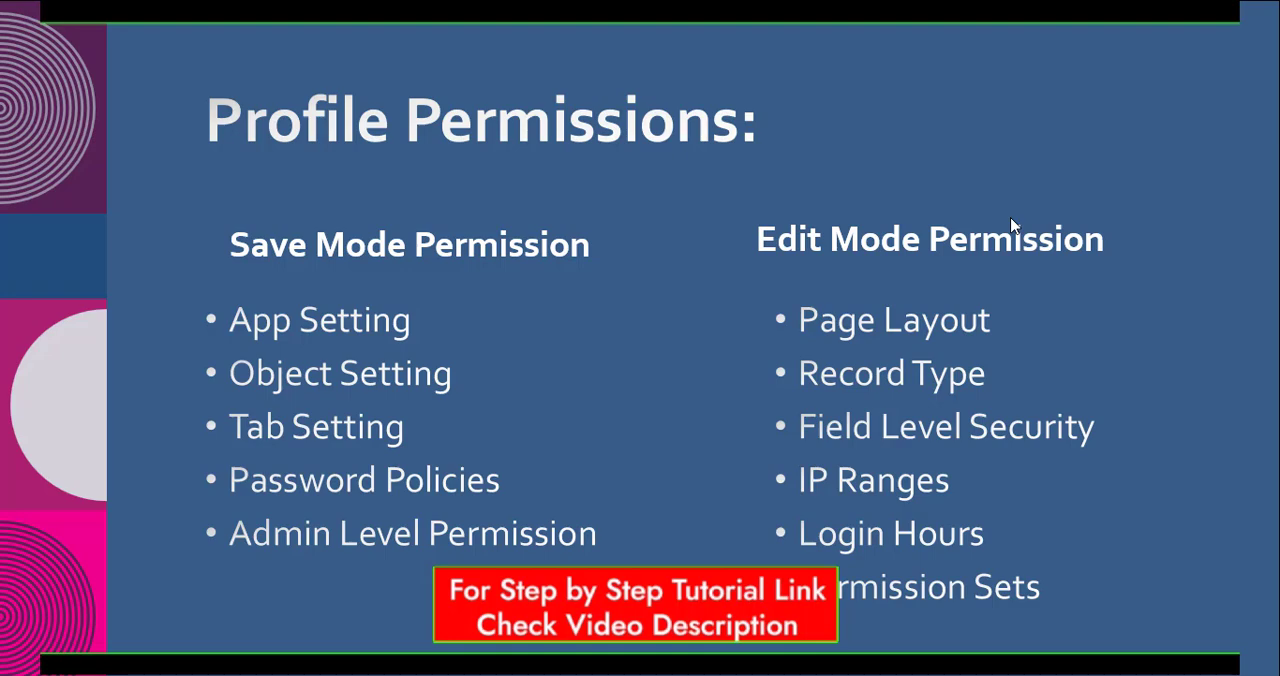
Step: Switch from the slide show to Chrome and examine app visibility in the principle profile's Custom App Settings
{"action": "key", "text": "alt+Tab"}
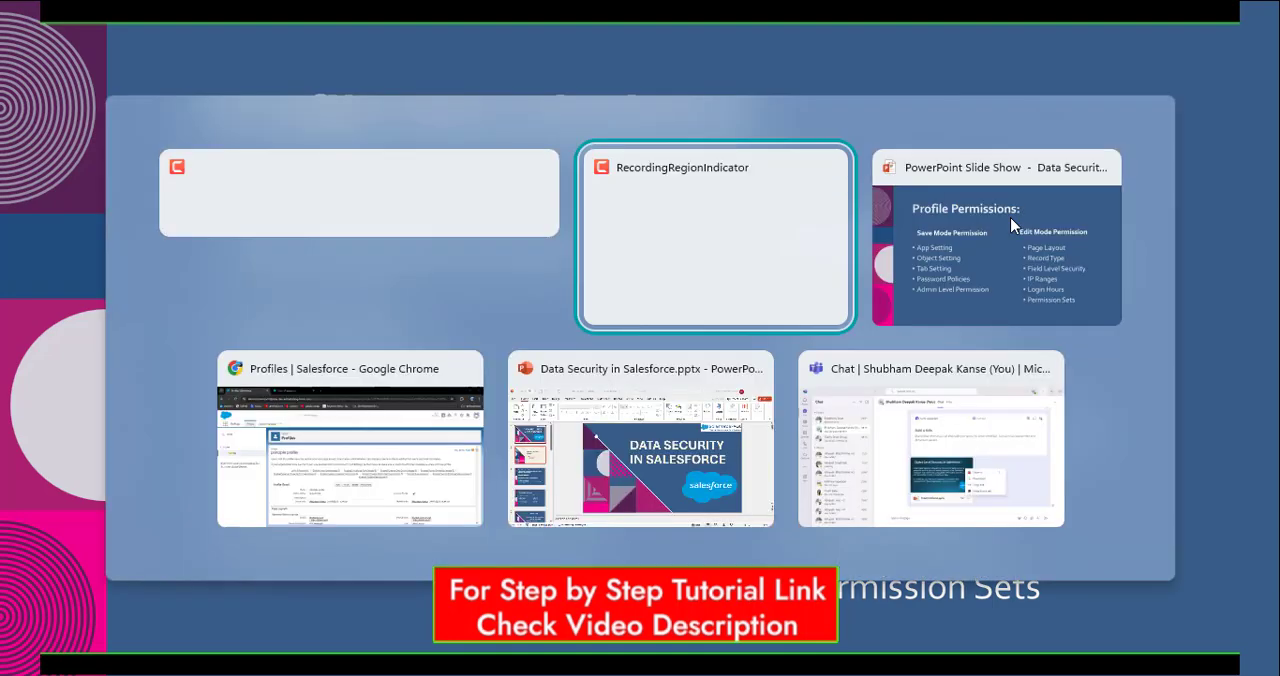
{"action": "key", "text": "alt+Tab"}
{"action": "key", "text": "alt+Tab"}
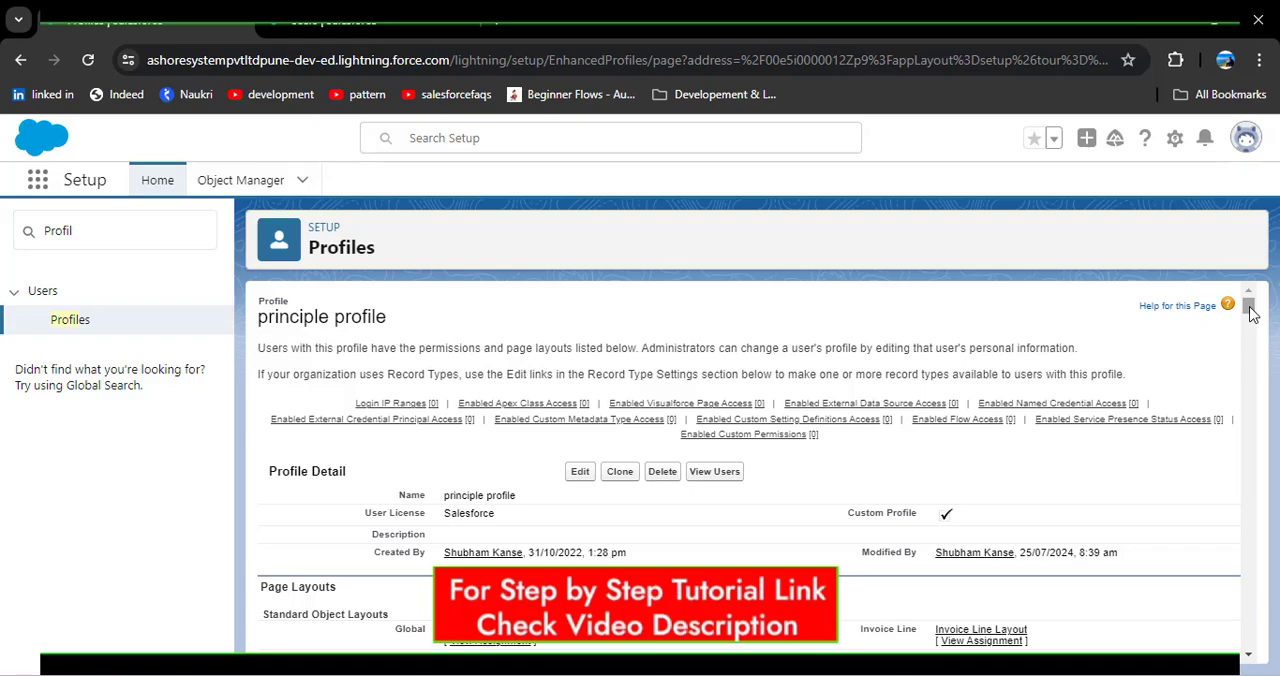
{"action": "left_click_drag", "start_coordinate": [1250, 313], "coordinate": [1251, 404]}
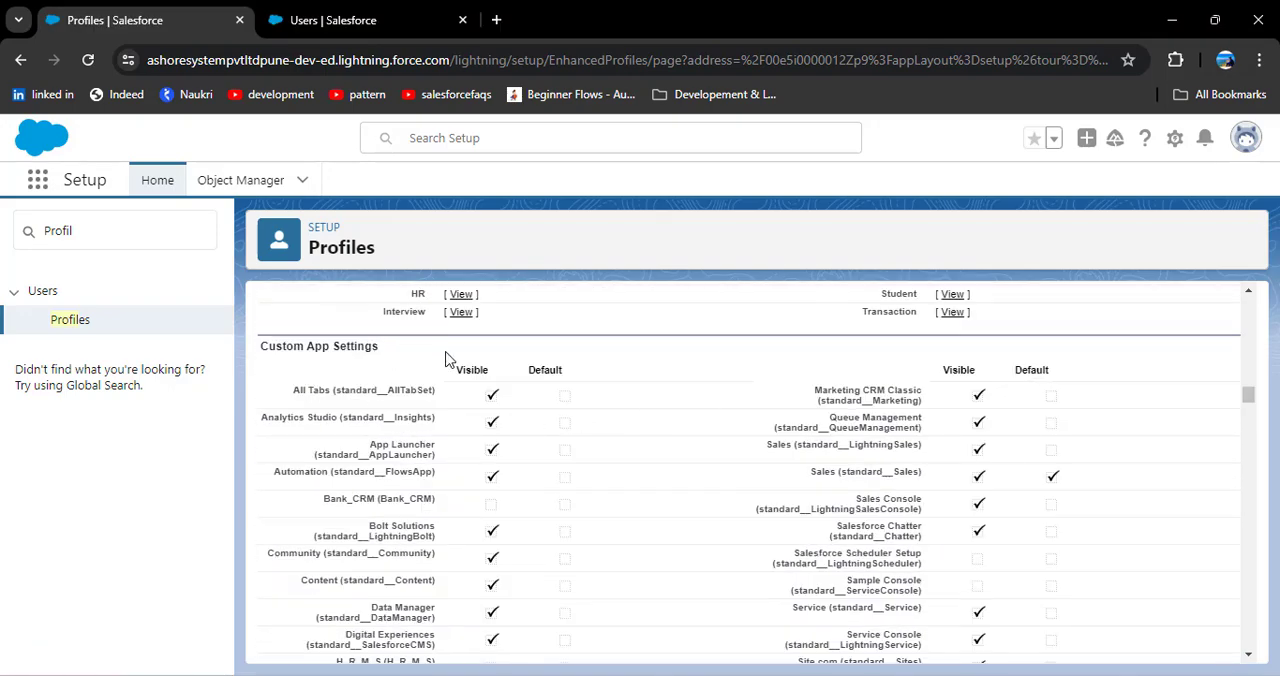
{"action": "scroll", "coordinate": [337, 414], "scroll_direction": "down", "scroll_amount": 1}
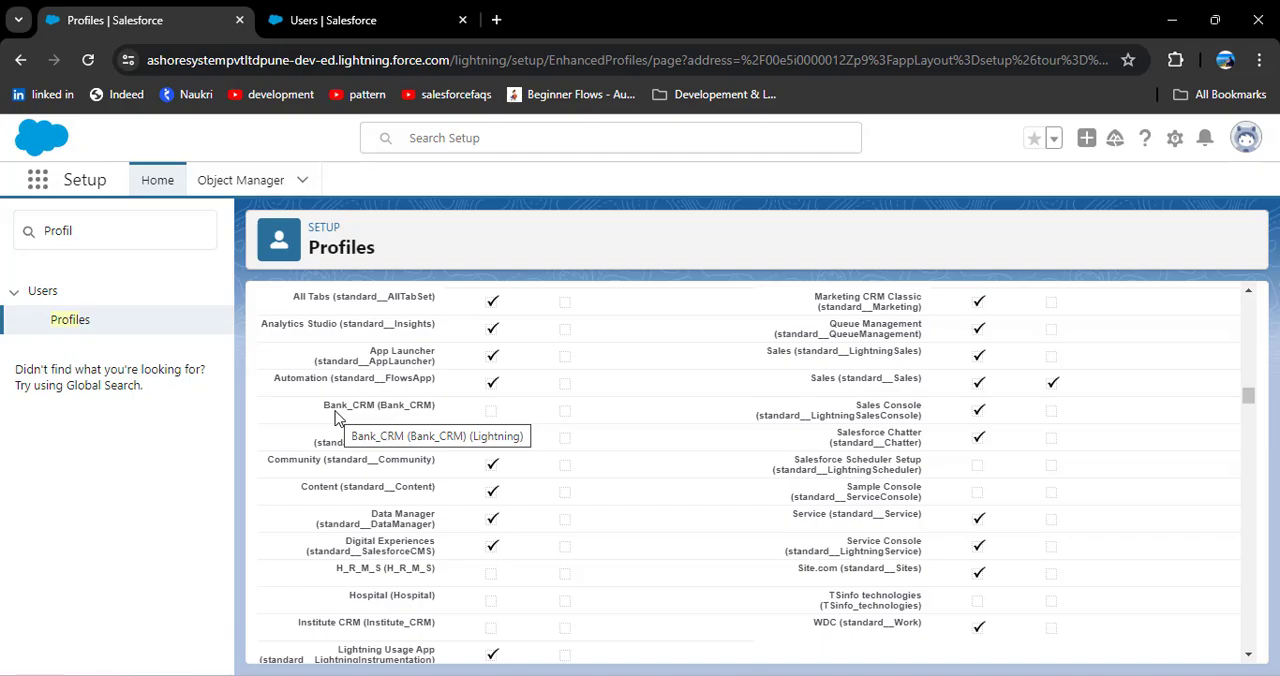
{"action": "scroll", "coordinate": [337, 414], "scroll_direction": "up", "scroll_amount": 10}
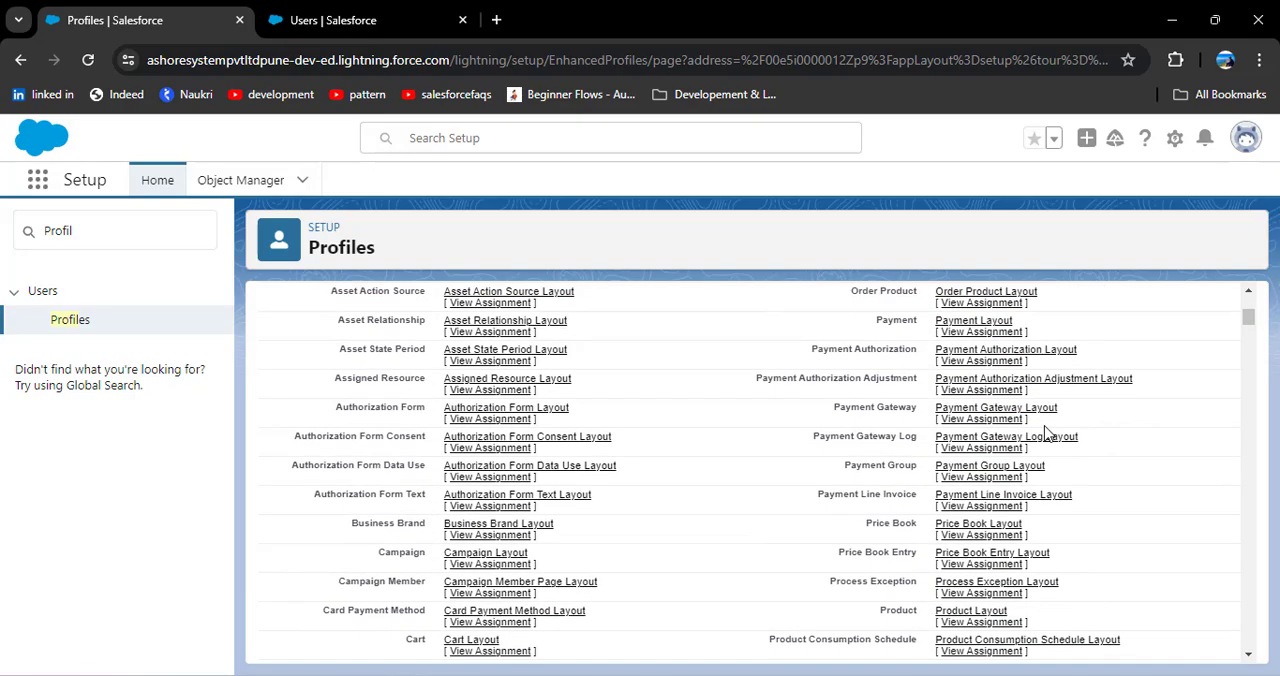
Step: Log in as the user assigned to the principle profile and search the App Launcher for Bank_CRM
{"action": "left_click", "coordinate": [745, 470]}
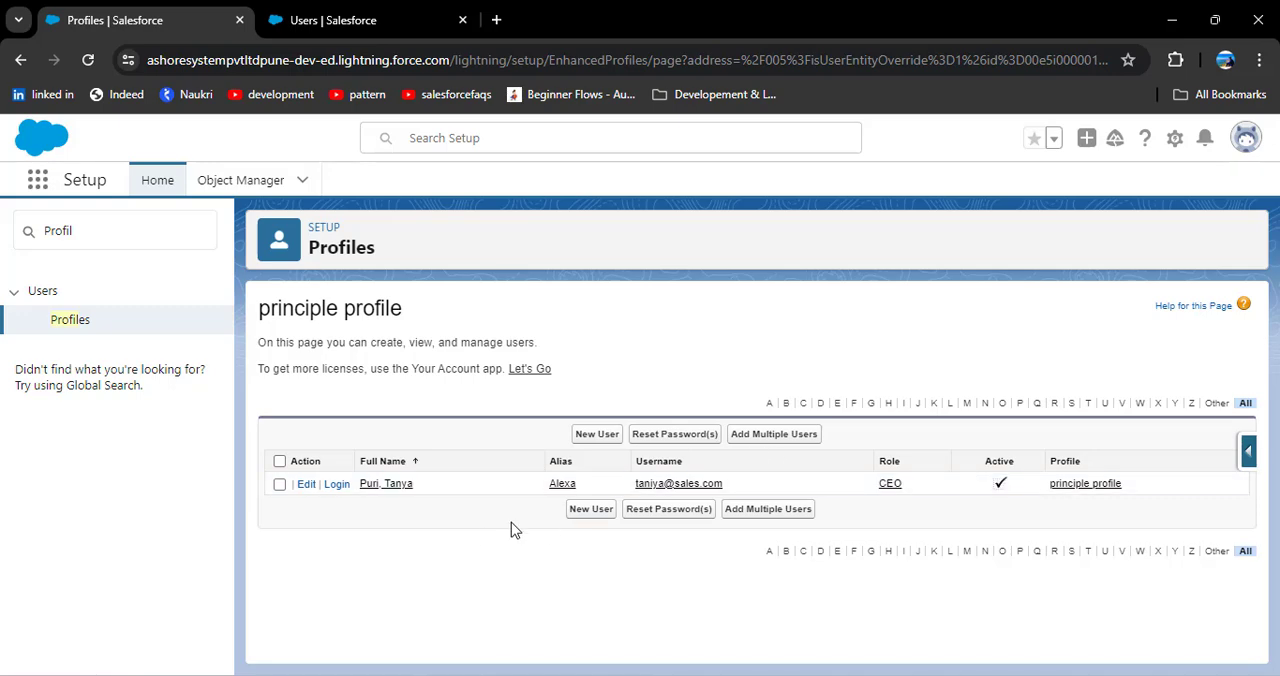
{"action": "left_click", "coordinate": [337, 484]}
{"action": "left_click", "coordinate": [38, 215]}
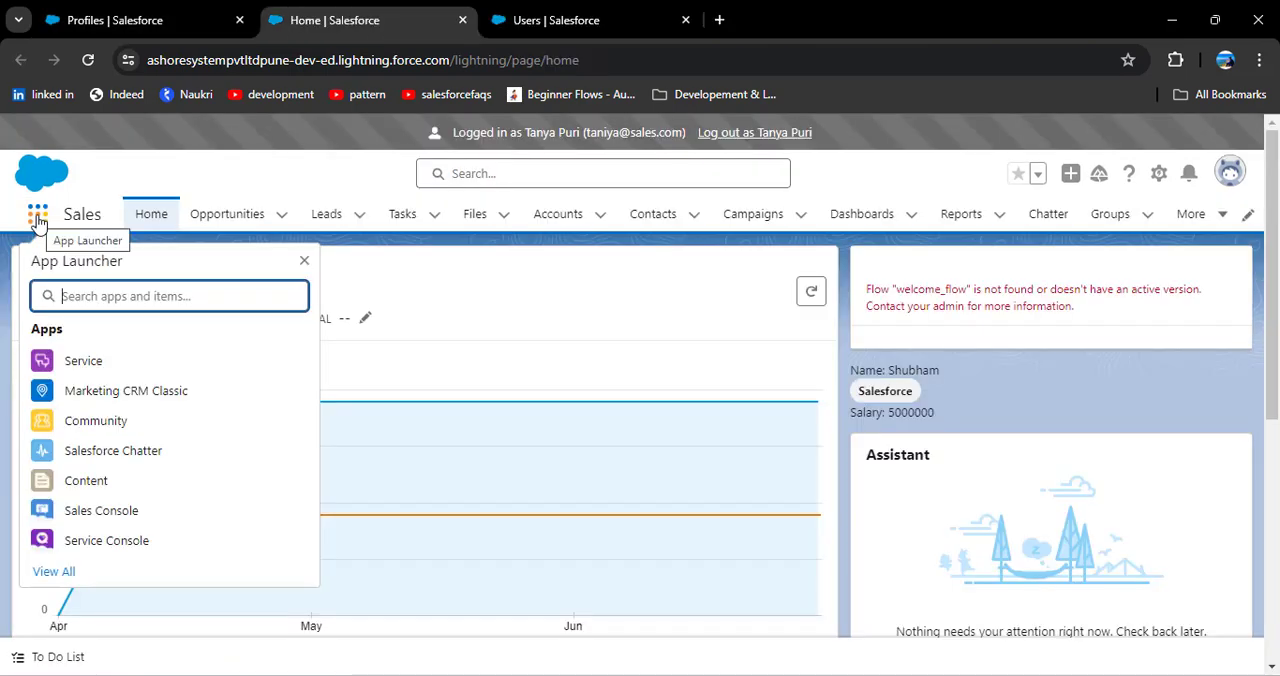
{"action": "type", "text": "B"}
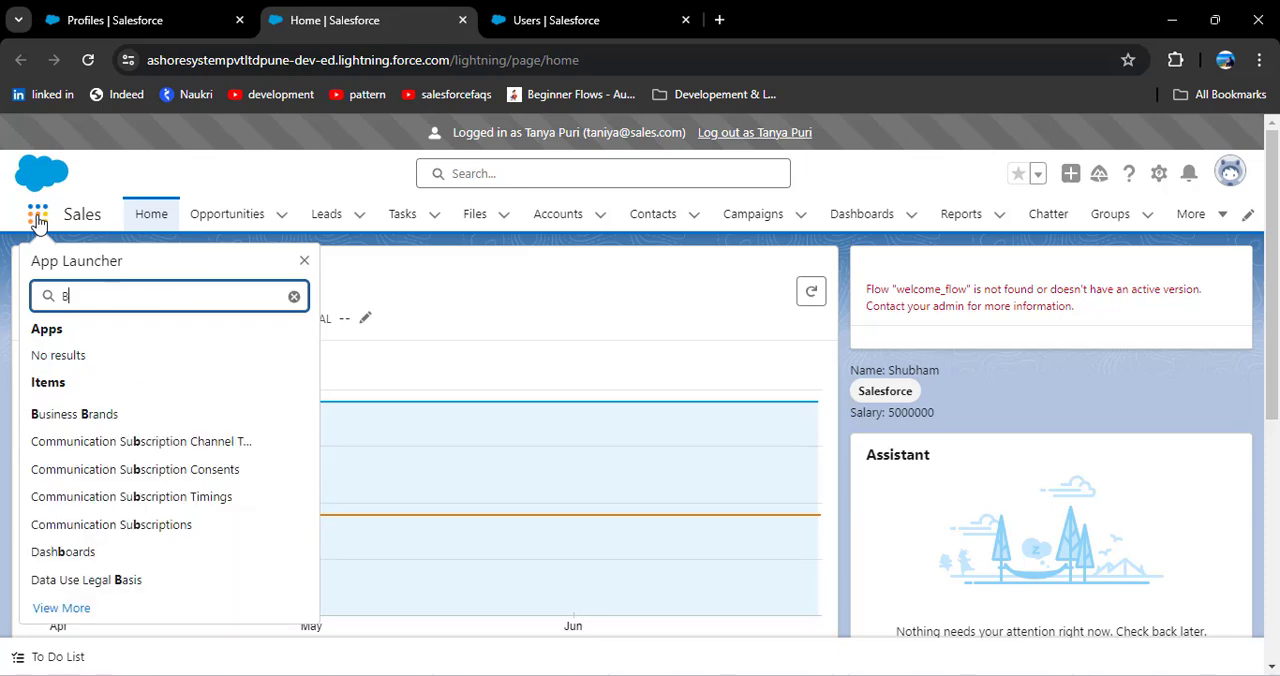
{"action": "type", "text": "ank"}
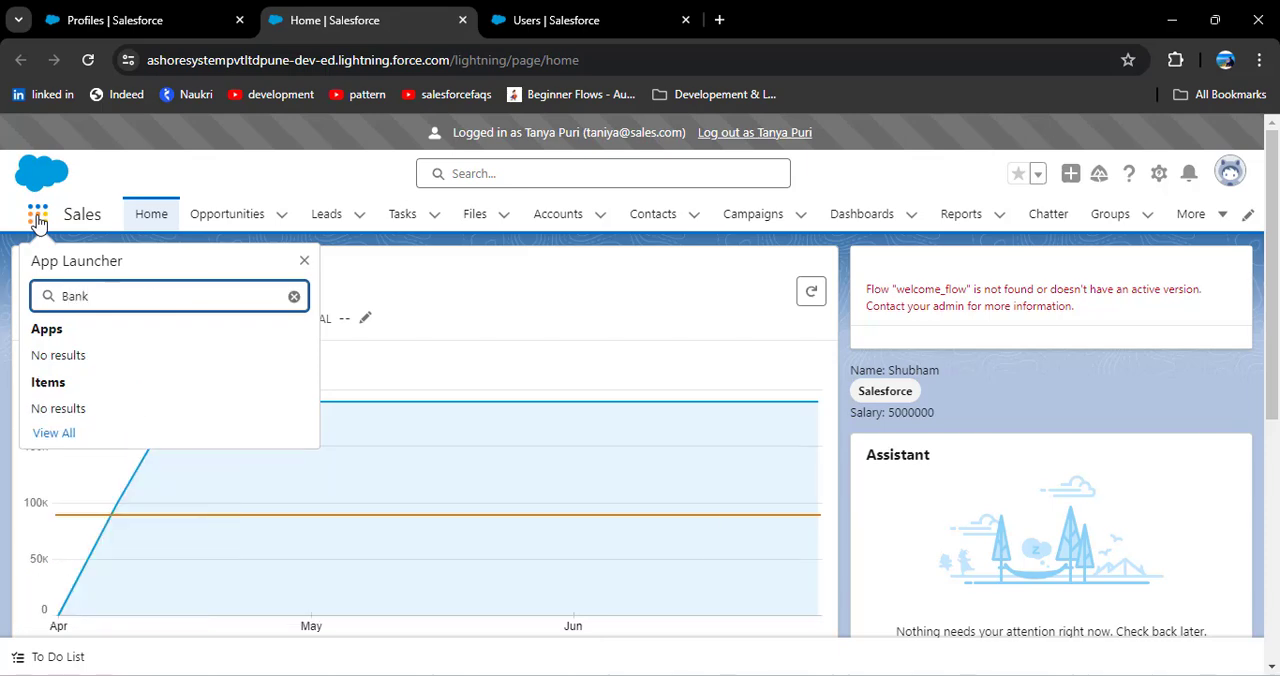
{"action": "type", "text": " CRM"}
Step: Search the full list of apps and items for "Bank"
{"action": "left_click", "coordinate": [54, 433]}
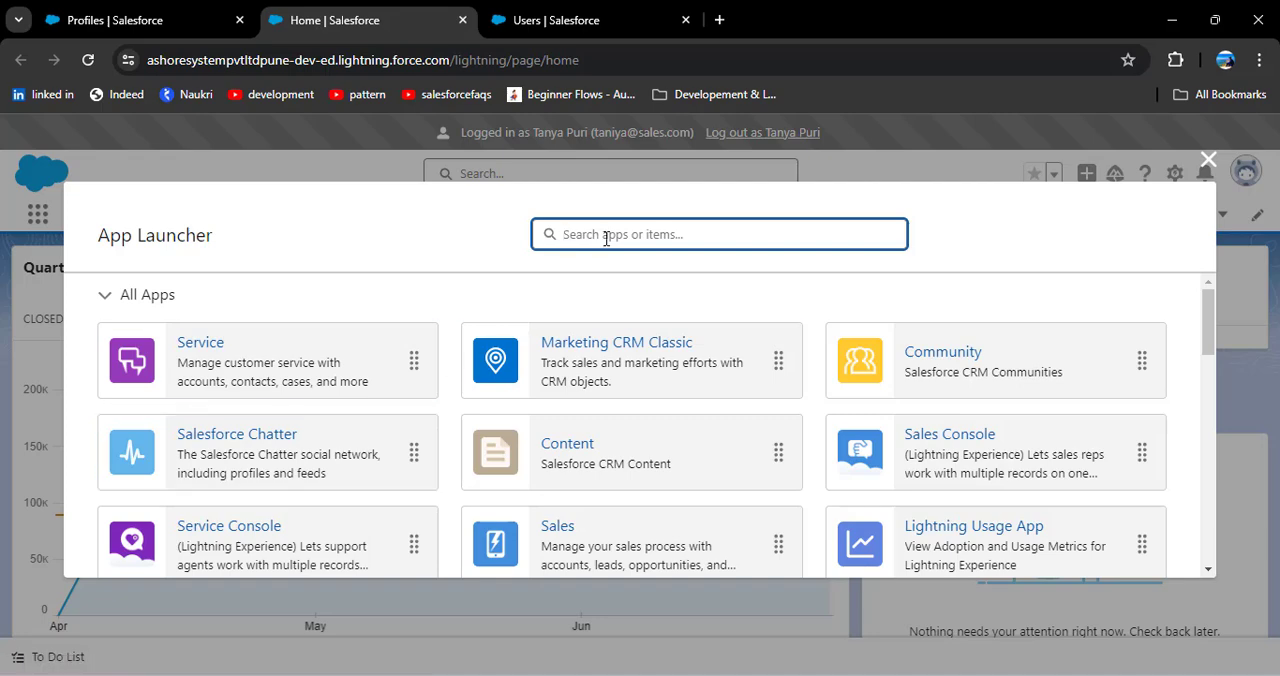
{"action": "type", "text": "Bank"}
{"action": "left_click", "coordinate": [514, 306]}
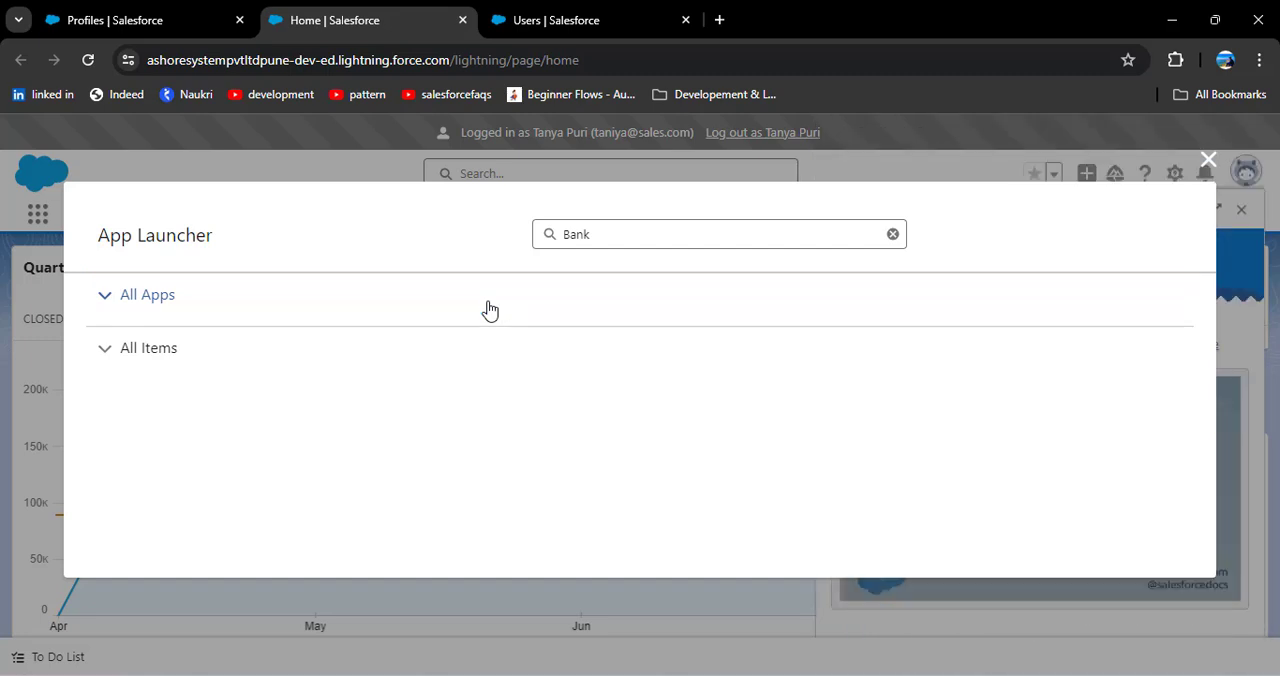
Step: Close the App Launcher, log out of the user's session and return to the principle profile's detail page
{"action": "left_click", "coordinate": [1207, 160]}
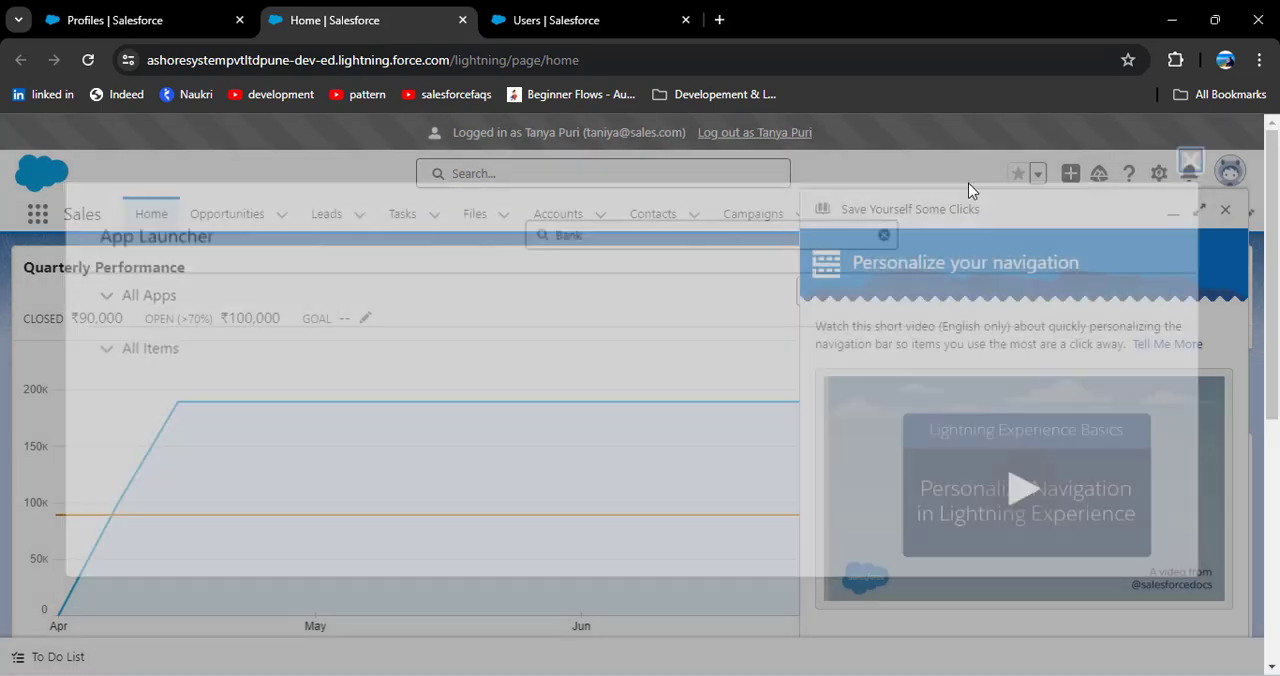
{"action": "left_click", "coordinate": [755, 135]}
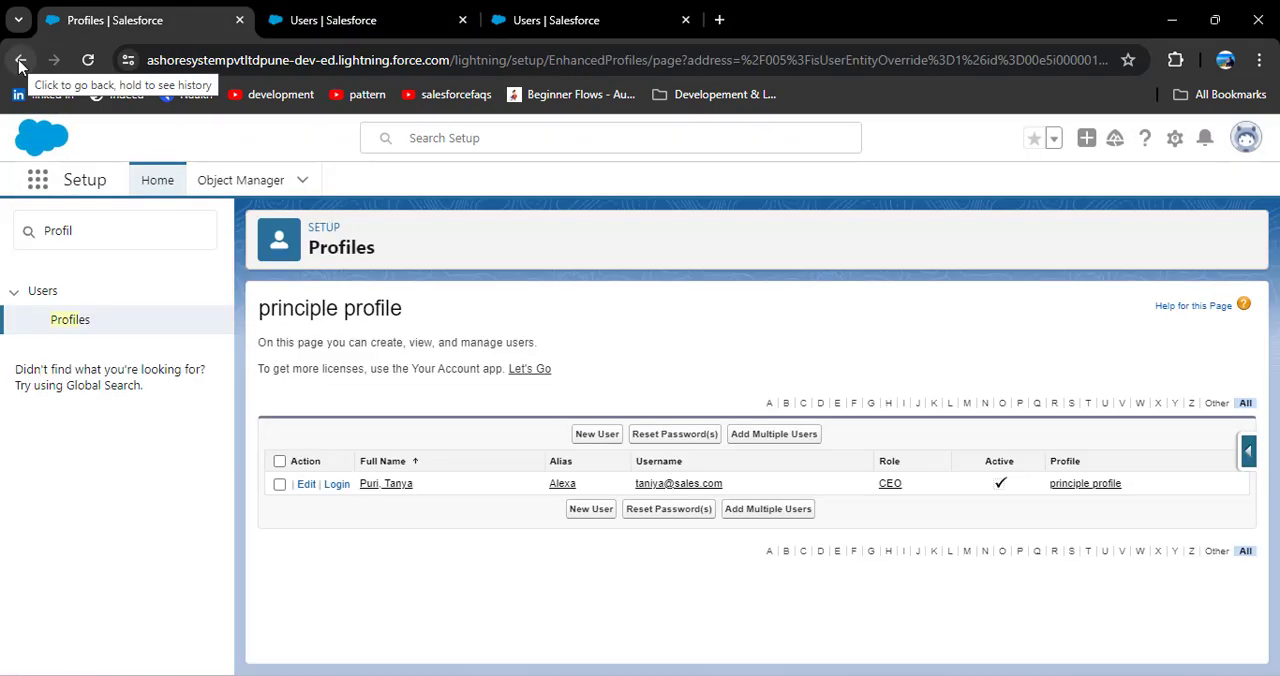
{"action": "left_click", "coordinate": [20, 60]}
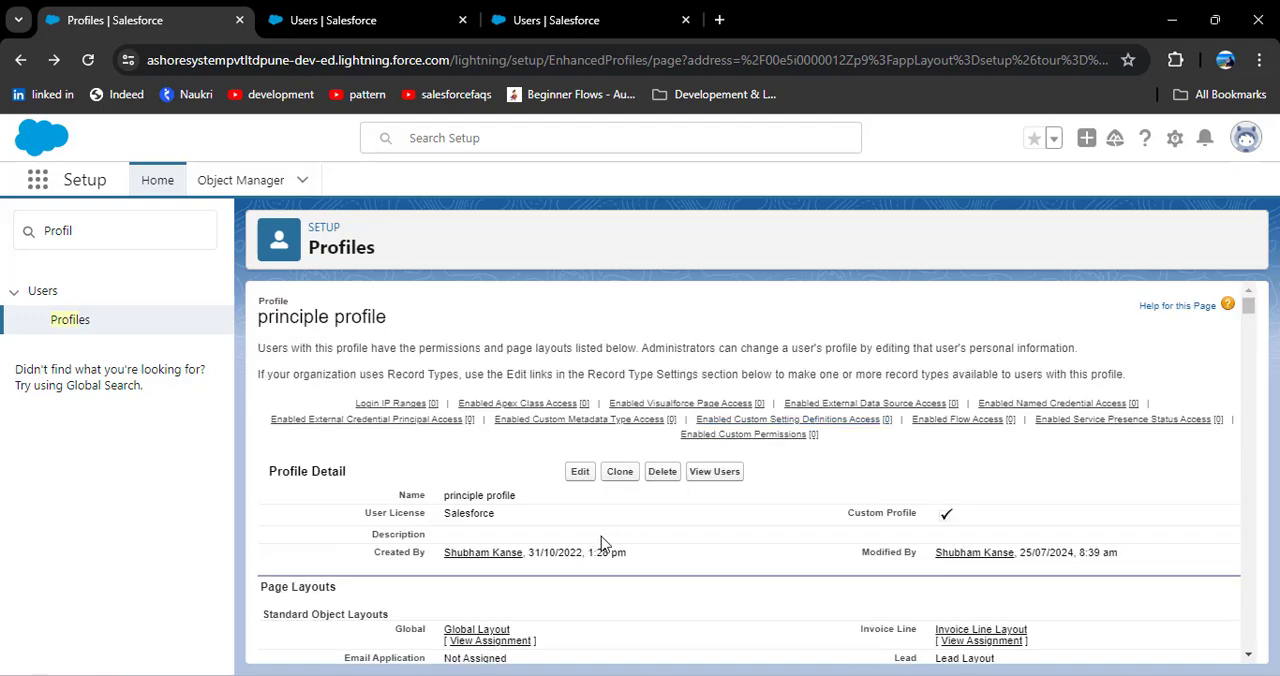
Step: Make the Bank_CRM app visible in the principle profile's Custom App Settings and save the profile
{"action": "left_click", "coordinate": [580, 471]}
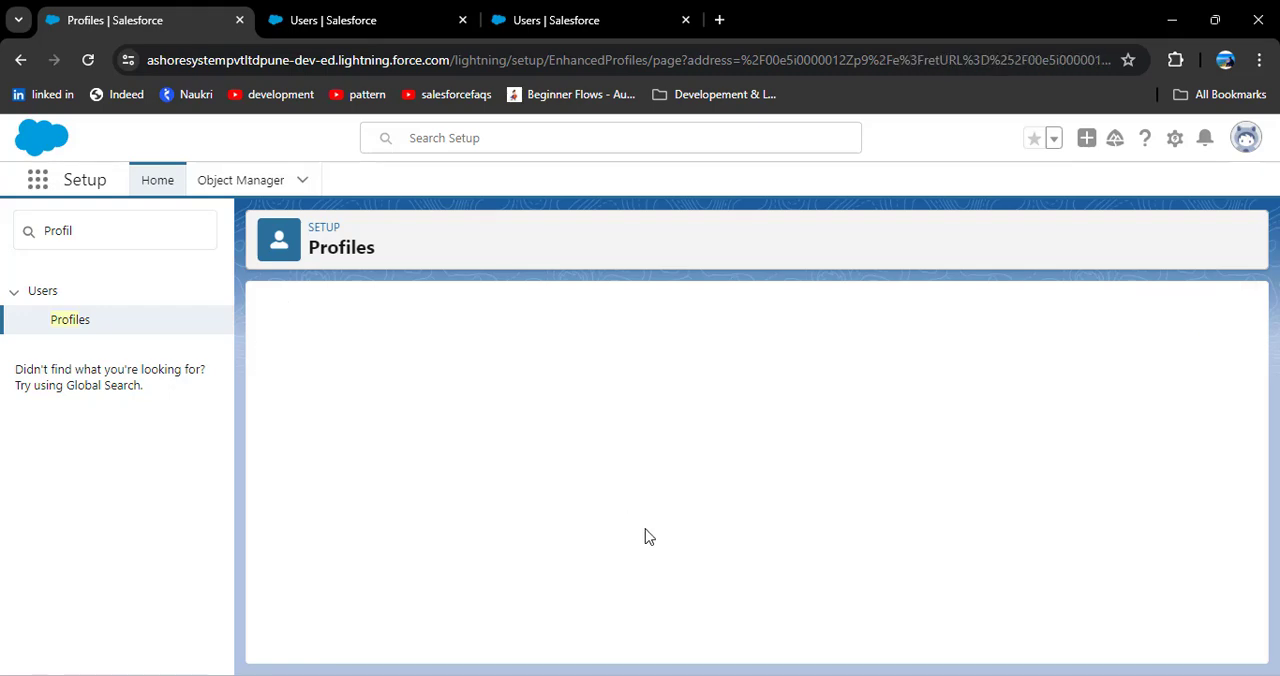
{"action": "scroll", "coordinate": [643, 533], "scroll_direction": "down", "scroll_amount": 1}
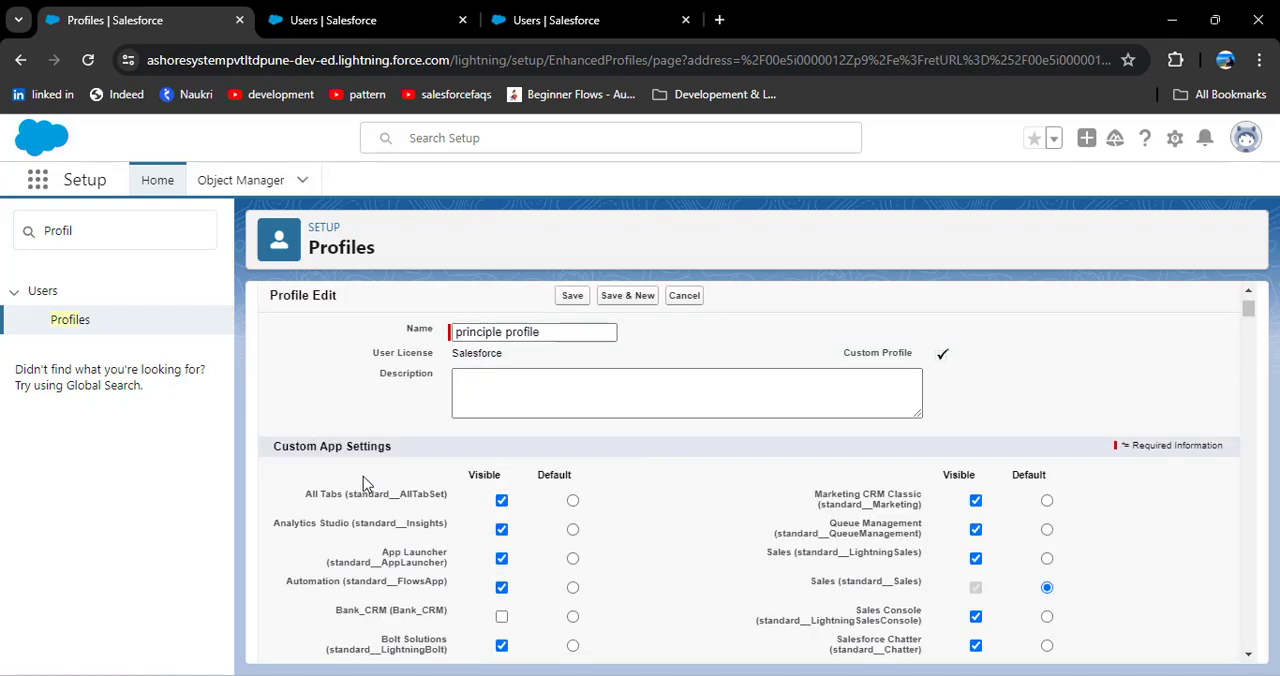
{"action": "scroll", "coordinate": [360, 485], "scroll_direction": "down", "scroll_amount": 1}
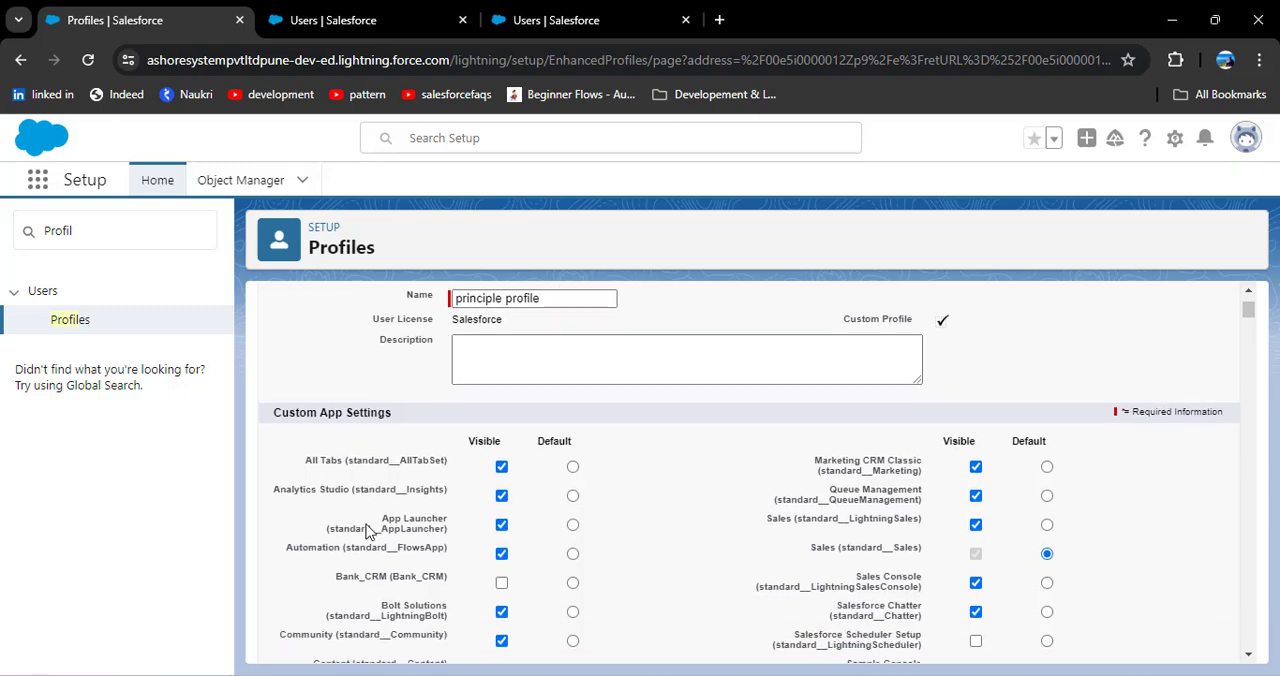
{"action": "scroll", "coordinate": [335, 482], "scroll_direction": "up", "scroll_amount": 1}
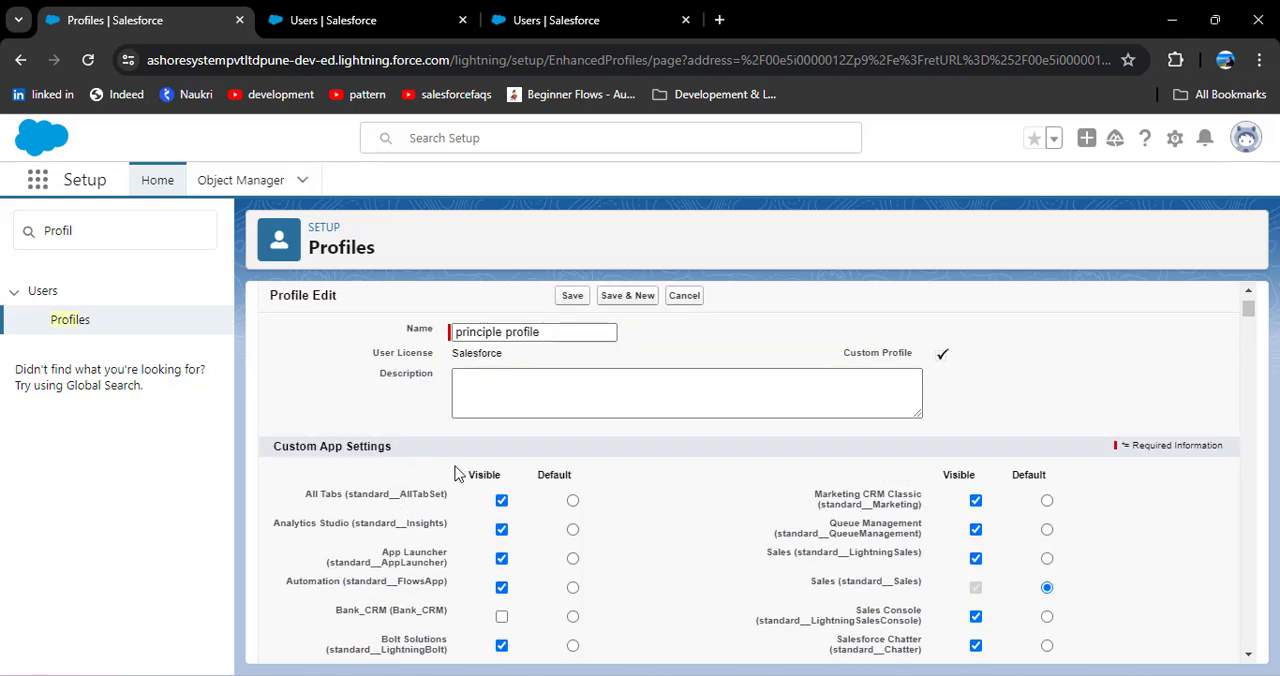
{"action": "scroll", "coordinate": [437, 507], "scroll_direction": "down", "scroll_amount": 1}
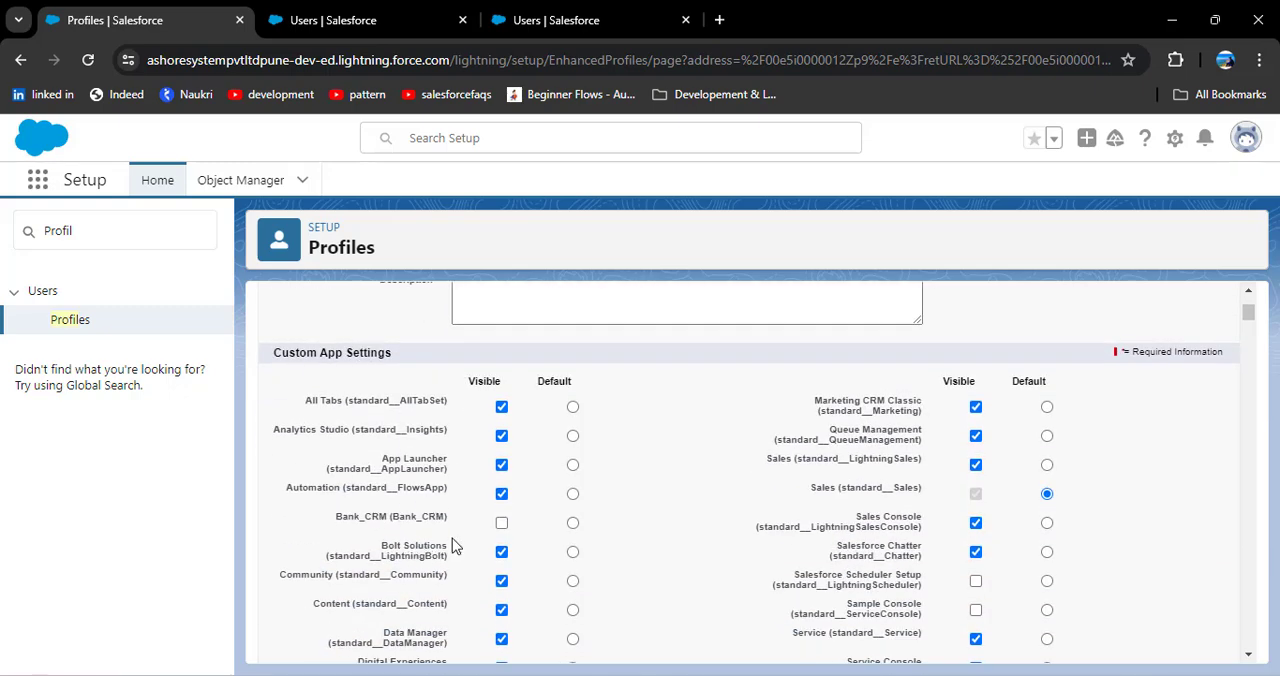
{"action": "left_click", "coordinate": [501, 522]}
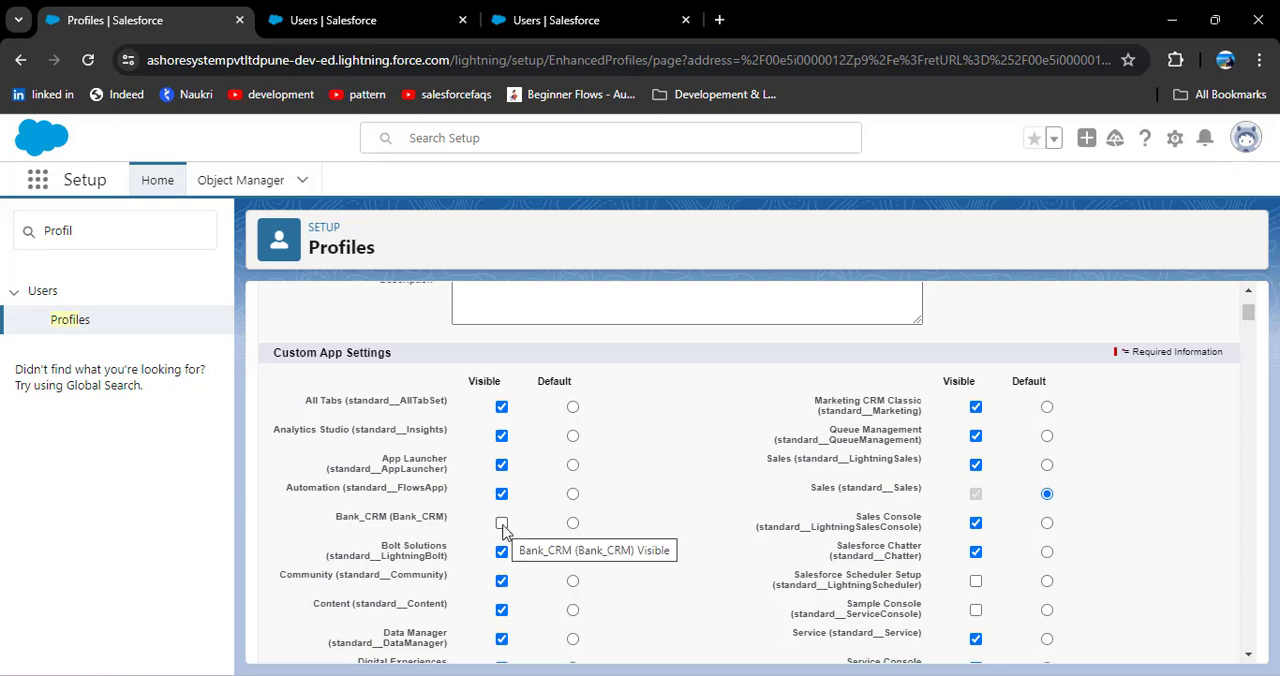
{"action": "scroll", "coordinate": [527, 537], "scroll_direction": "up", "scroll_amount": 1}
{"action": "scroll", "coordinate": [527, 537], "scroll_direction": "up", "scroll_amount": 2}
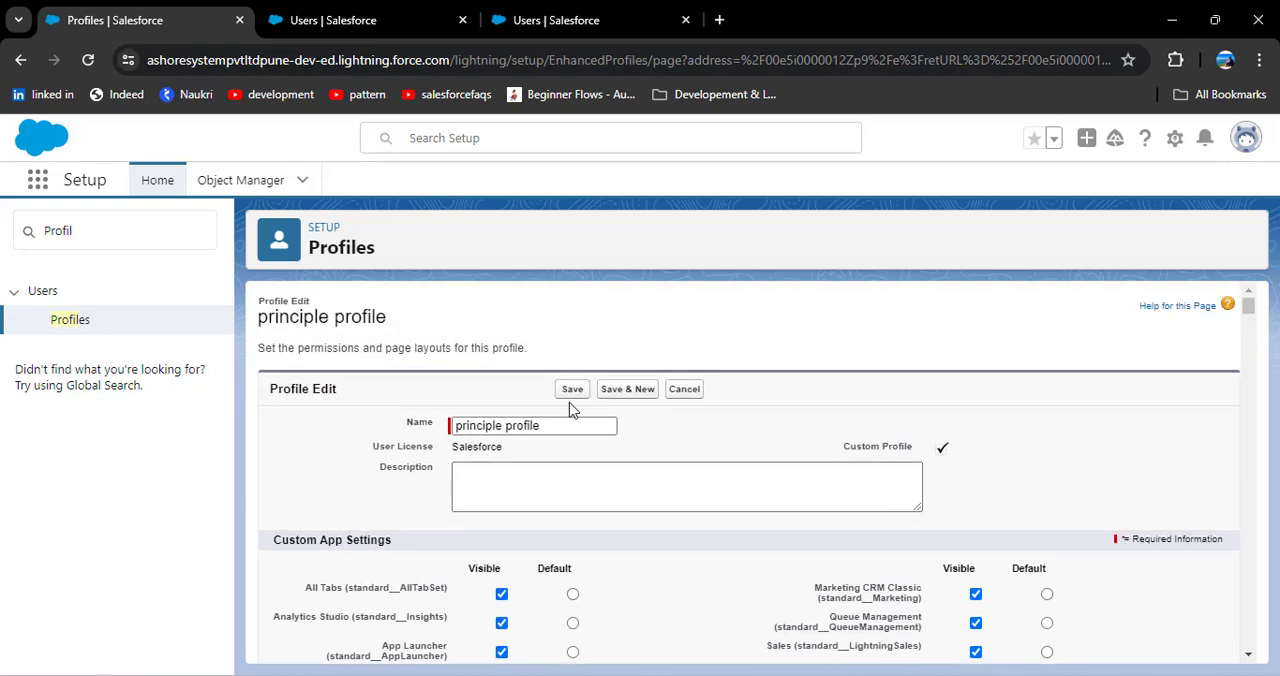
{"action": "left_click", "coordinate": [574, 392]}
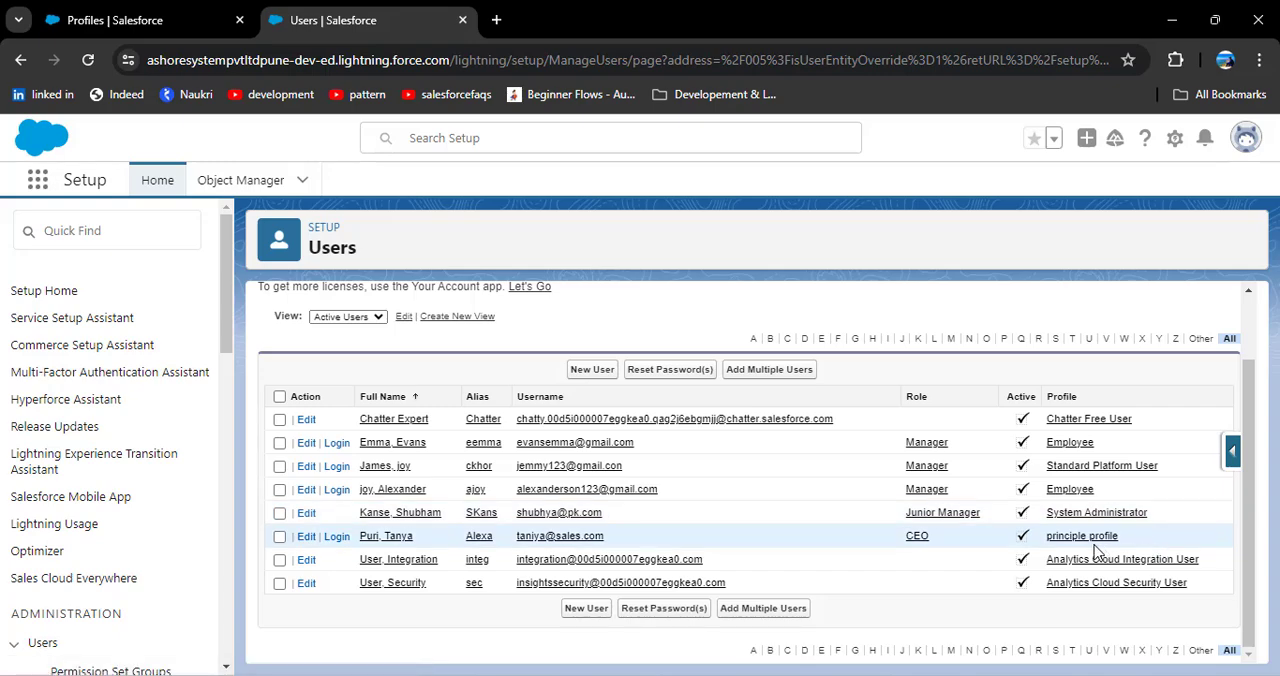
Step: Log in as the active user with the principle profile, search for "Bank" and open the Bank_CRM app
{"action": "left_click", "coordinate": [340, 538]}
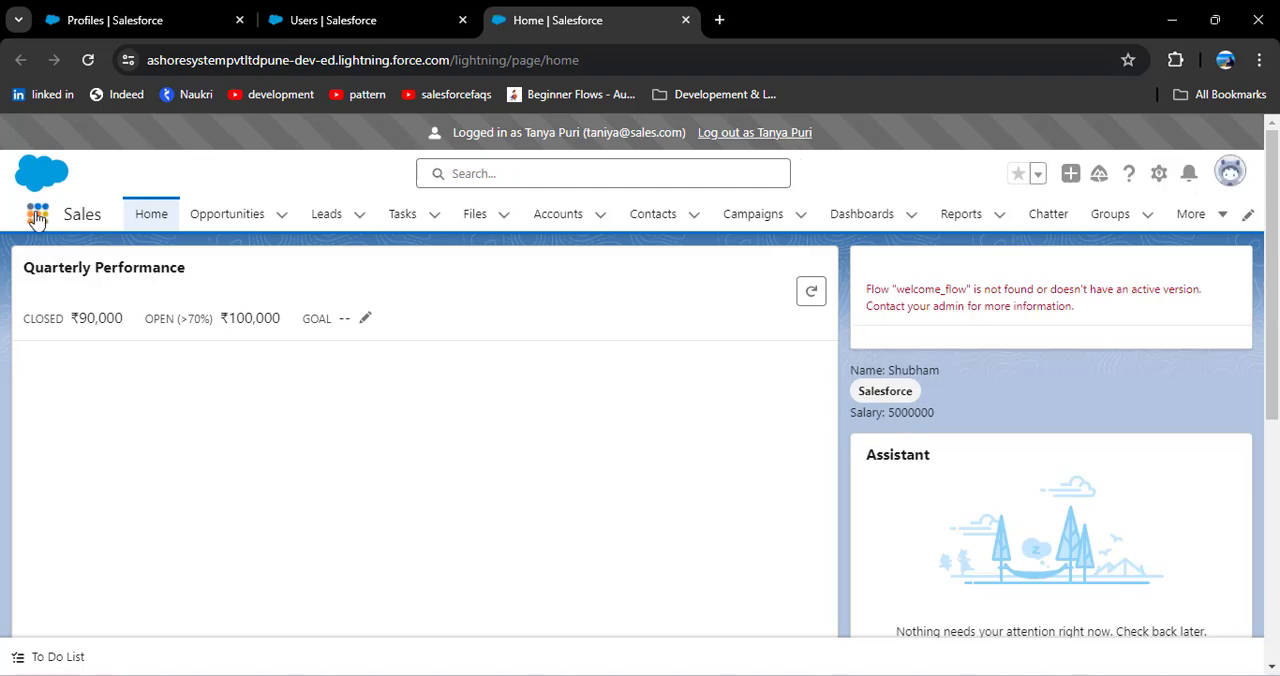
{"action": "left_click", "coordinate": [36, 216]}
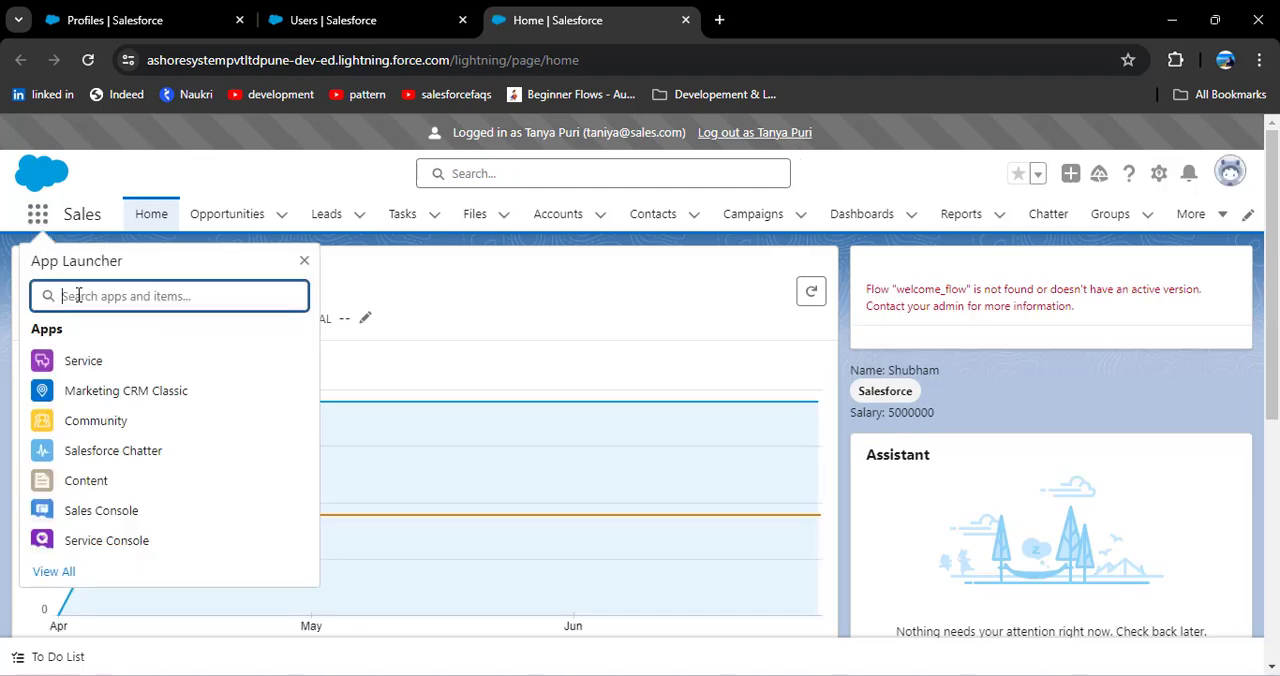
{"action": "type", "text": "Bank"}
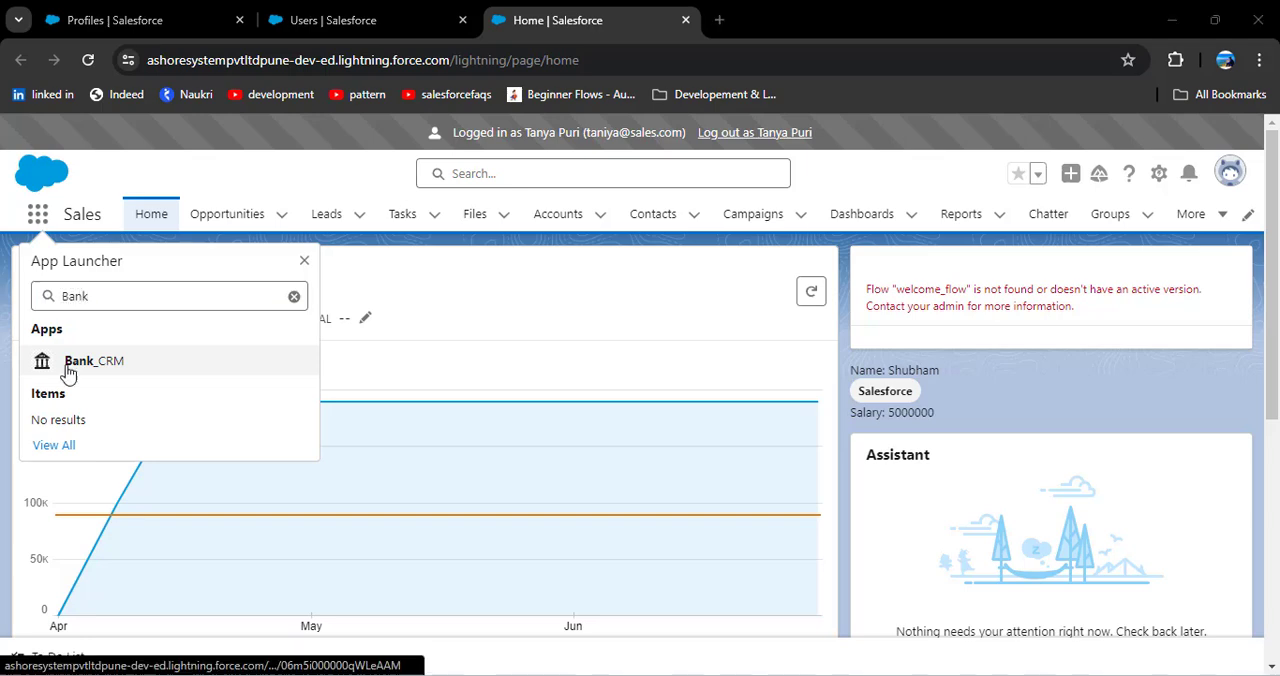
{"action": "left_click", "coordinate": [82, 366]}
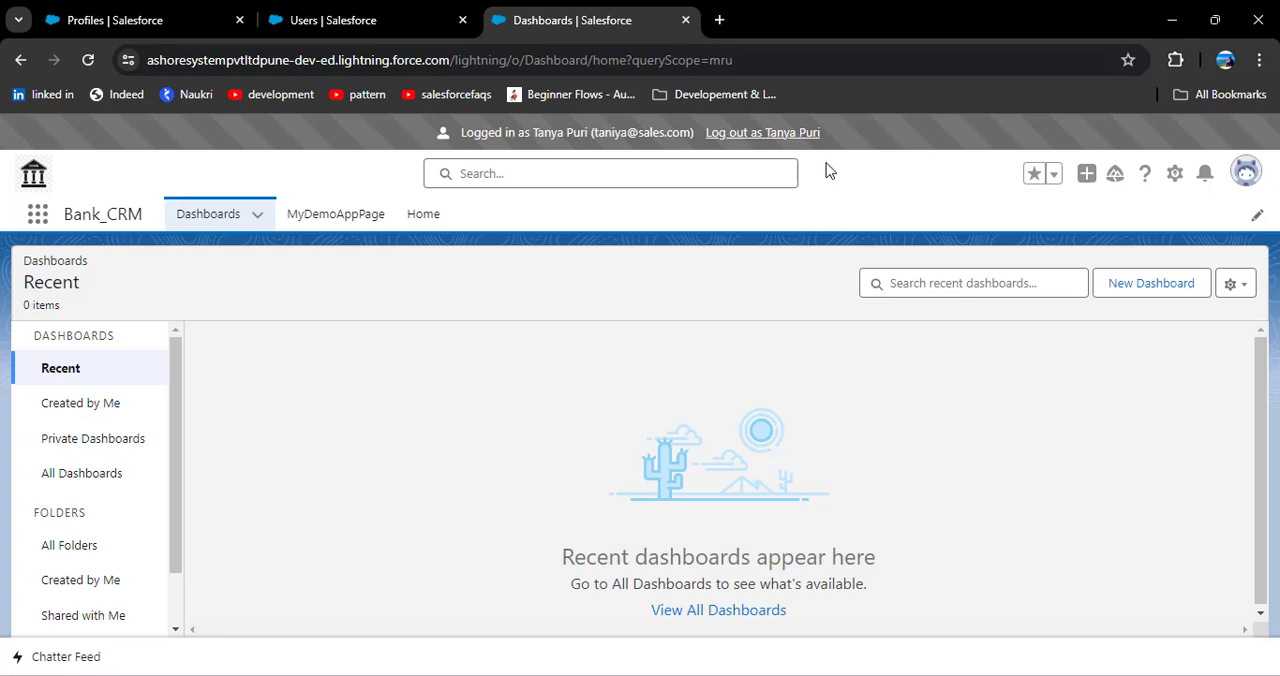
Step: Log out of the user's session, open the principle profile for editing and locate its Custom Object Permissions
{"action": "left_click", "coordinate": [727, 140]}
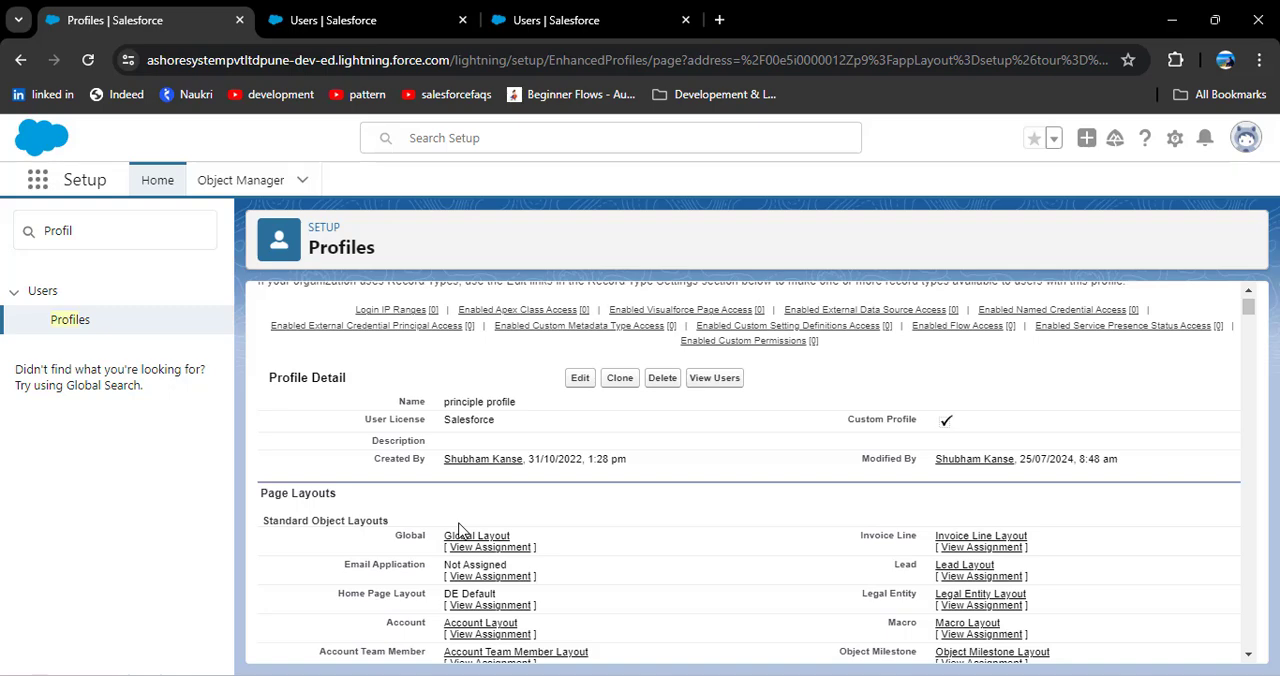
{"action": "left_click", "coordinate": [578, 378]}
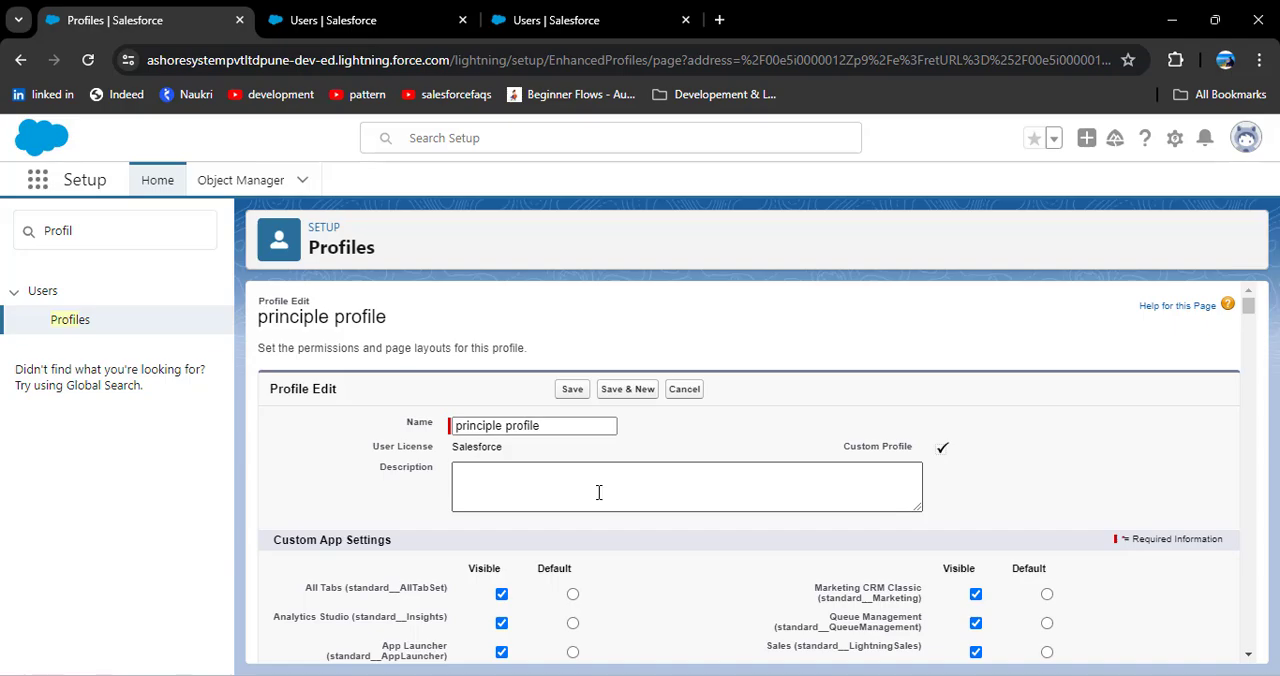
{"action": "scroll", "coordinate": [596, 505], "scroll_direction": "down", "scroll_amount": 20}
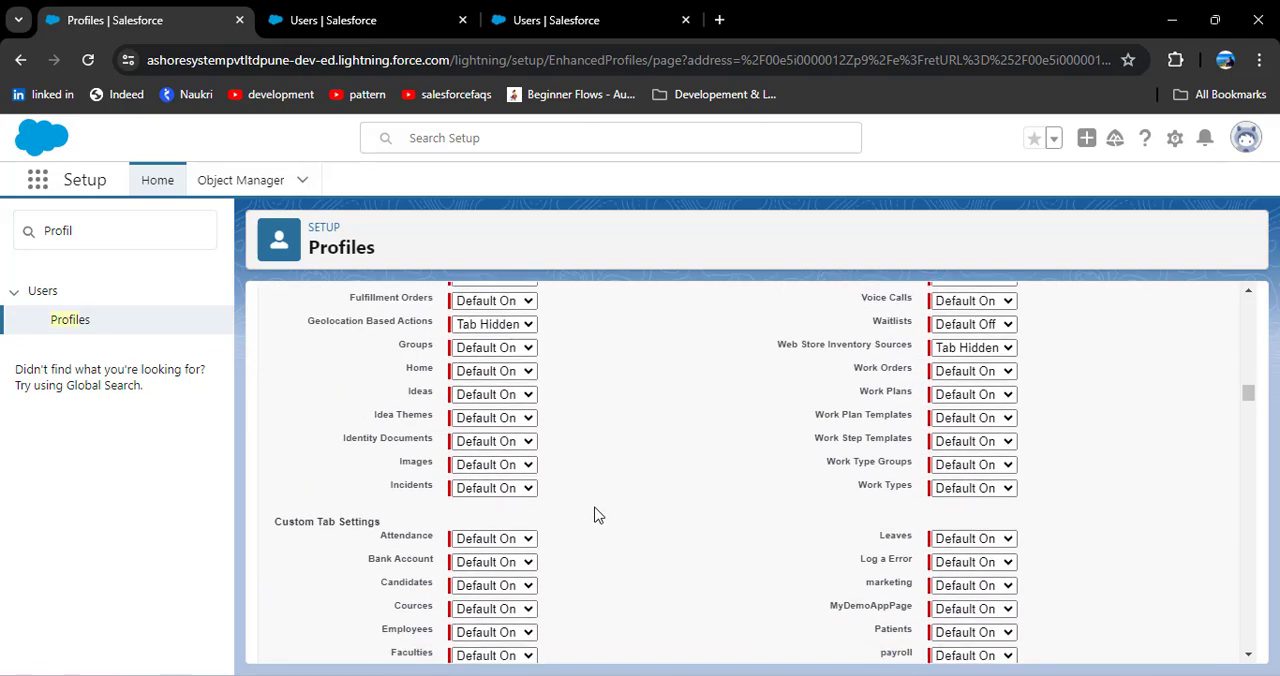
{"action": "scroll", "coordinate": [596, 515], "scroll_direction": "down", "scroll_amount": 20}
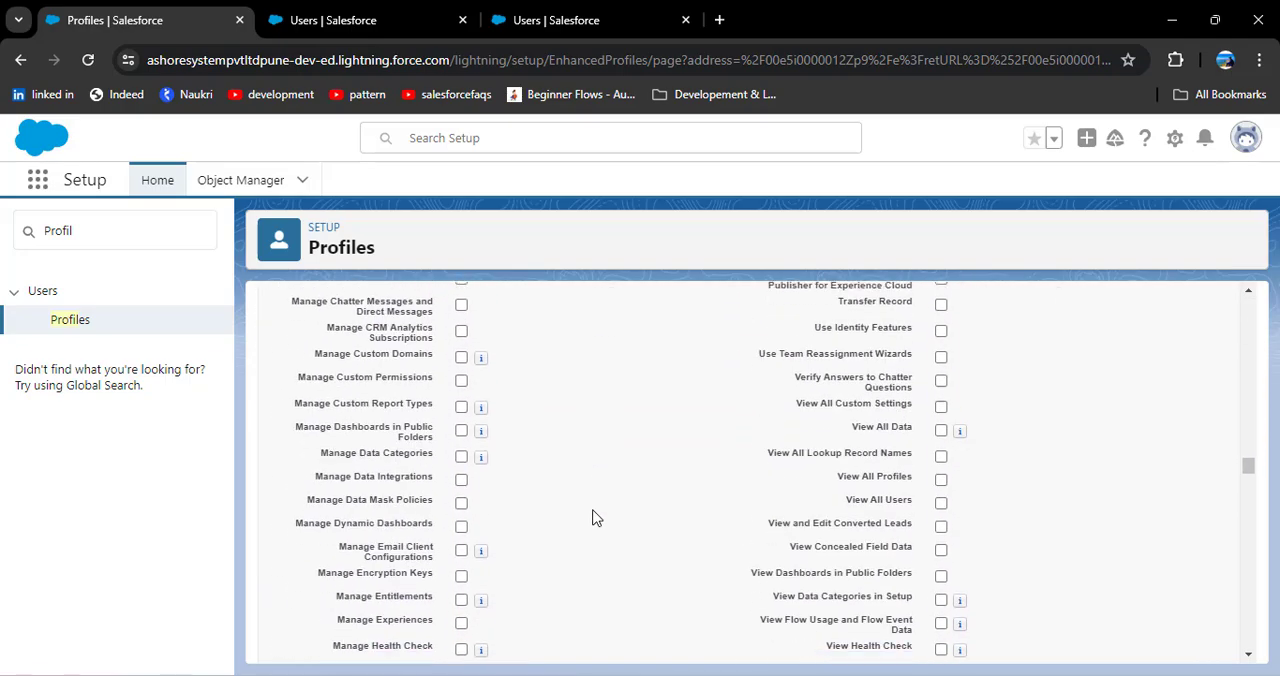
{"action": "scroll", "coordinate": [596, 515], "scroll_direction": "down", "scroll_amount": 7}
{"action": "scroll", "coordinate": [560, 505], "scroll_direction": "up", "scroll_amount": 1}
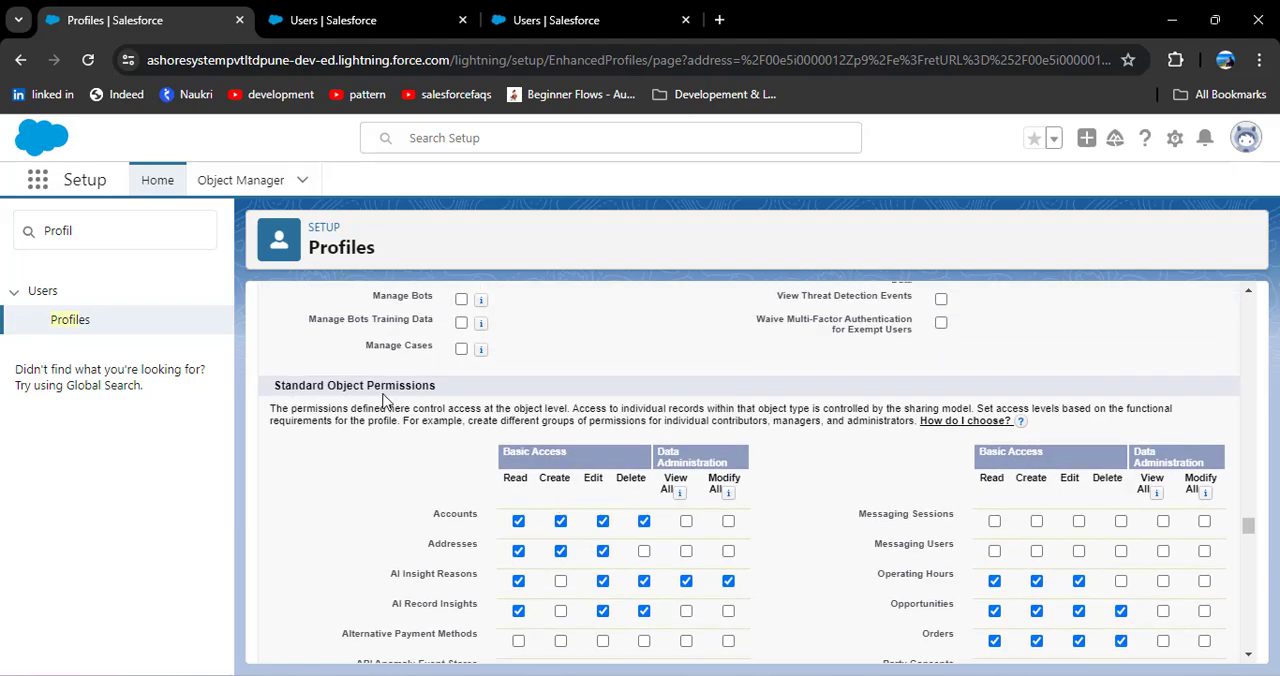
{"action": "scroll", "coordinate": [386, 486], "scroll_direction": "down", "scroll_amount": 20}
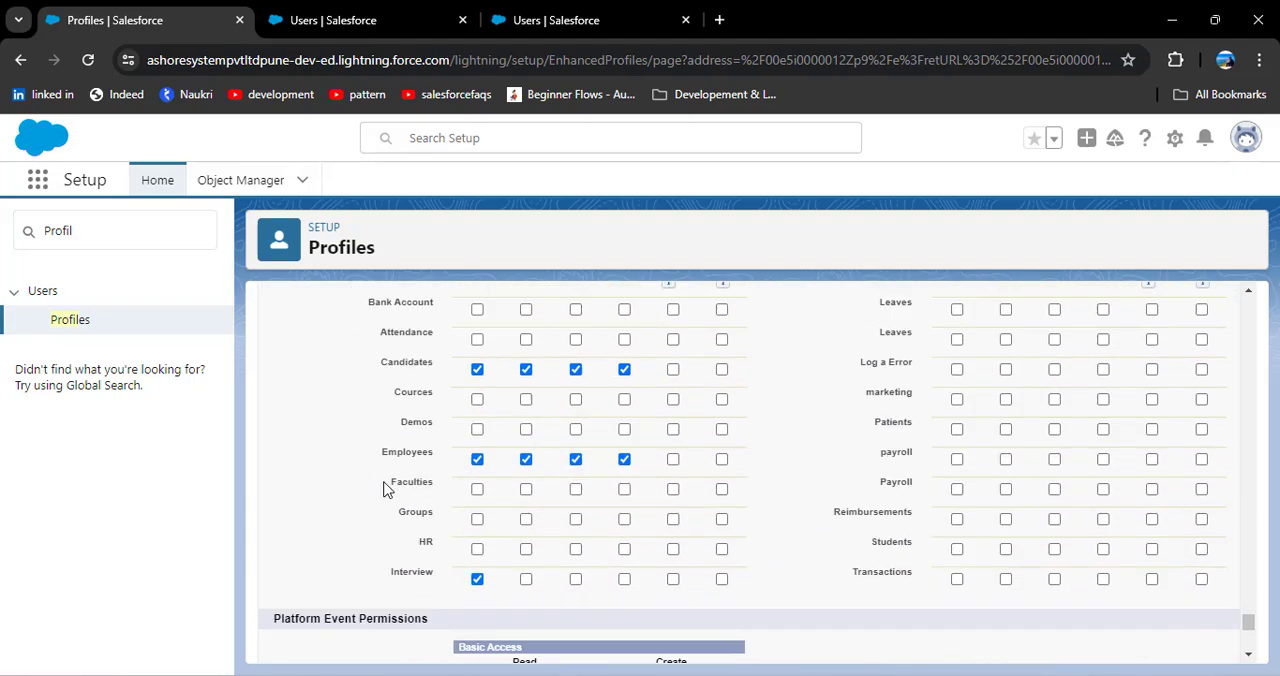
{"action": "scroll", "coordinate": [386, 487], "scroll_direction": "up", "scroll_amount": 3}
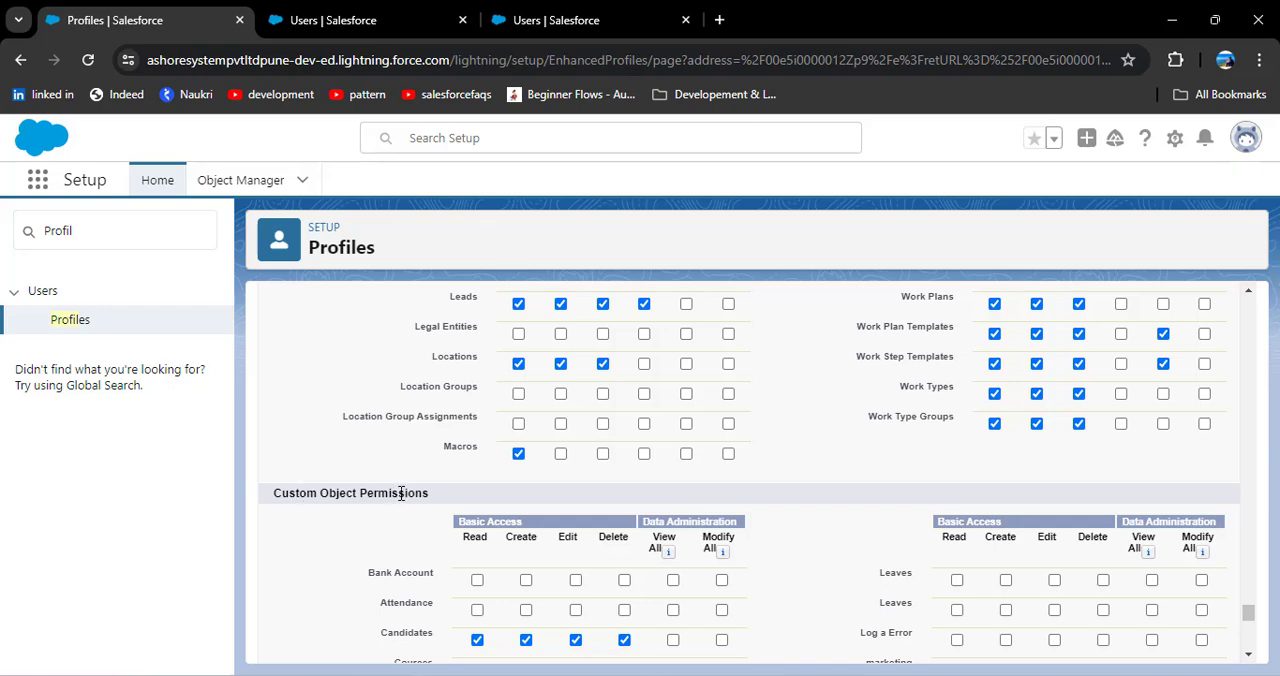
{"action": "scroll", "coordinate": [406, 493], "scroll_direction": "down", "scroll_amount": 1}
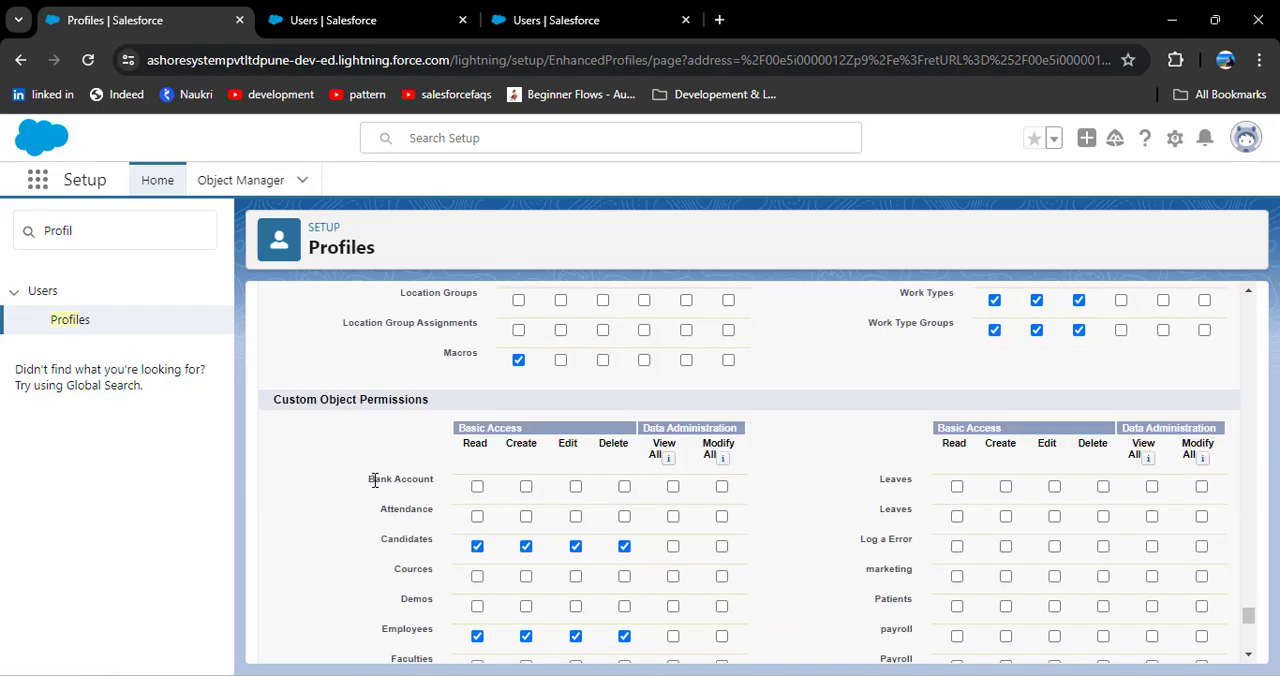
Step: Grant Read, Create, Edit and Delete access on the Bank Account custom object and save the principle profile
{"action": "left_click_drag", "start_coordinate": [370, 481], "coordinate": [436, 482]}
{"action": "left_click", "coordinate": [575, 487]}
{"action": "scroll", "coordinate": [570, 620], "scroll_direction": "up", "scroll_amount": 3}
{"action": "scroll", "coordinate": [566, 633], "scroll_direction": "down", "scroll_amount": 3}
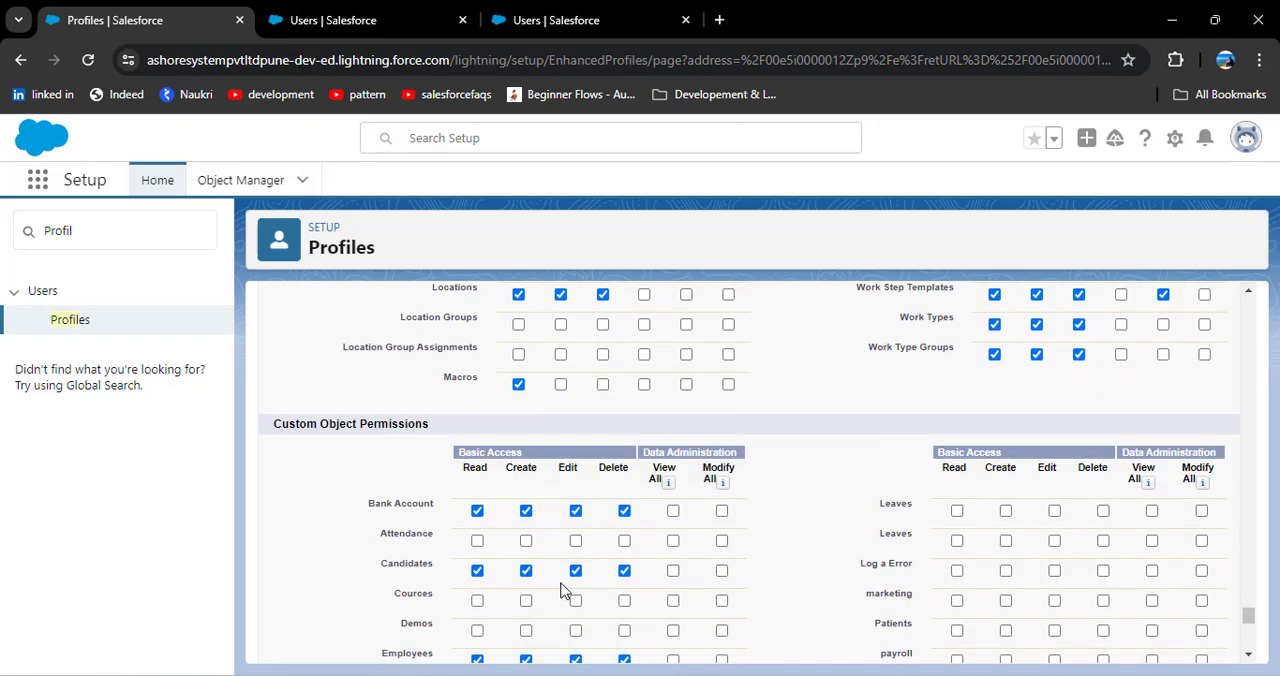
{"action": "scroll", "coordinate": [563, 590], "scroll_direction": "down", "scroll_amount": 15}
{"action": "left_click", "coordinate": [567, 640]}
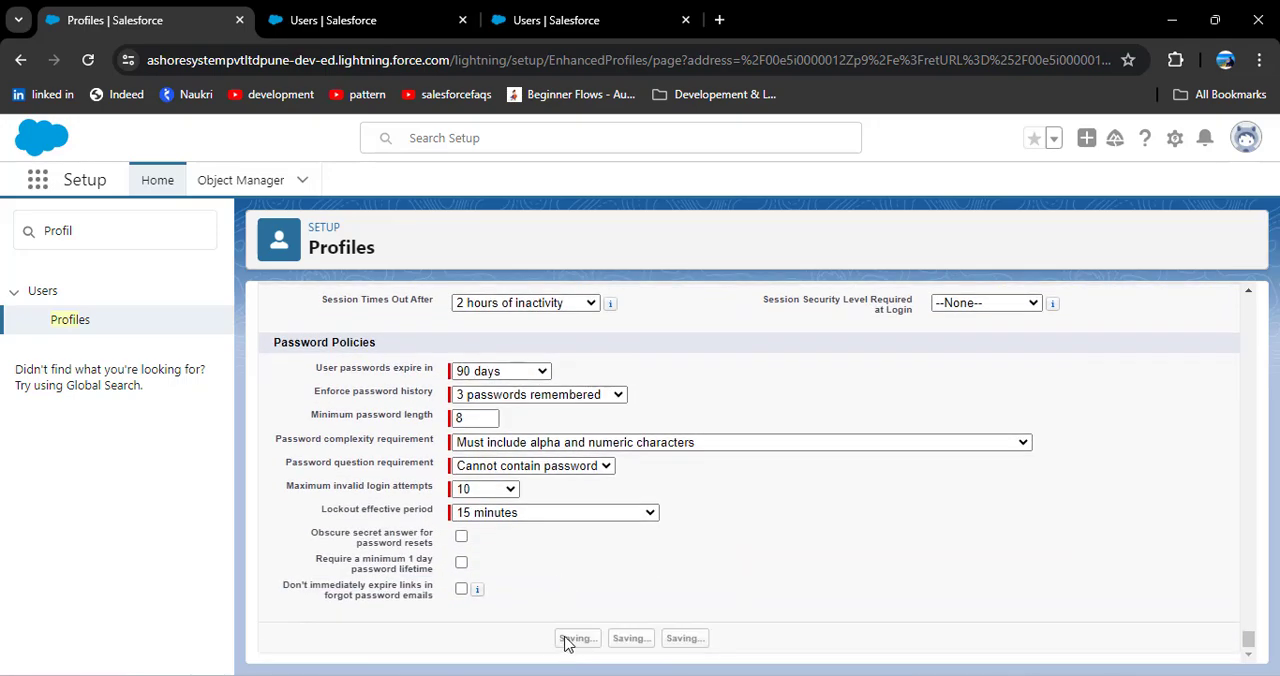
Step: Log in as the active user with the principle profile and start a new Bank Account record in Bank_CRM
{"action": "key", "text": "ctrl+Tab"}
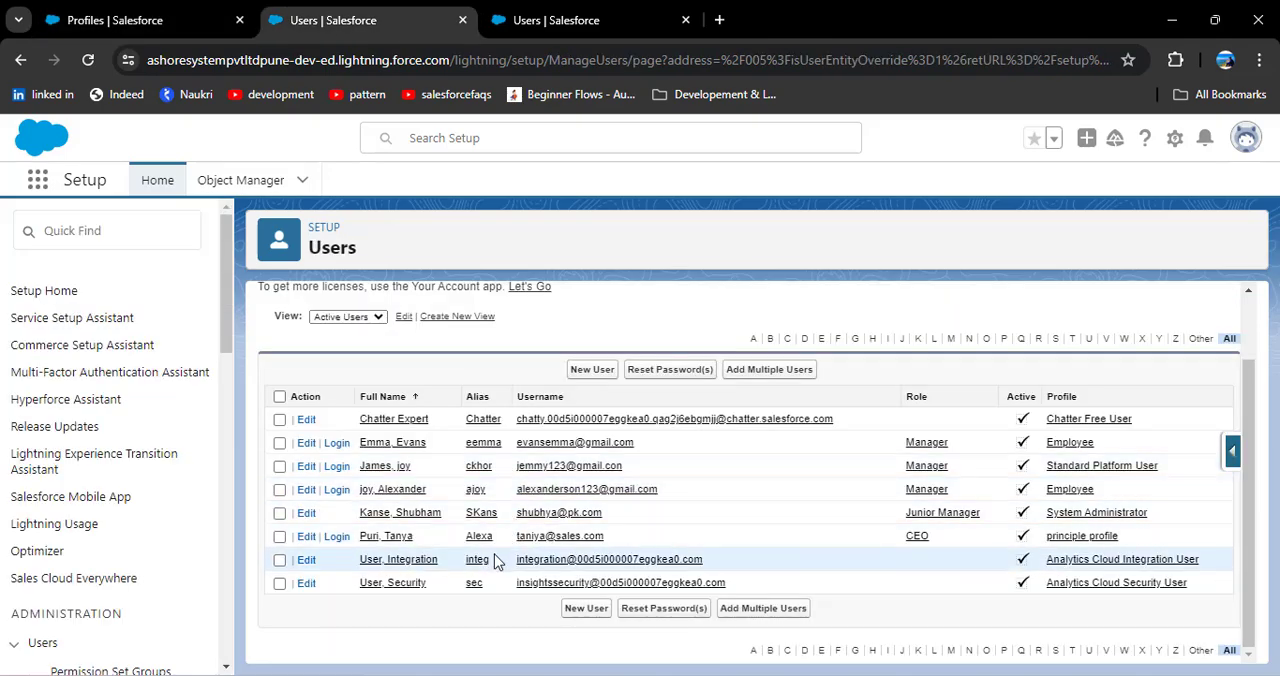
{"action": "left_click", "coordinate": [338, 537]}
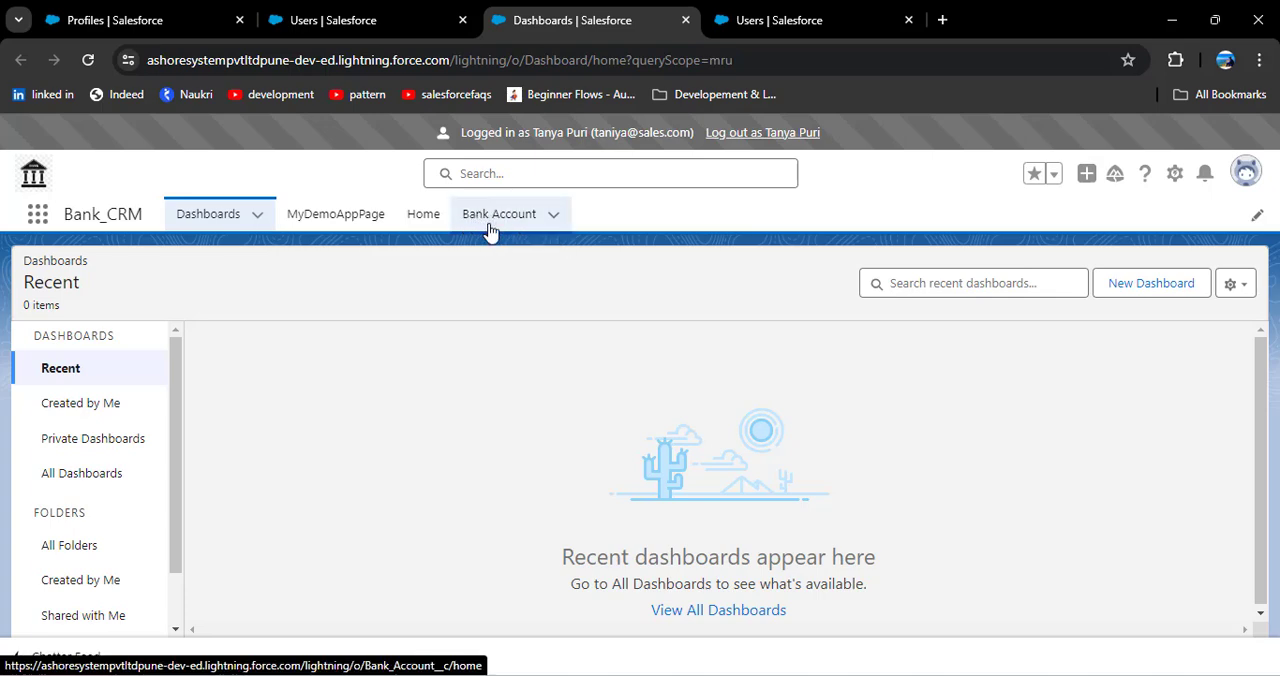
{"action": "left_click", "coordinate": [490, 216]}
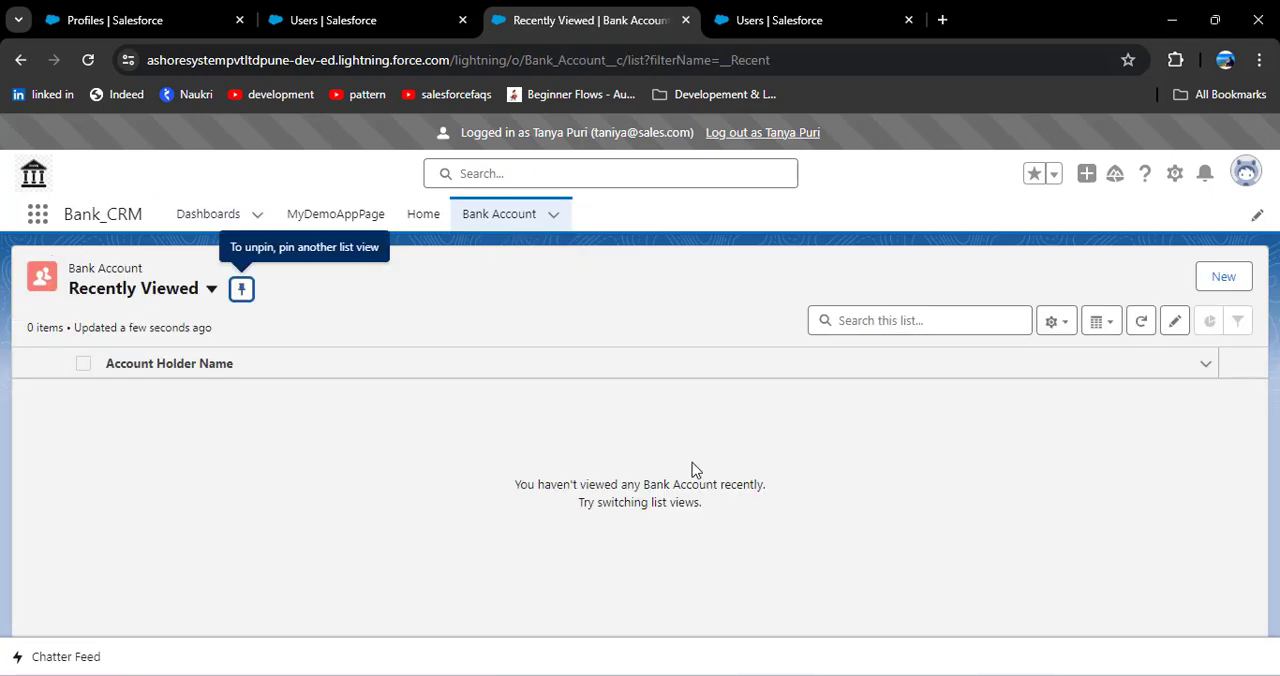
{"action": "left_click", "coordinate": [1220, 280]}
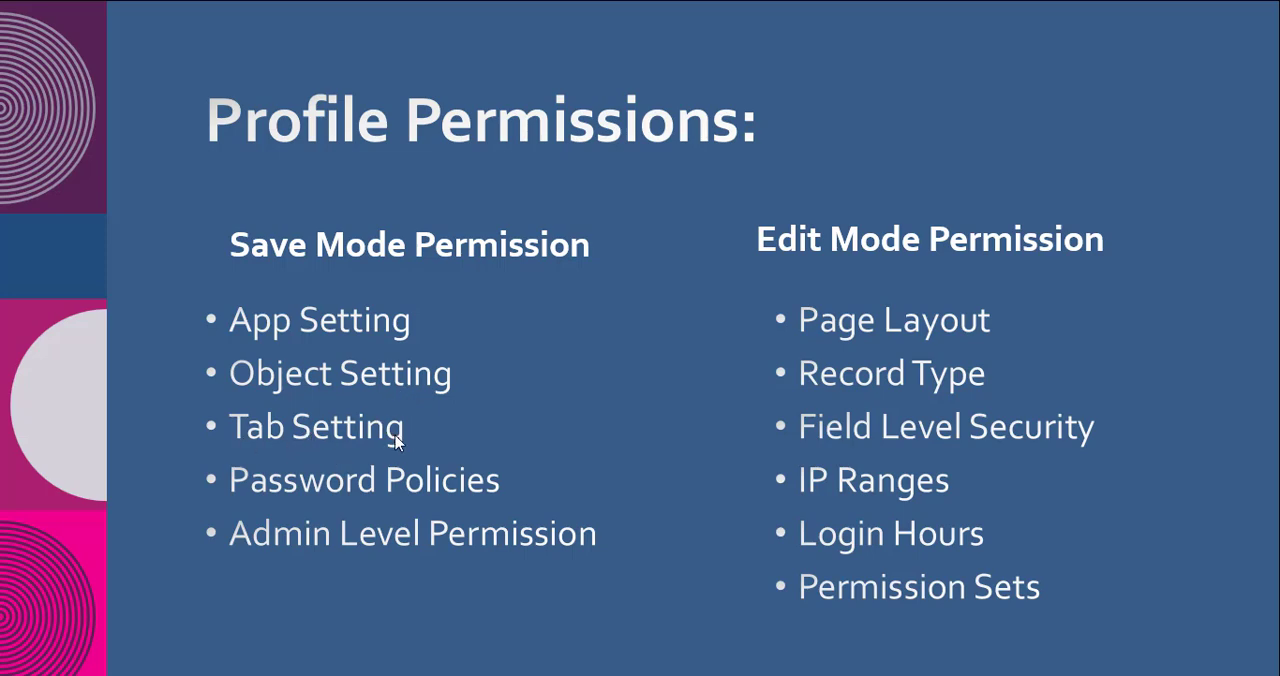
Step: Return to Chrome from the slide show and look through all apps and items in the App Launcher
{"action": "key", "text": "alt+Tab"}
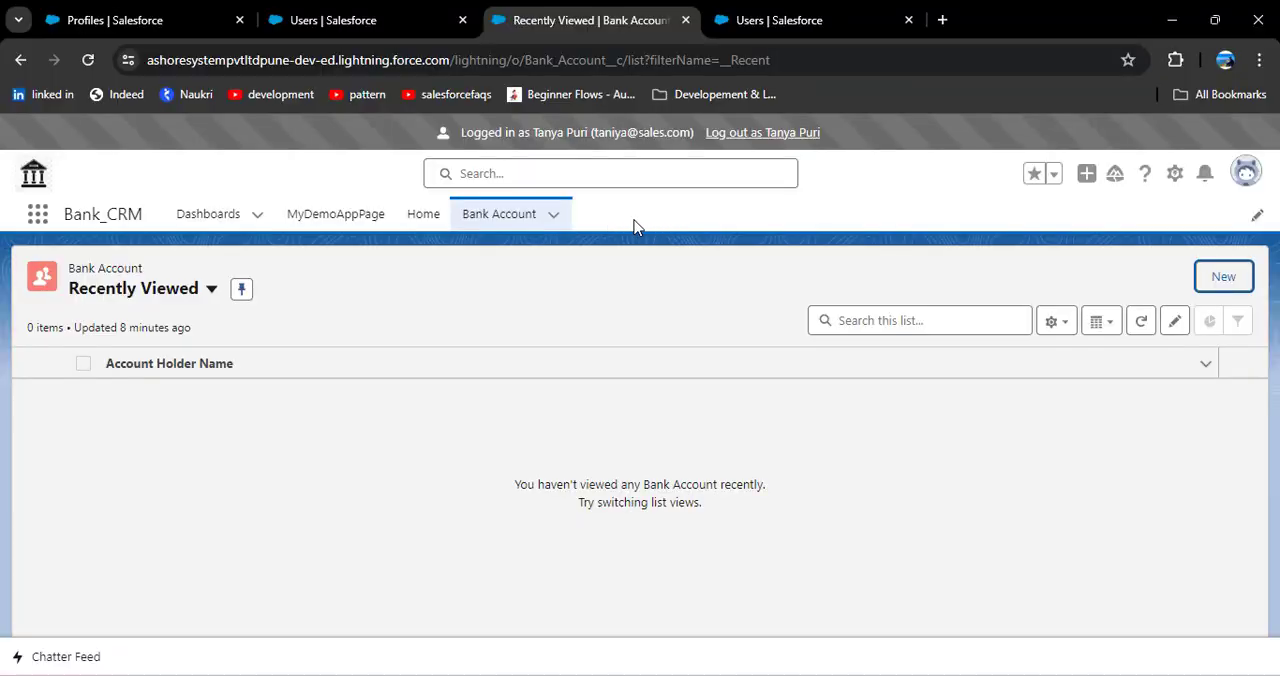
{"action": "left_click", "coordinate": [40, 216]}
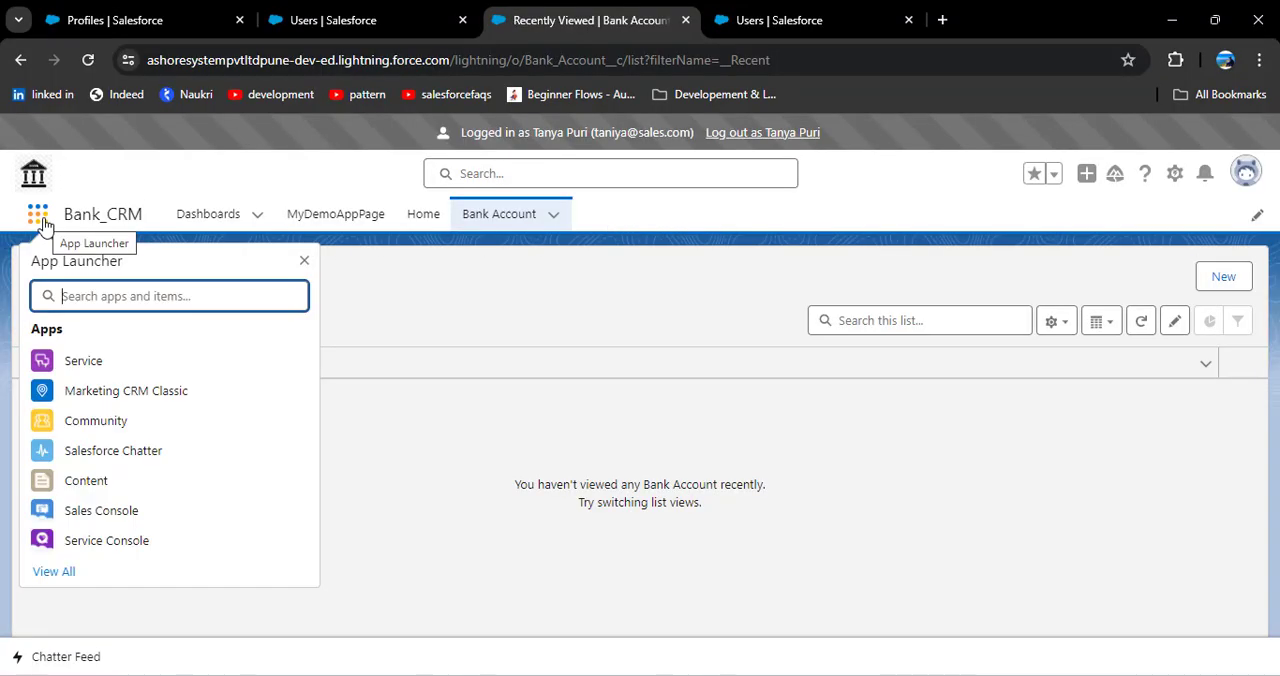
{"action": "left_click", "coordinate": [54, 572]}
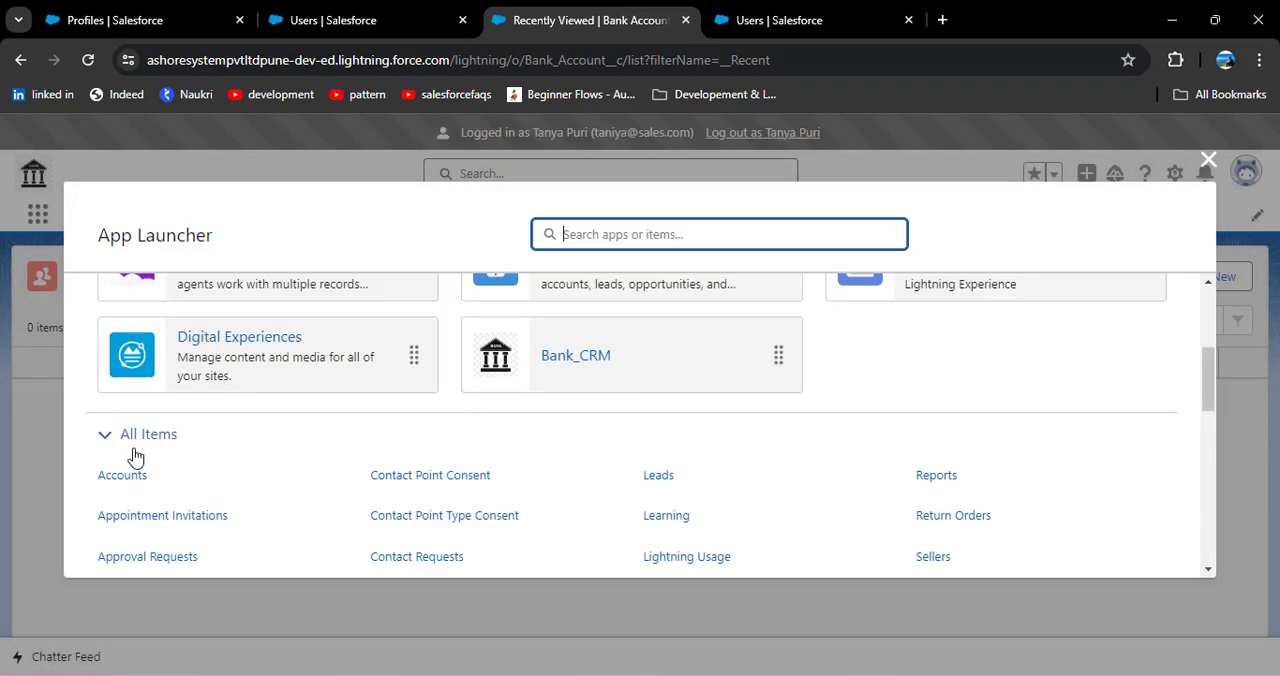
{"action": "scroll", "coordinate": [207, 455], "scroll_direction": "down", "scroll_amount": 9}
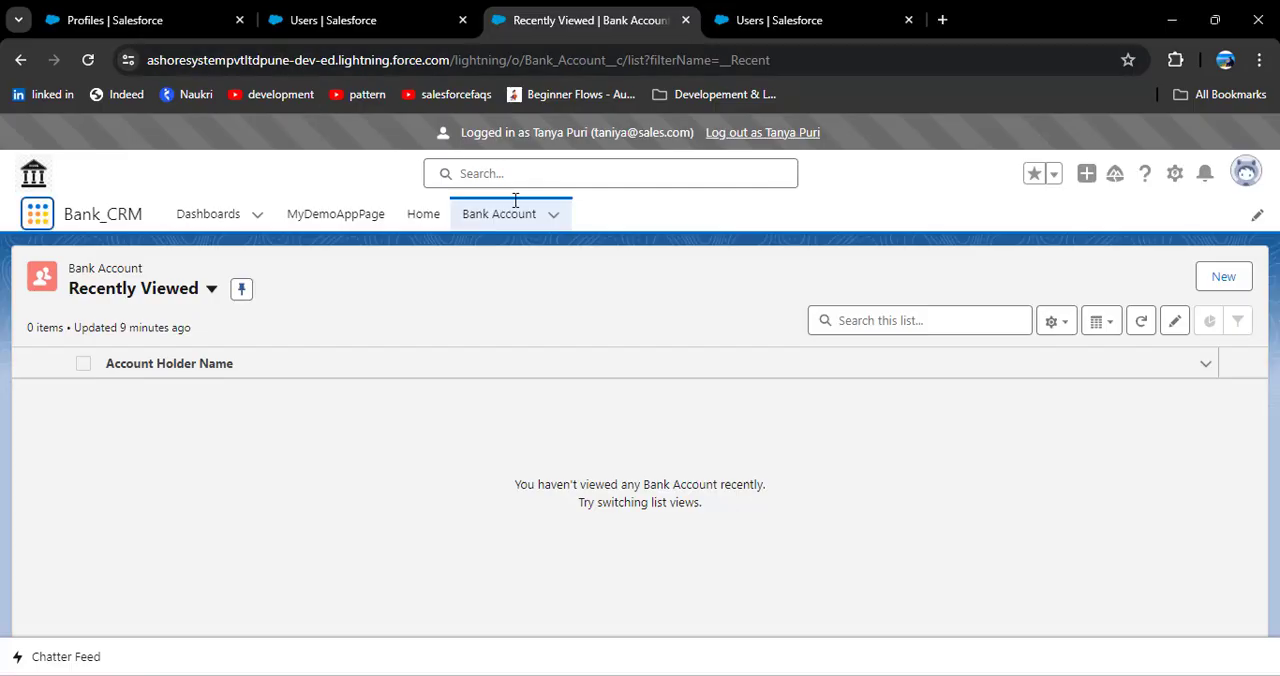
{"action": "left_click", "coordinate": [36, 214]}
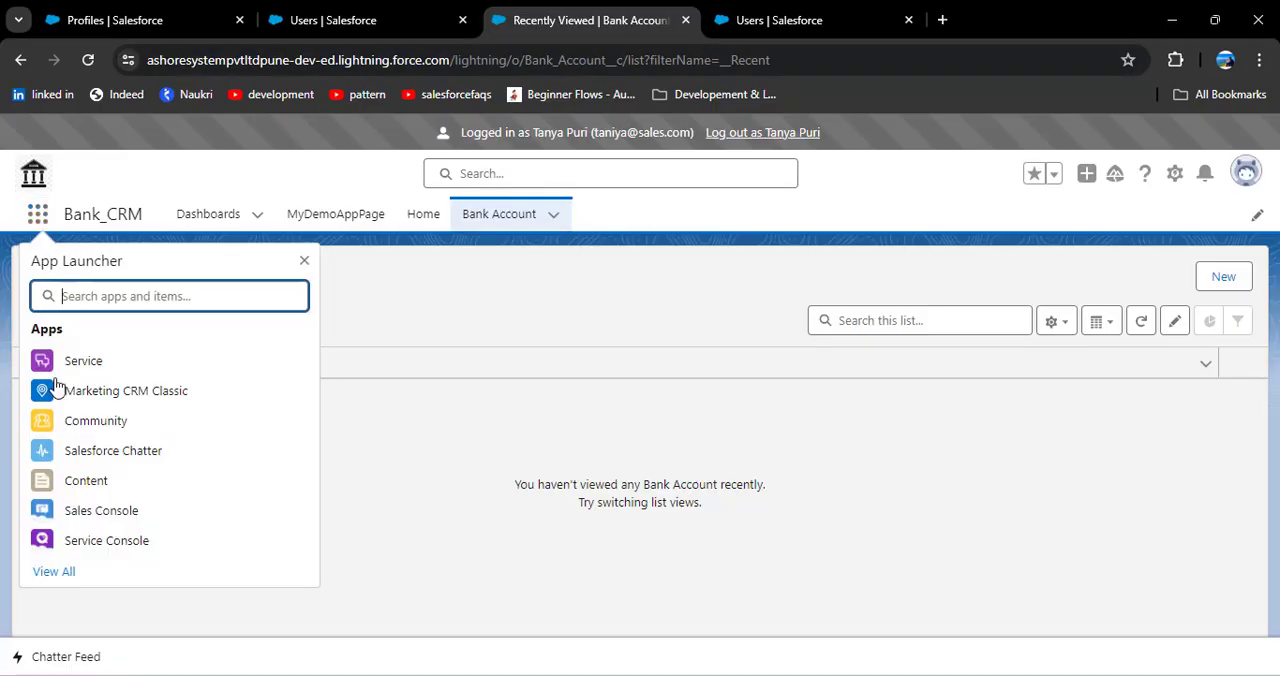
{"action": "left_click", "coordinate": [57, 575]}
{"action": "scroll", "coordinate": [180, 470], "scroll_direction": "down", "scroll_amount": 5}
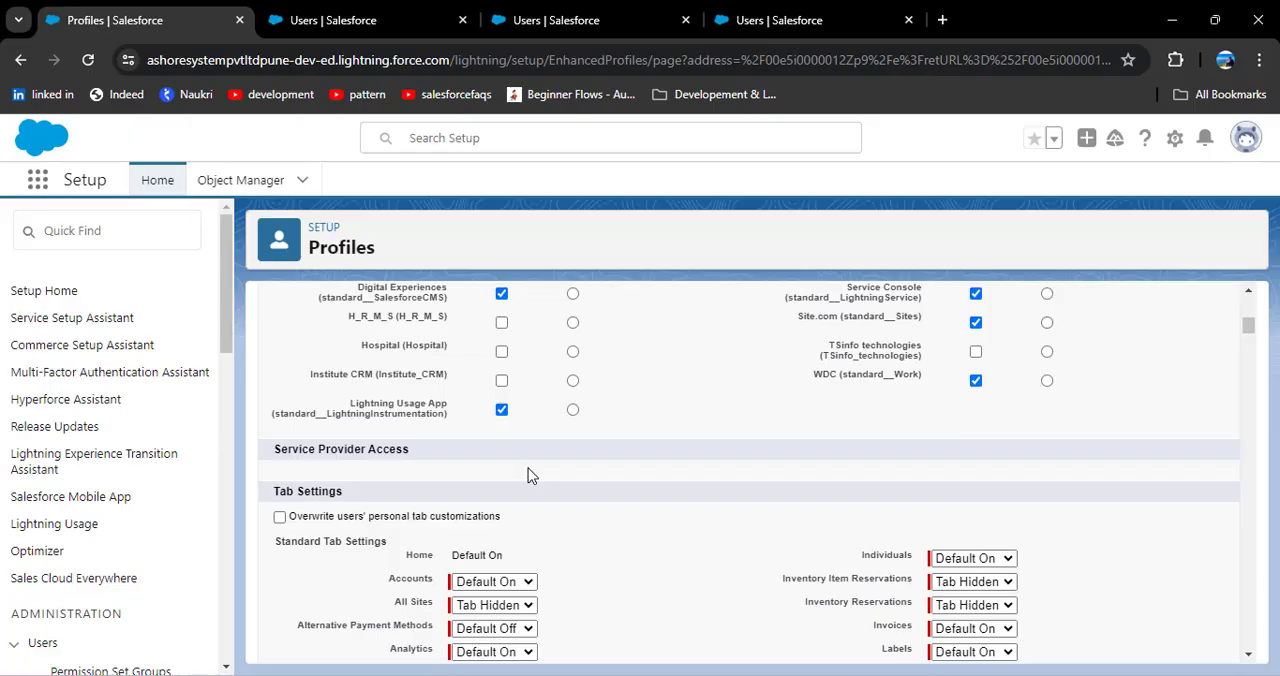
Step: Set the Bank Account tab to Default Off in the principle profile's Custom Tab Settings and save the profile
{"action": "scroll", "coordinate": [528, 470], "scroll_direction": "down", "scroll_amount": 2}
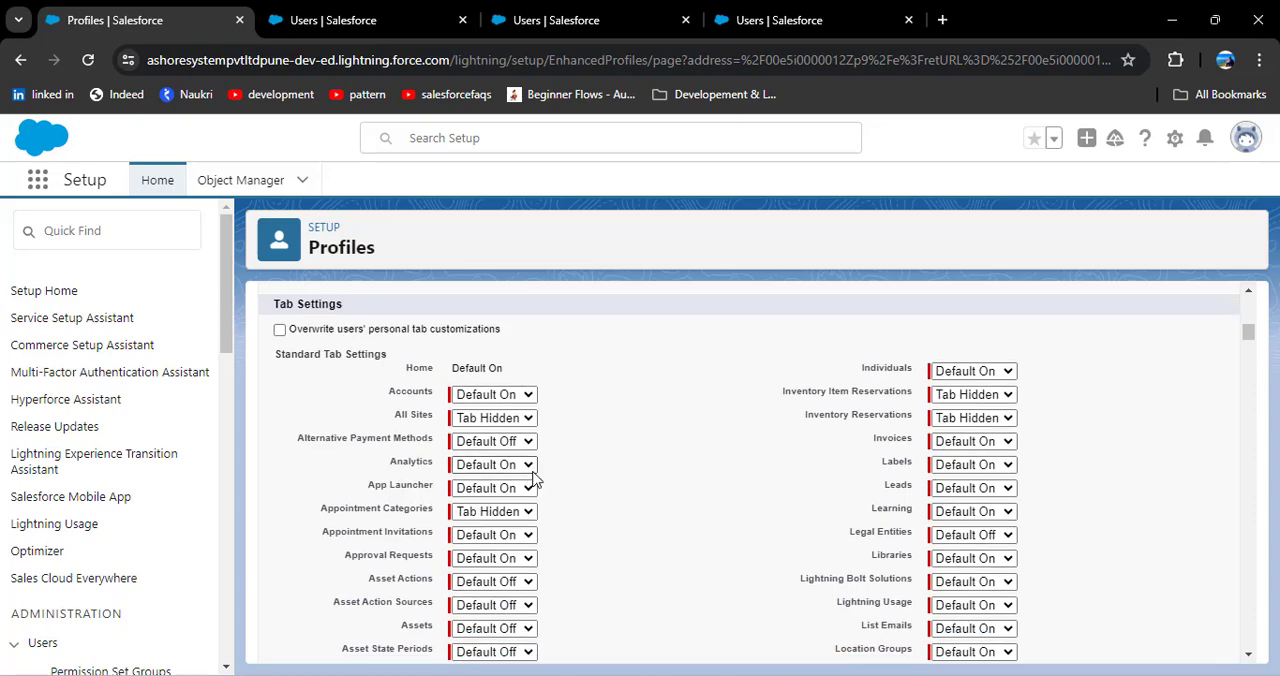
{"action": "scroll", "coordinate": [520, 470], "scroll_direction": "up", "scroll_amount": 1}
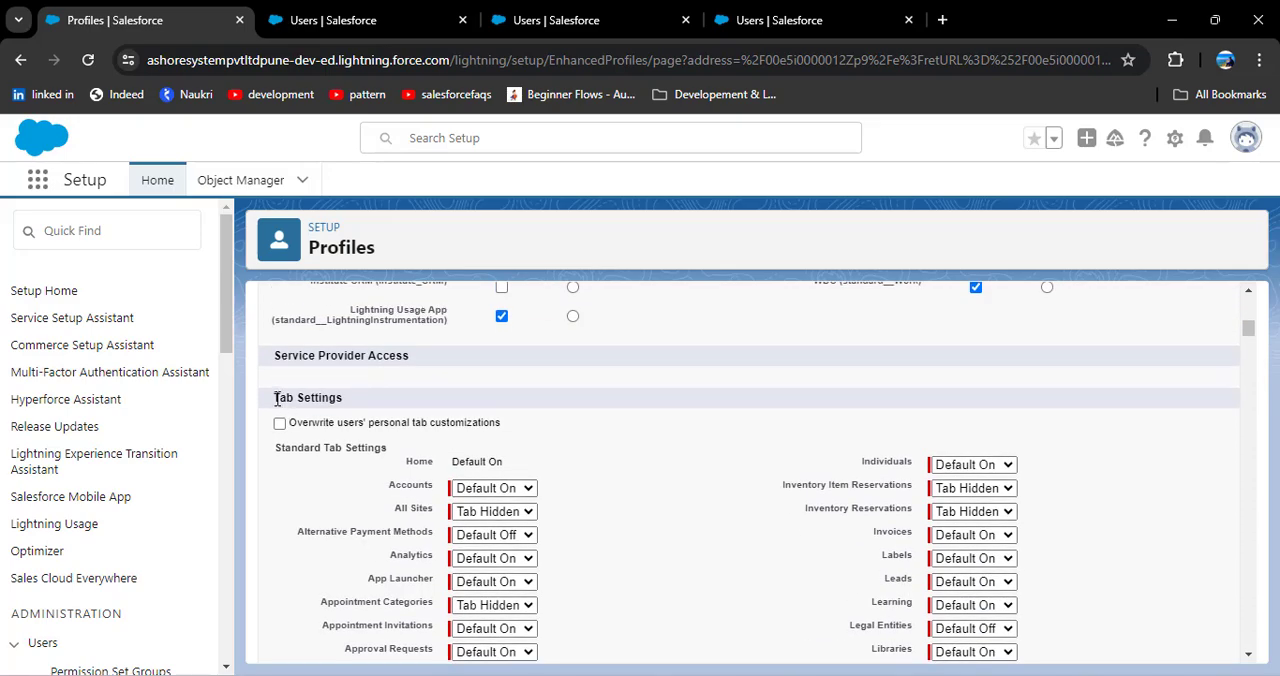
{"action": "left_click_drag", "start_coordinate": [277, 398], "coordinate": [380, 406]}
{"action": "scroll", "coordinate": [325, 380], "scroll_direction": "down", "scroll_amount": 10}
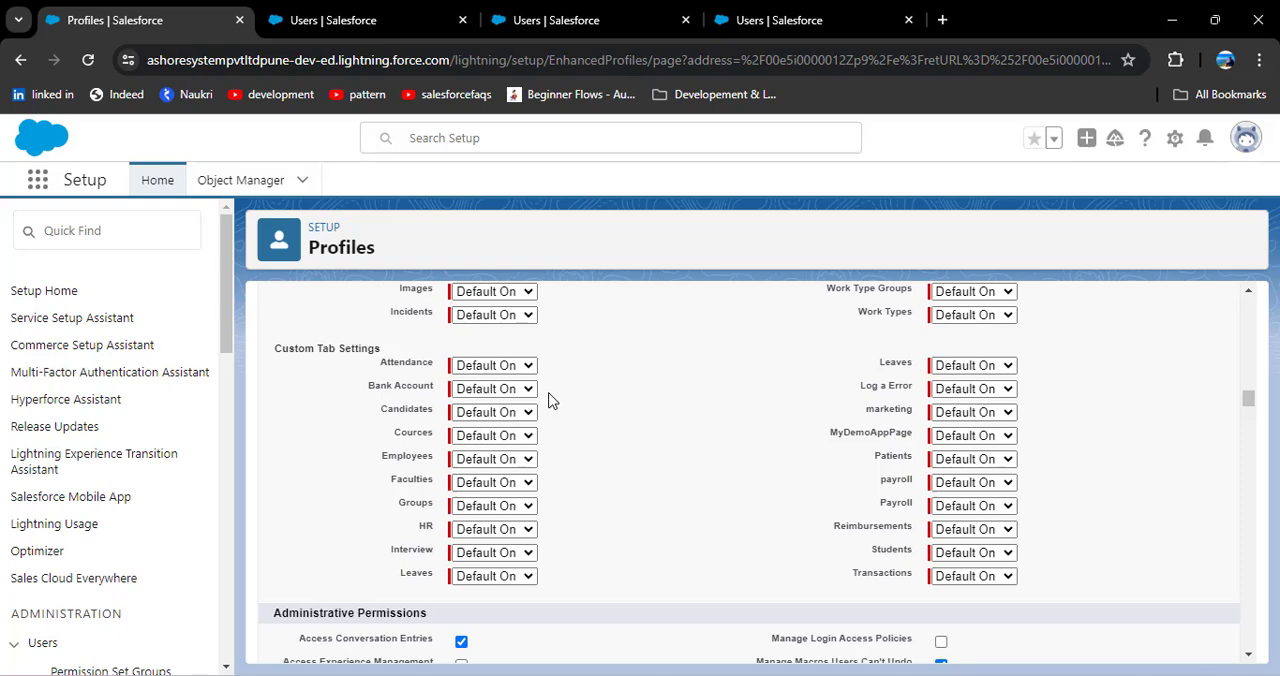
{"action": "left_click", "coordinate": [495, 389]}
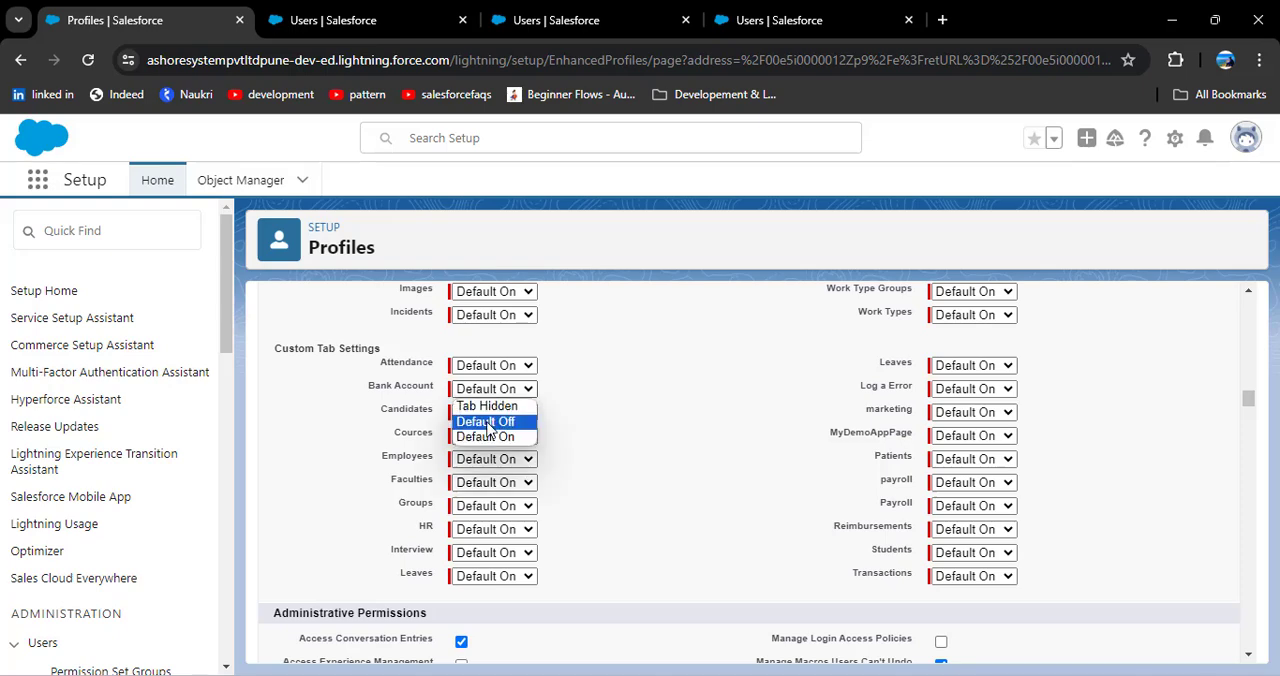
{"action": "left_click", "coordinate": [504, 425]}
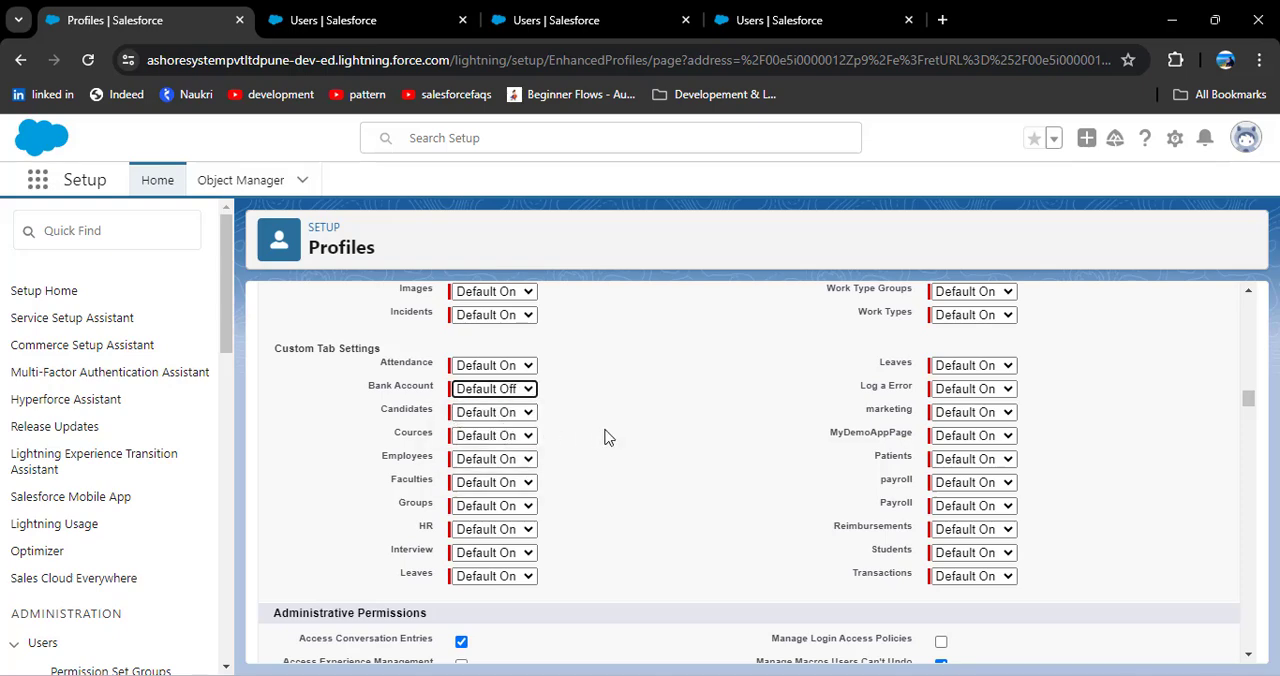
{"action": "left_click_drag", "start_coordinate": [1248, 396], "coordinate": [1248, 288]}
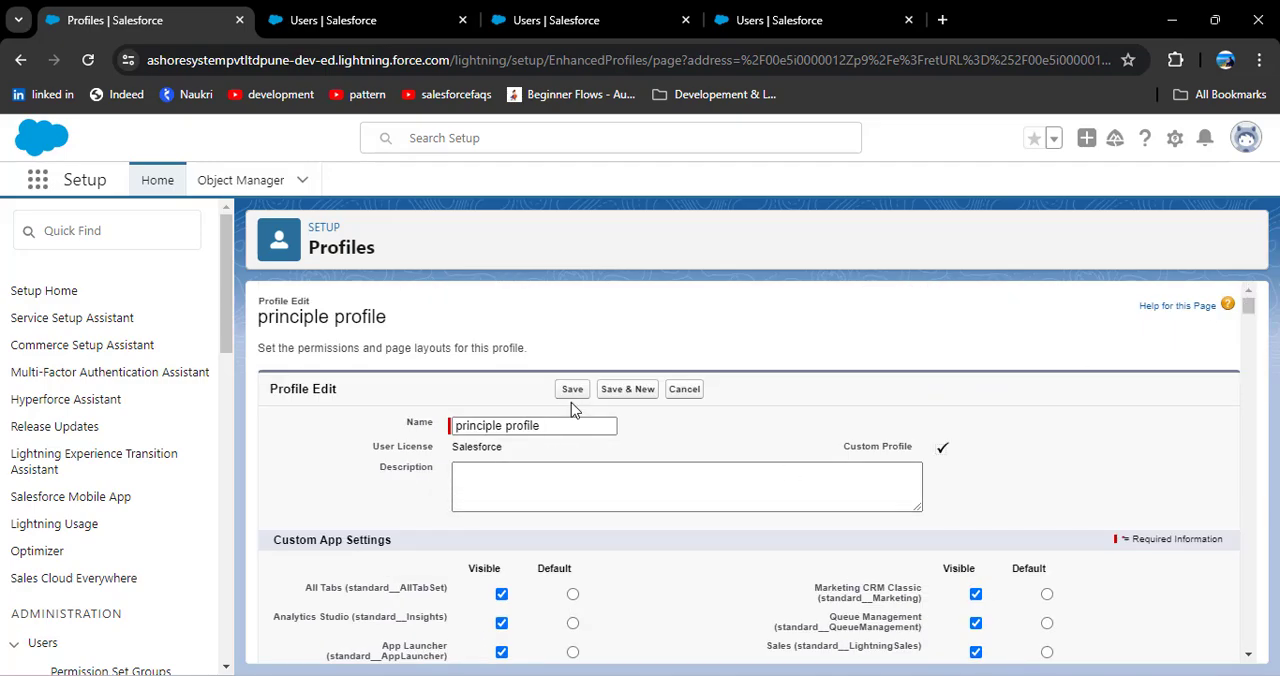
{"action": "left_click", "coordinate": [572, 390]}
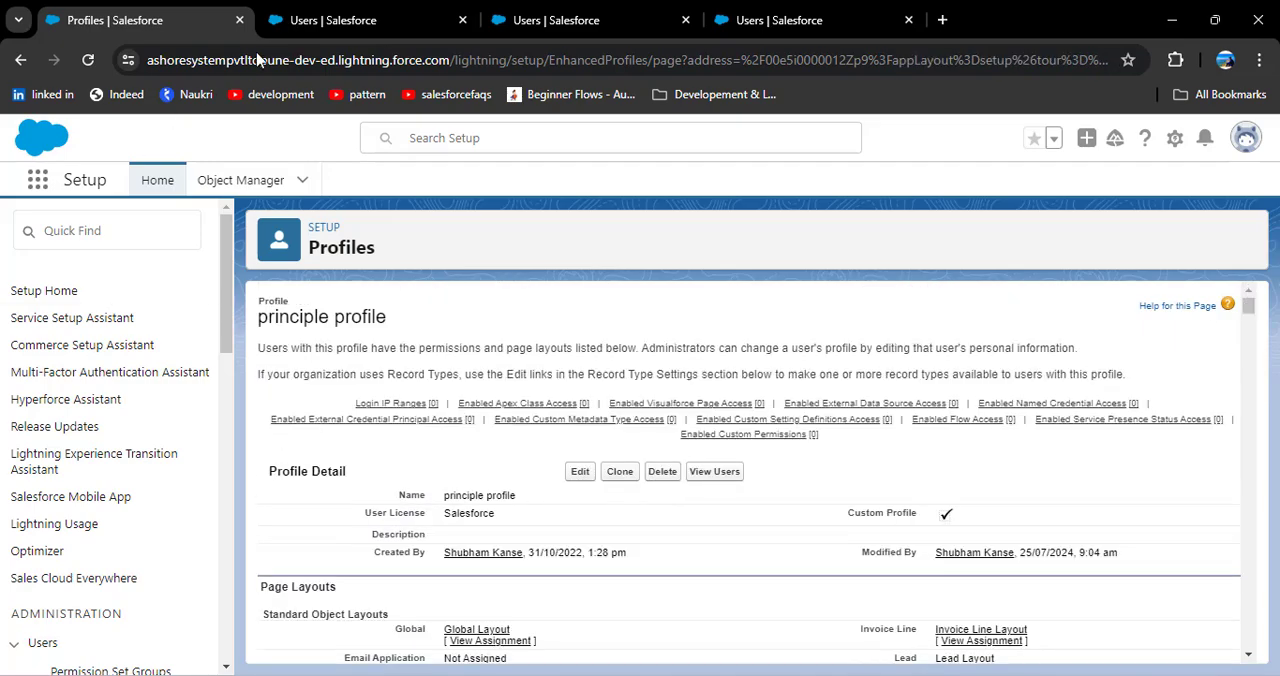
Step: Log in again as the active user with the principle profile and open the App Launcher in Bank_CRM
{"action": "left_click", "coordinate": [403, 8]}
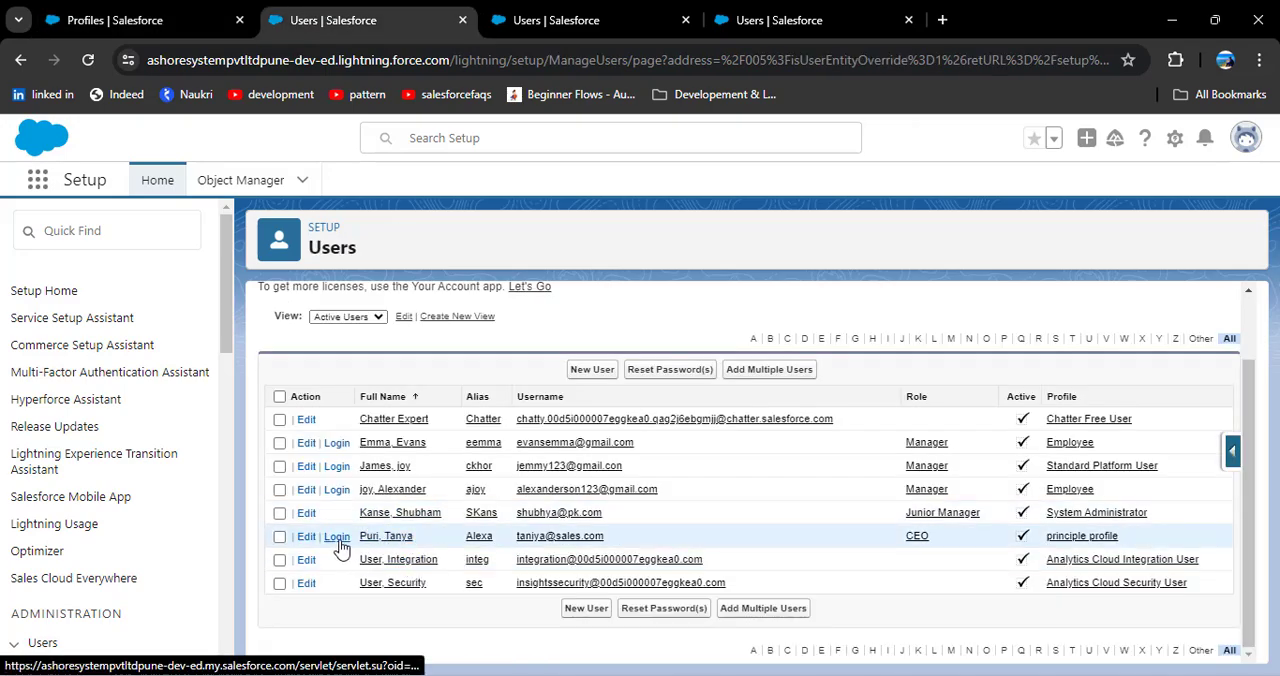
{"action": "left_click", "coordinate": [337, 537]}
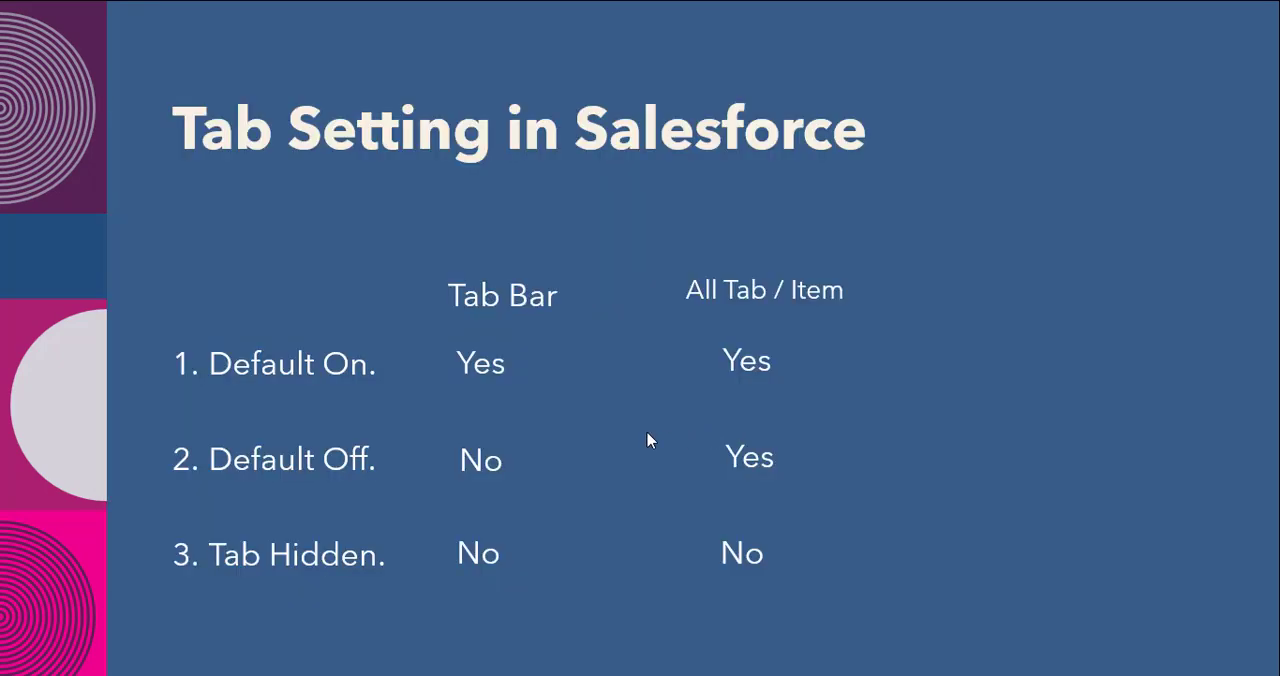
{"action": "key", "text": "alt+Tab"}
{"action": "key", "text": "Tab"}
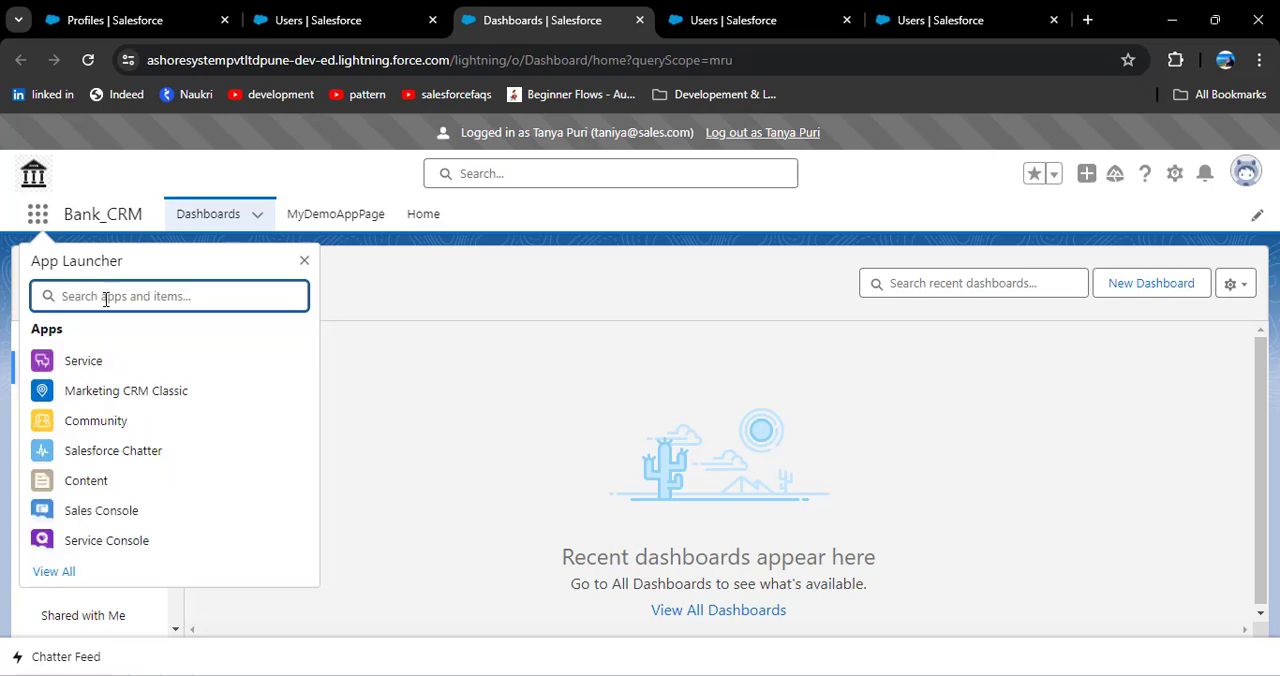
Step: Search the App Launcher for "Bank", and repeat the search in the full list of apps and items
{"action": "type", "text": "Bank"}
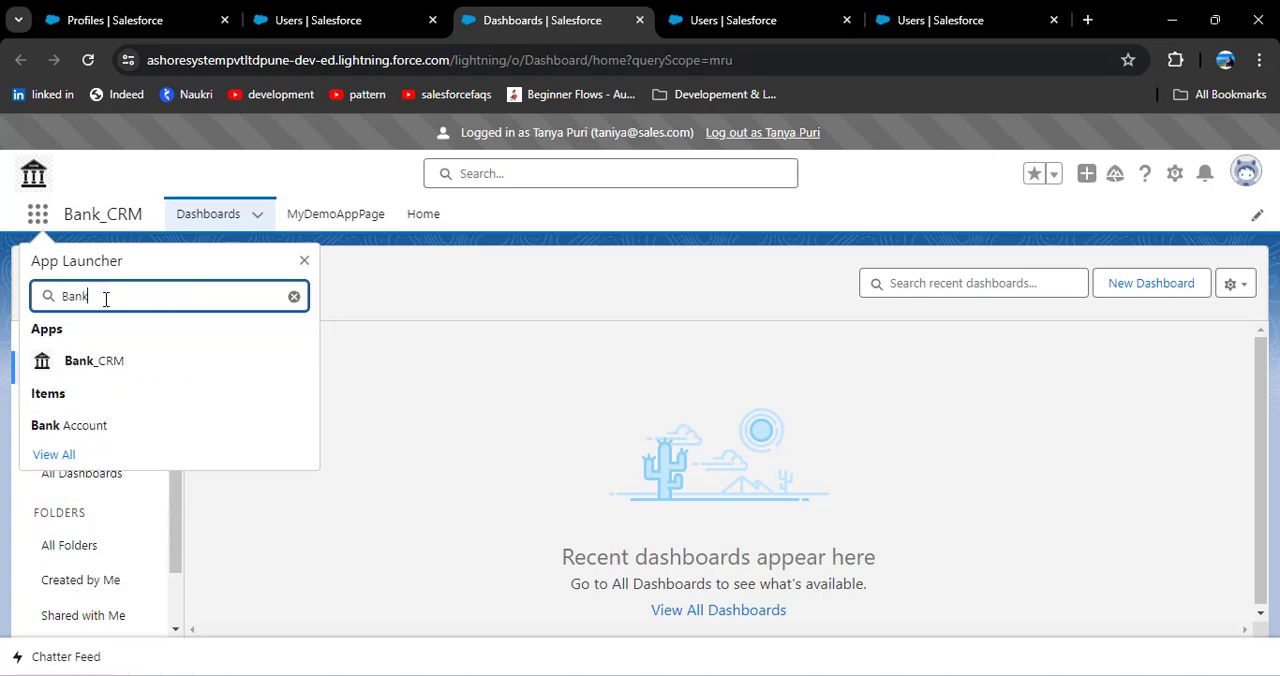
{"action": "left_click", "coordinate": [62, 455]}
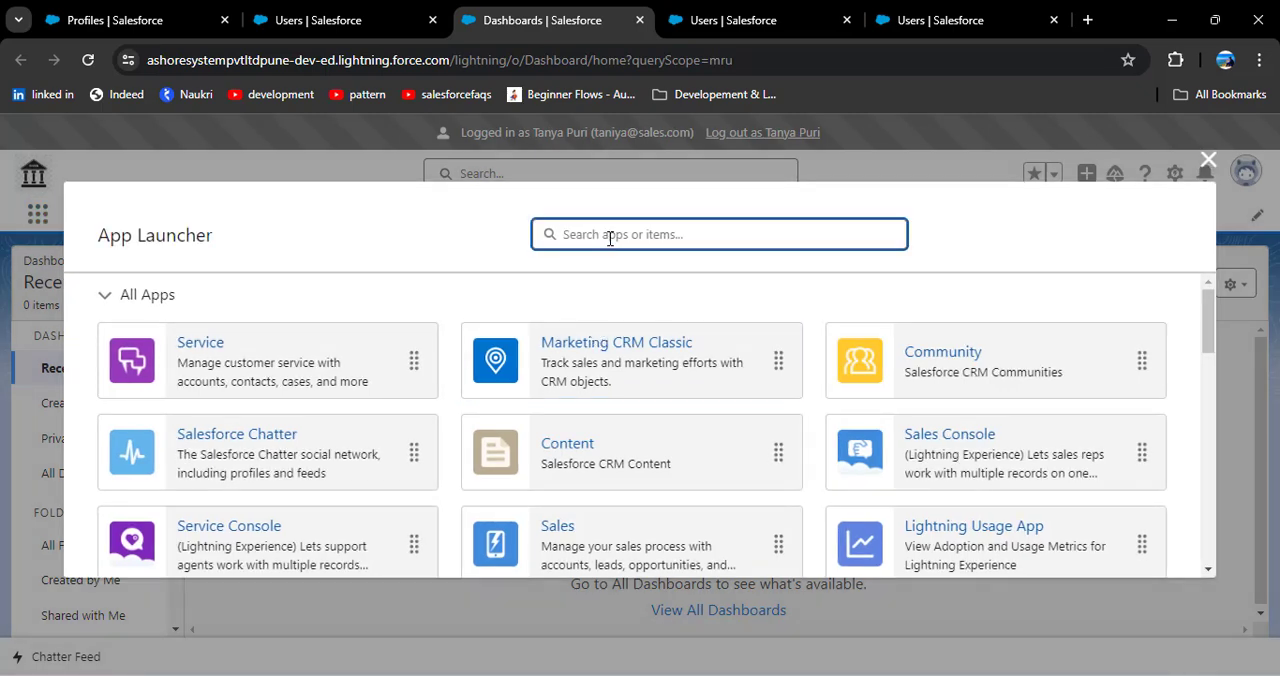
{"action": "type", "text": "Bank"}
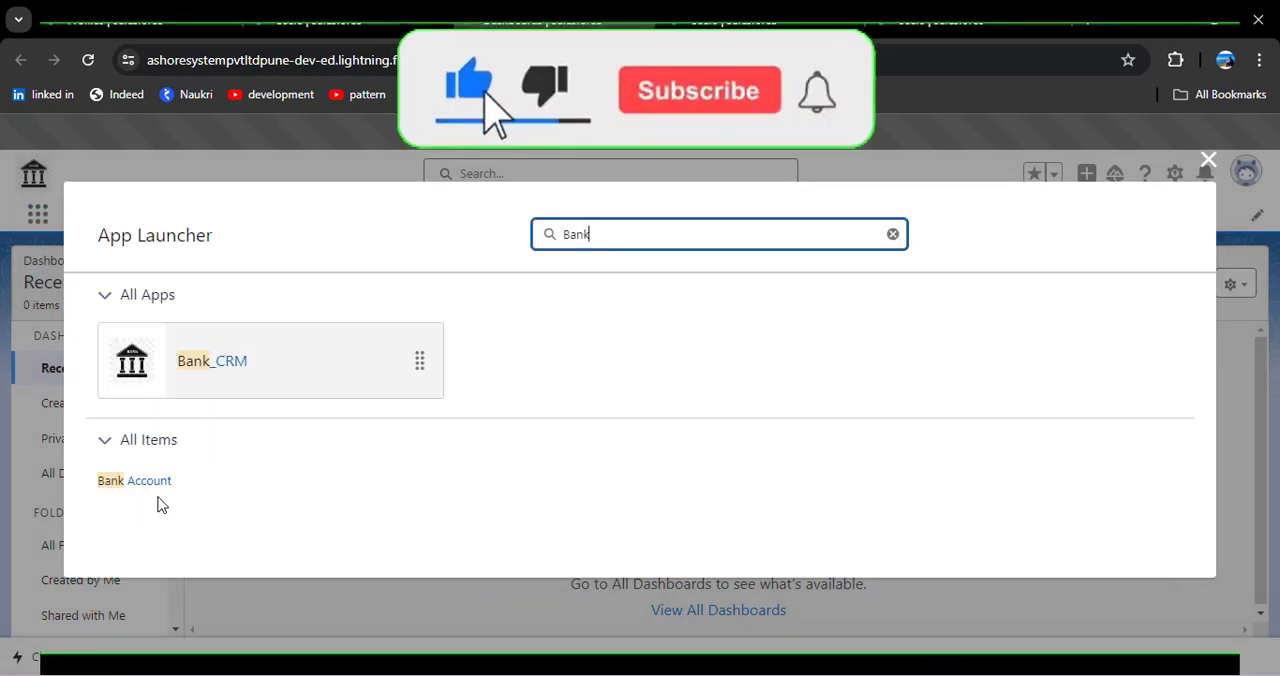
Step: Switch to the PowerPoint slide show to review the Tab Setting comparison, and return to Chrome
{"action": "key", "text": "alt+Tab"}
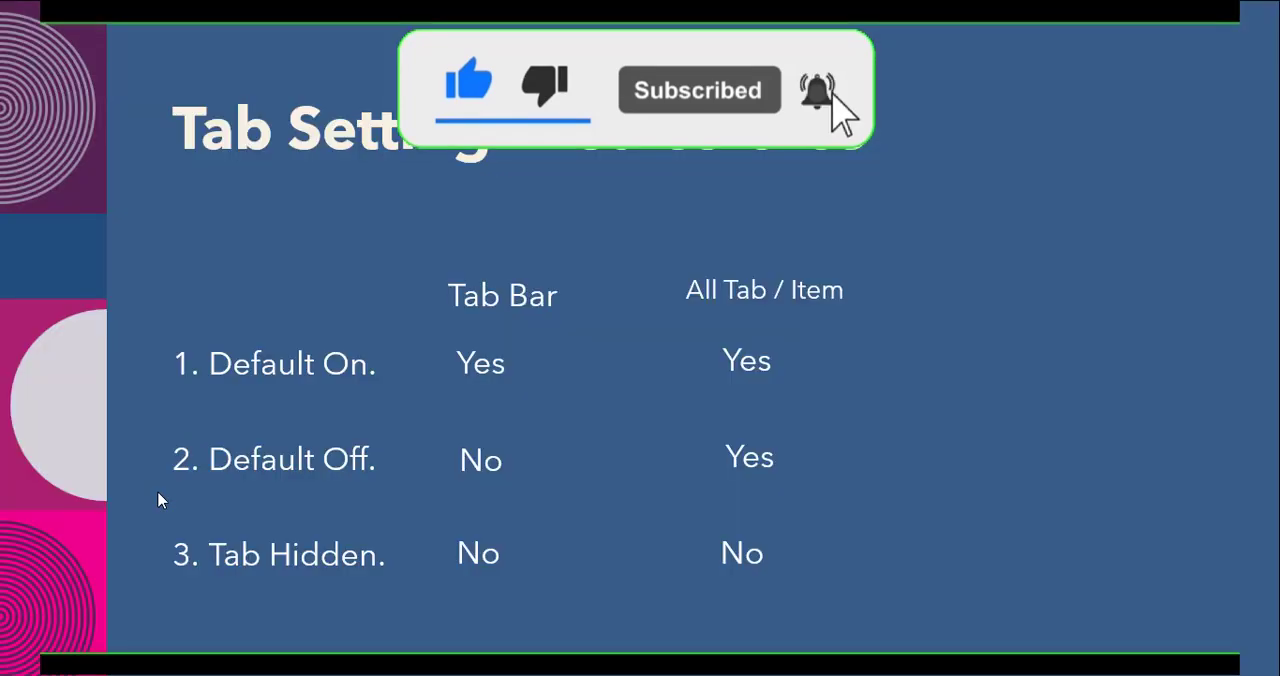
{"action": "key", "text": "alt+Tab"}
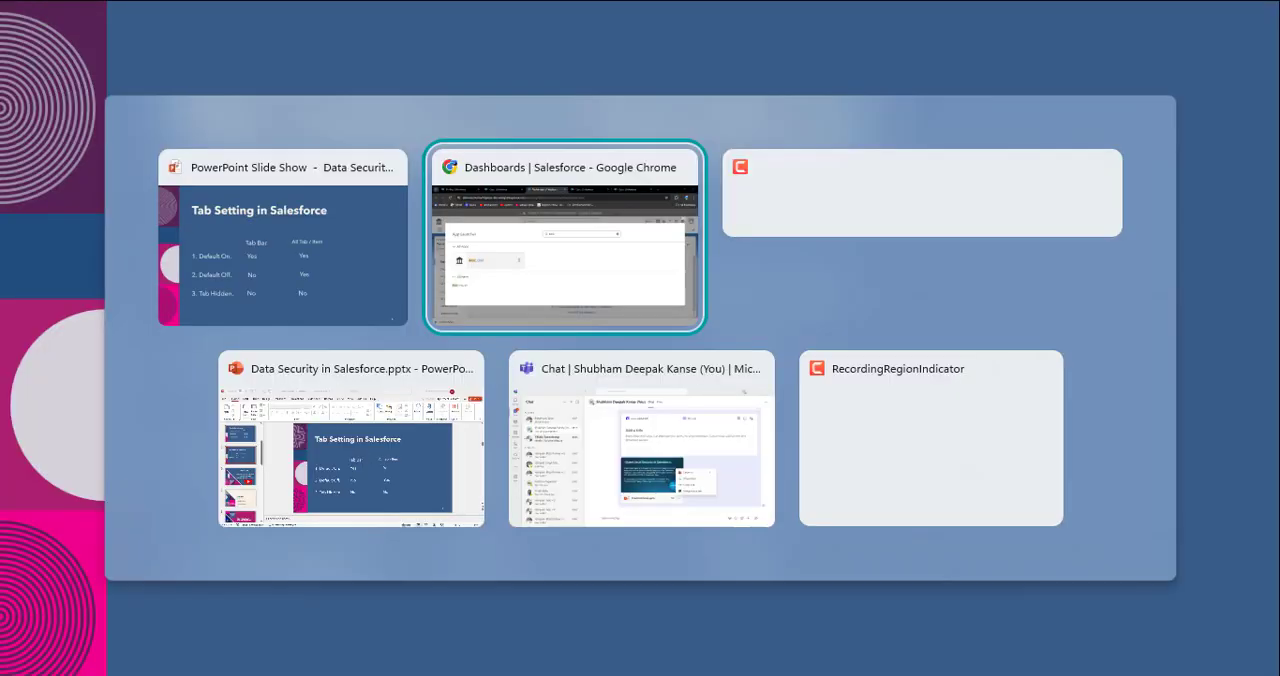
Step: Log out of the assigned user's session, set the Bank Account tab to Tab Hidden in the principle profile, and save the profile
{"action": "left_click", "coordinate": [1206, 163]}
{"action": "left_click", "coordinate": [756, 137]}
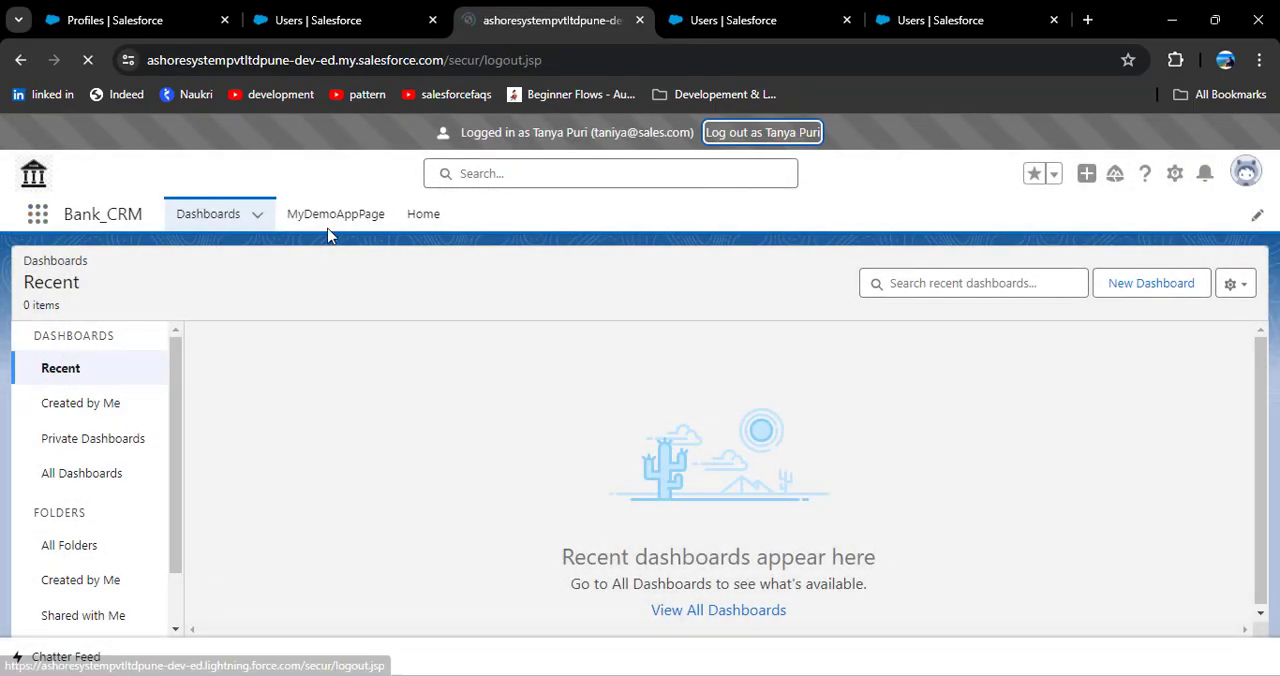
{"action": "left_click", "coordinate": [126, 20]}
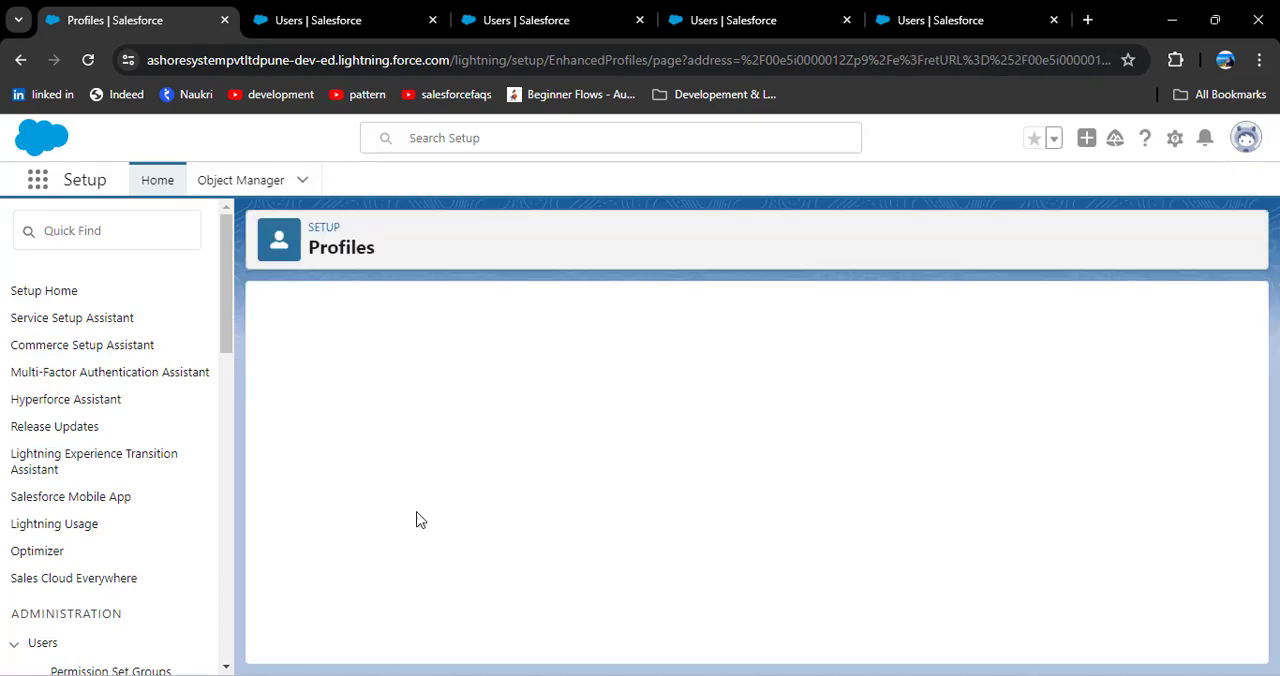
{"action": "scroll", "coordinate": [416, 520], "scroll_direction": "down", "scroll_amount": 15}
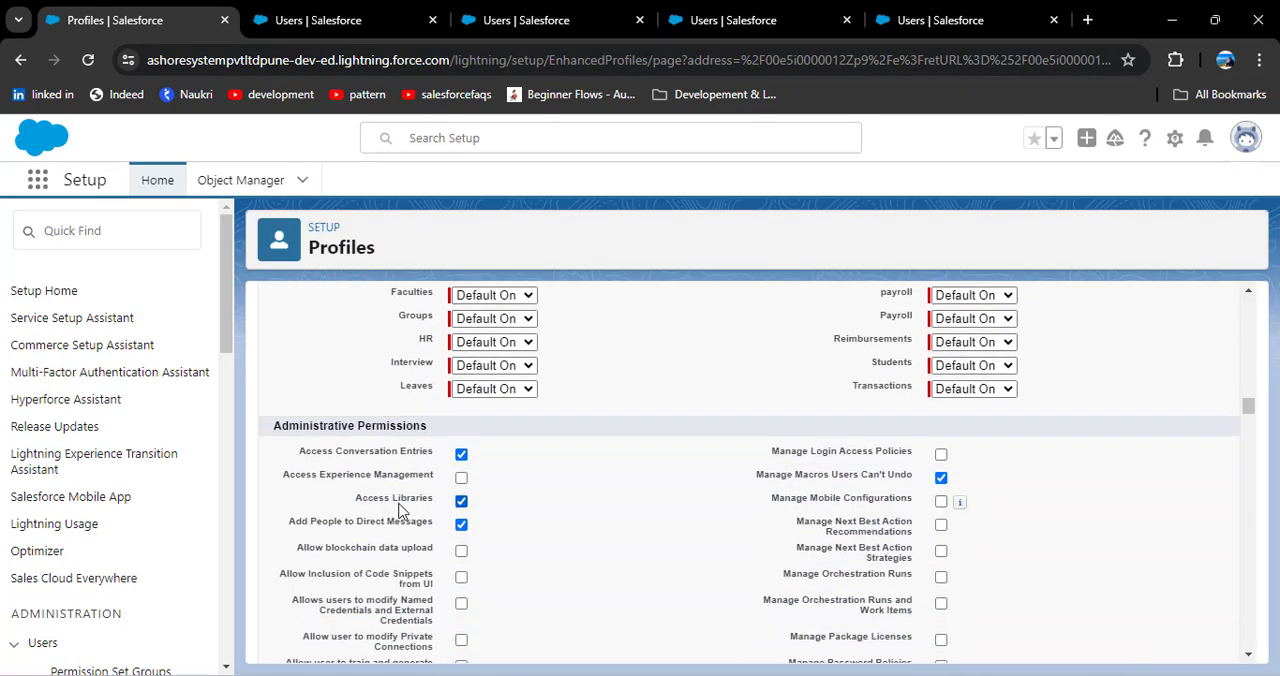
{"action": "scroll", "coordinate": [410, 515], "scroll_direction": "up", "scroll_amount": 3}
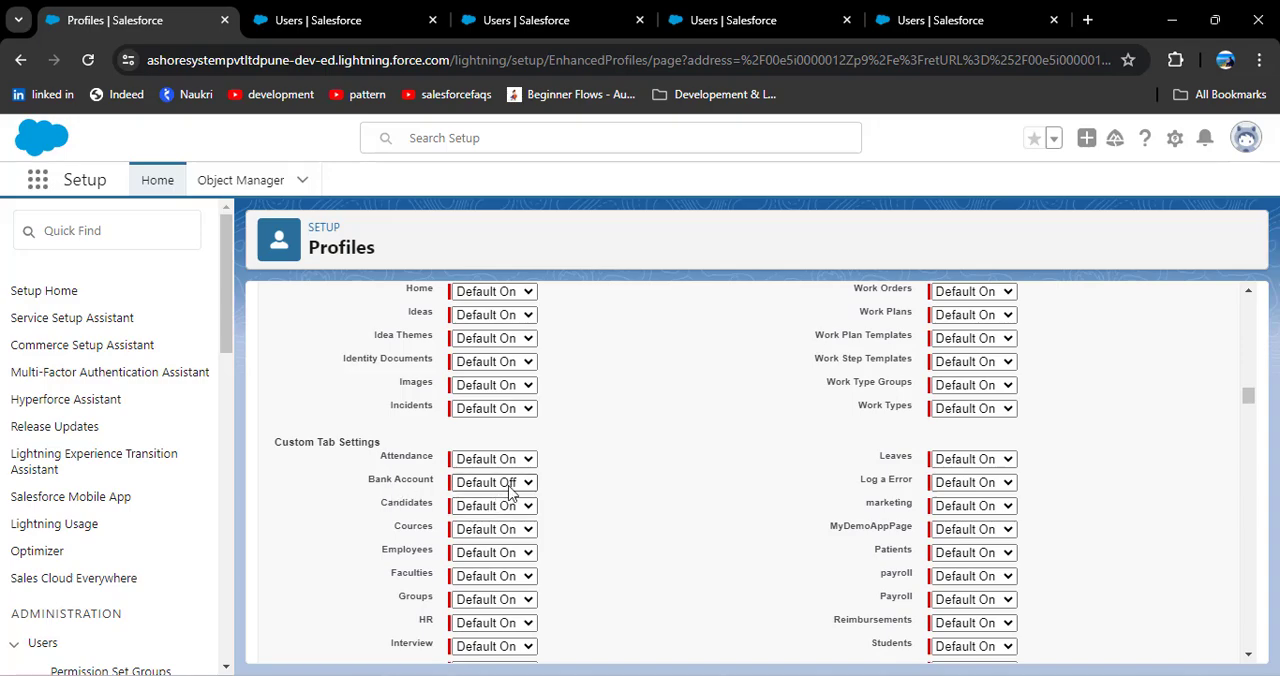
{"action": "left_click", "coordinate": [510, 486]}
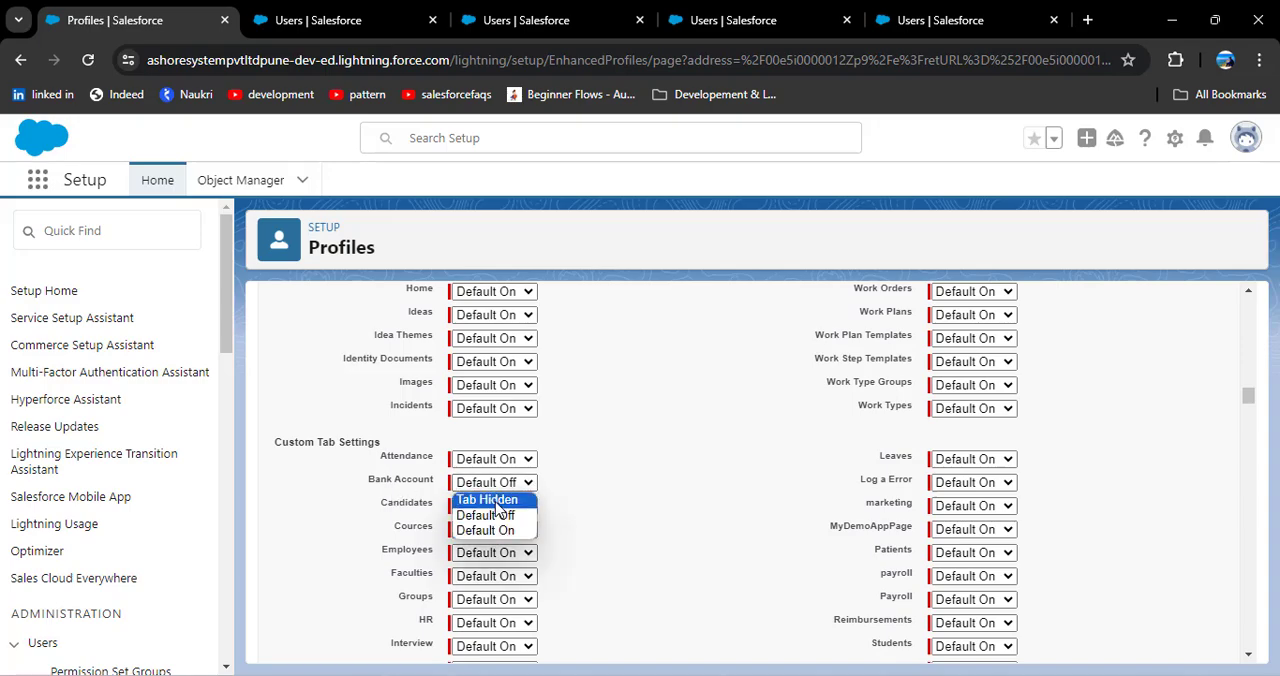
{"action": "left_click", "coordinate": [497, 505]}
{"action": "scroll", "coordinate": [585, 530], "scroll_direction": "up", "scroll_amount": 12}
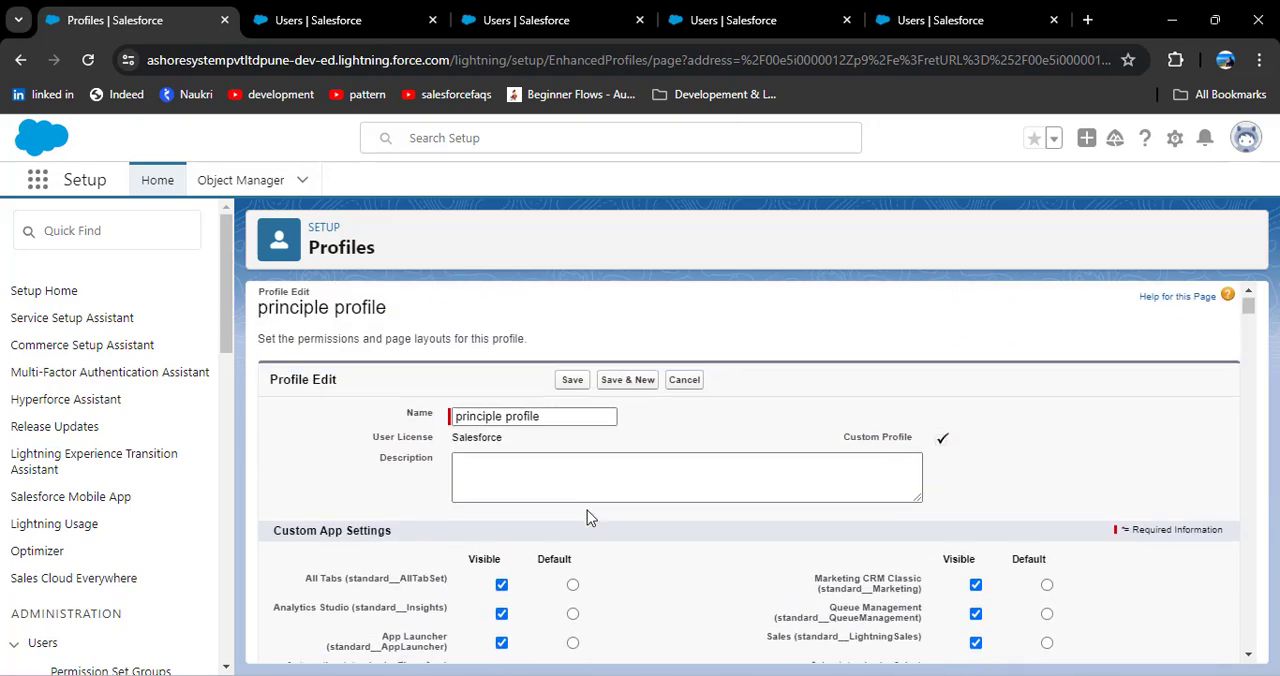
Step: Log in as the active user with the principle profile and search the full App Launcher list for "Bank"
{"action": "key", "text": "ctrl+Tab"}
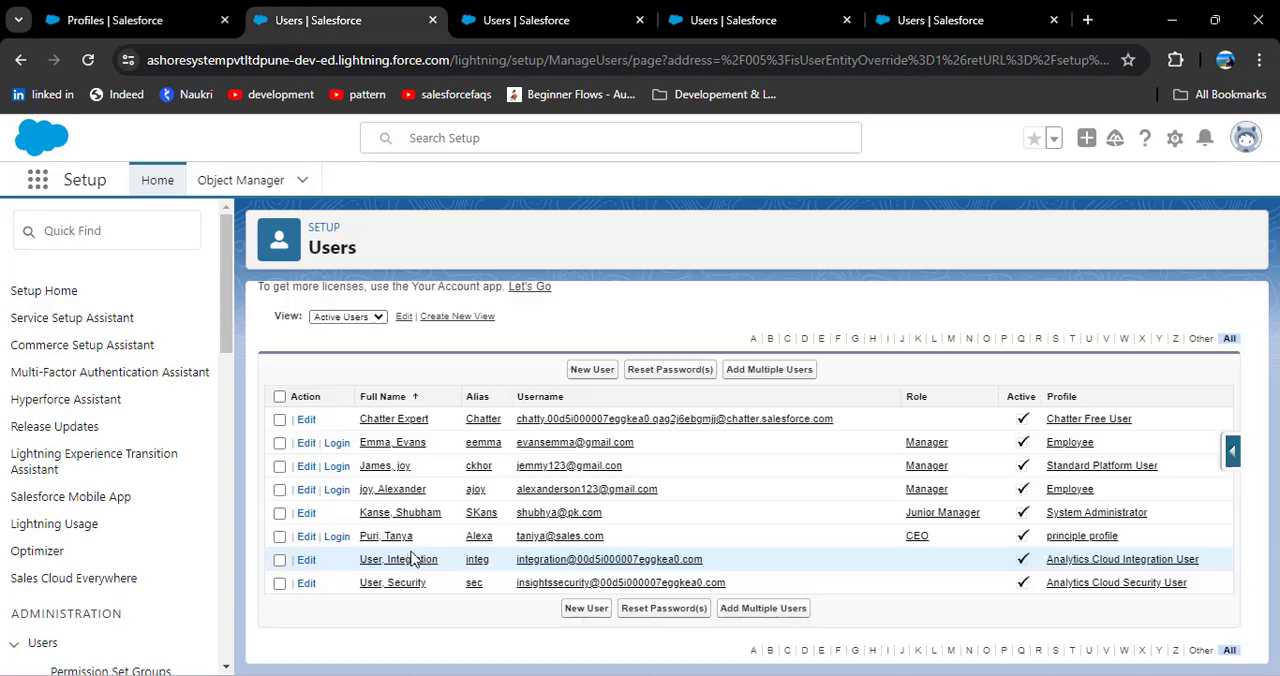
{"action": "left_click", "coordinate": [339, 540]}
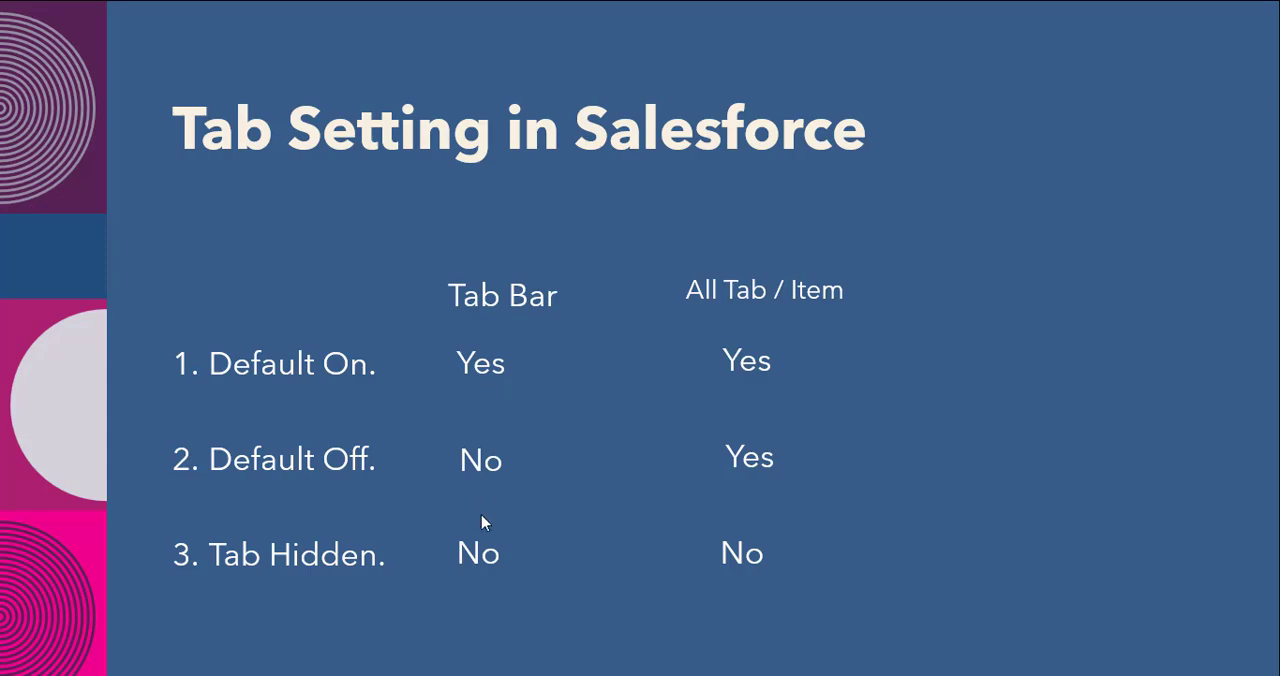
{"action": "key", "text": "alt+Tab"}
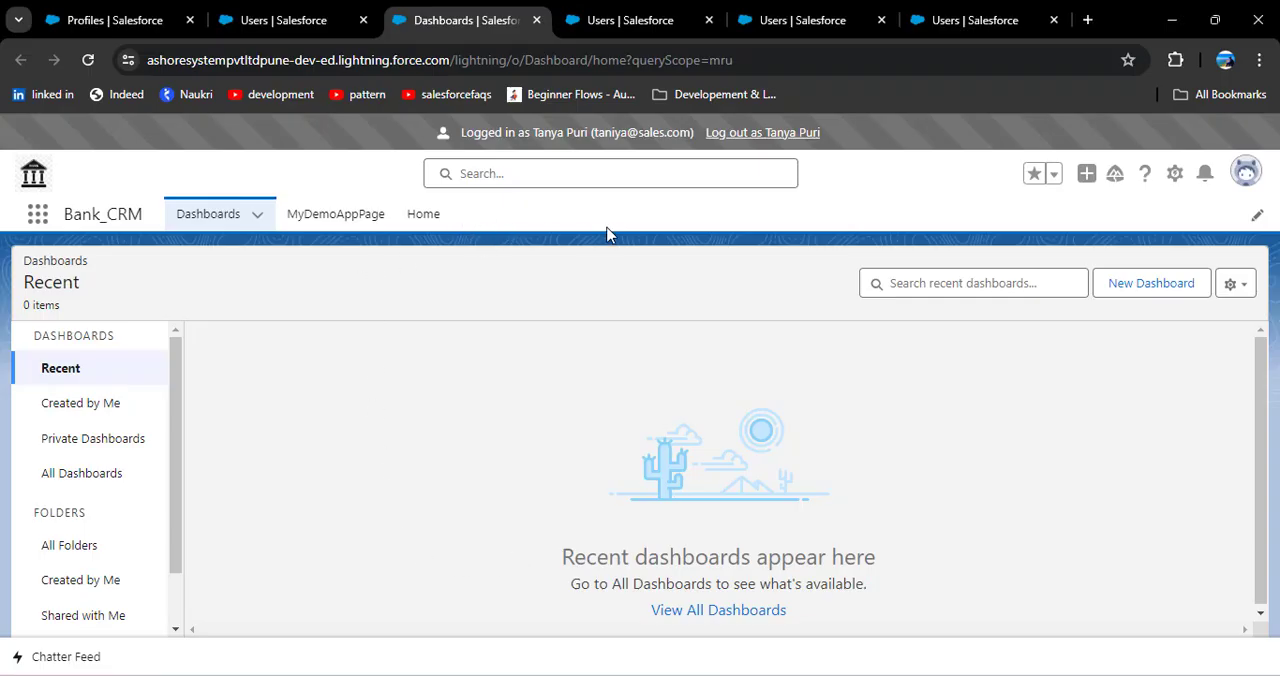
{"action": "left_click", "coordinate": [38, 214]}
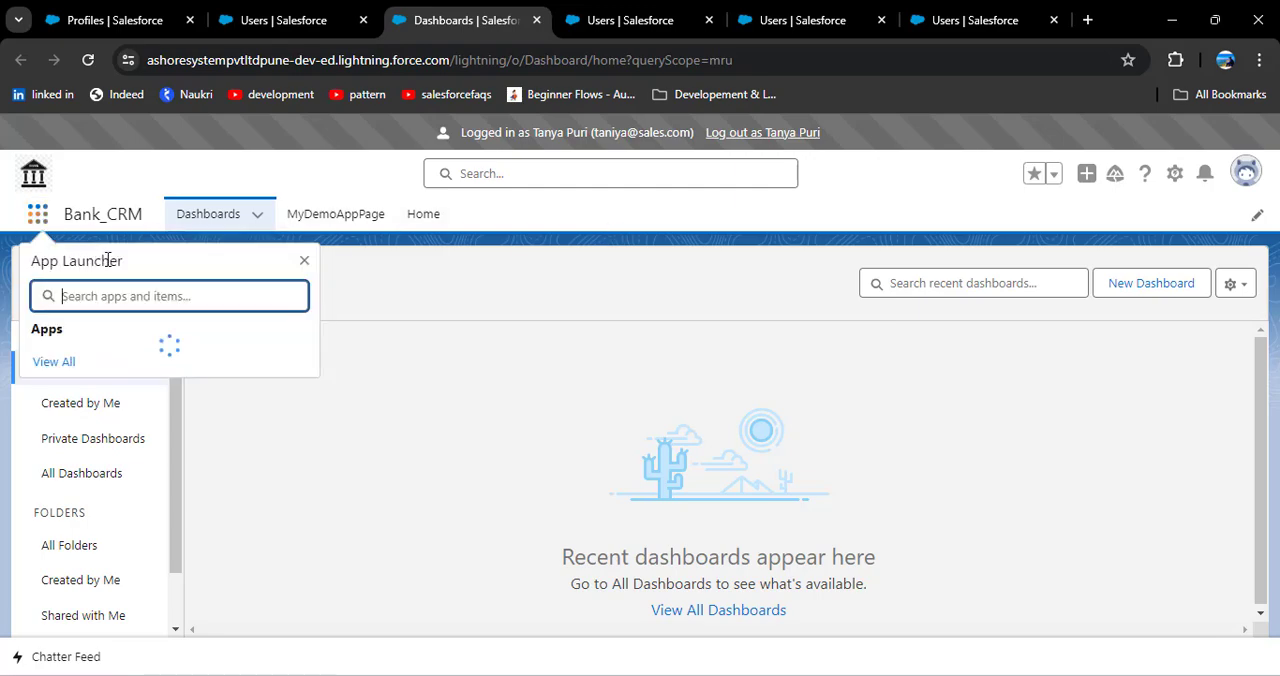
{"action": "left_click", "coordinate": [71, 579]}
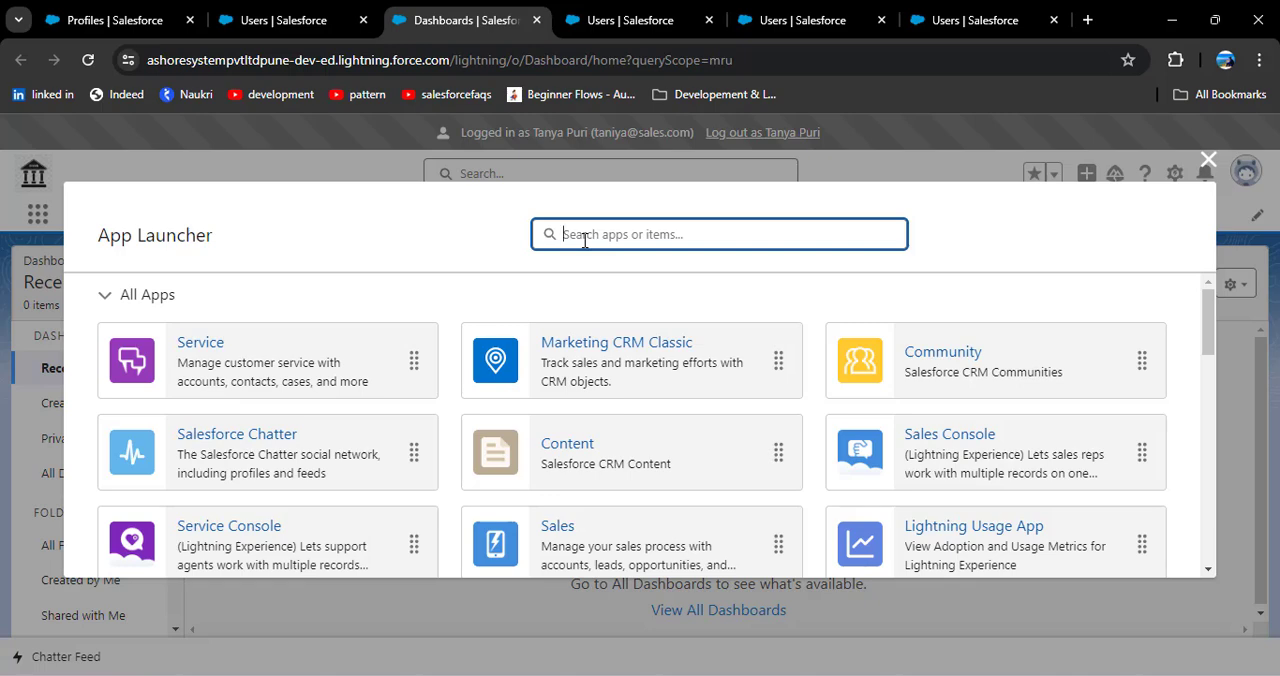
{"action": "type", "text": "Bank"}
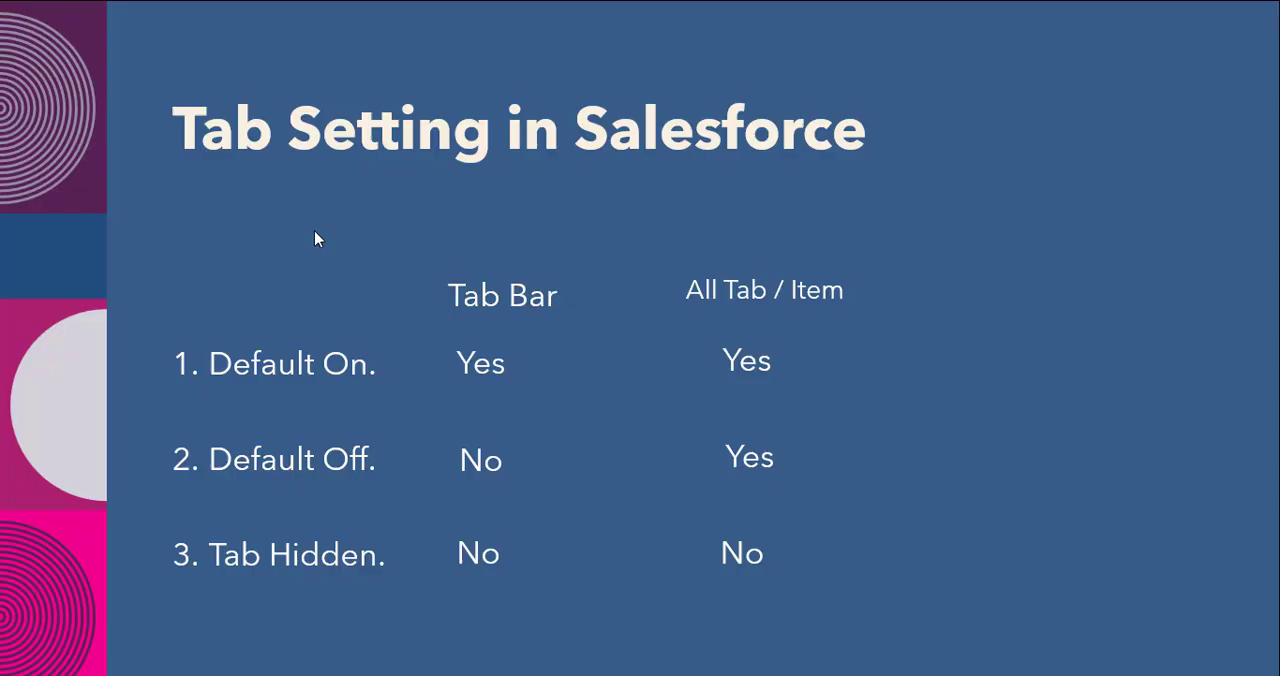
Step: Show the Profile Permissions slide in PowerPoint, return to Chrome to log out as the assigned user, and reopen the principle profile
{"action": "left_click", "coordinate": [314, 232]}
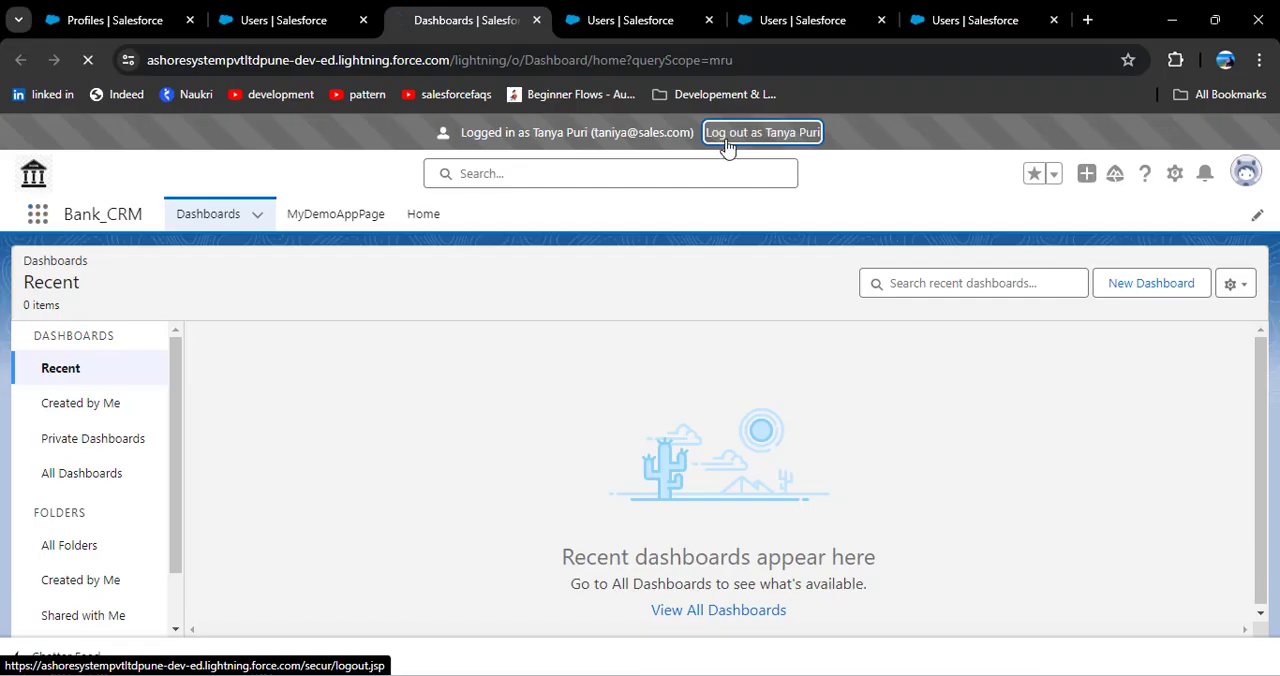
{"action": "left_click", "coordinate": [726, 138]}
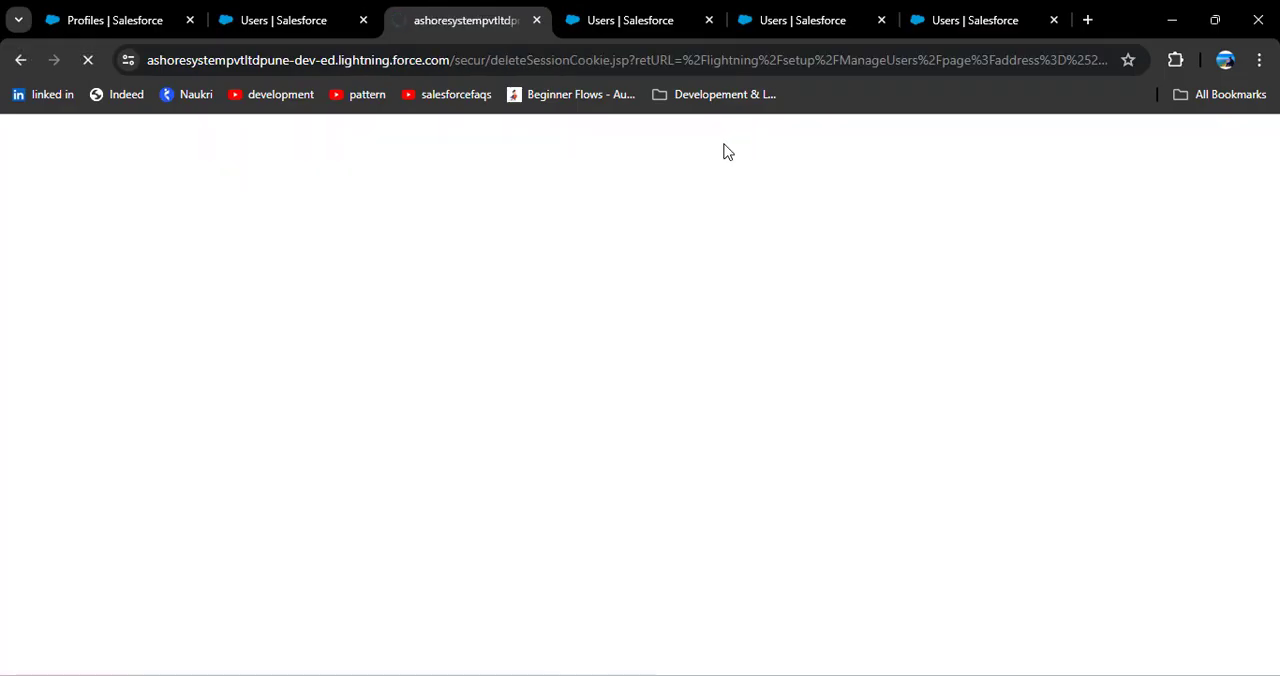
{"action": "left_click", "coordinate": [118, 18]}
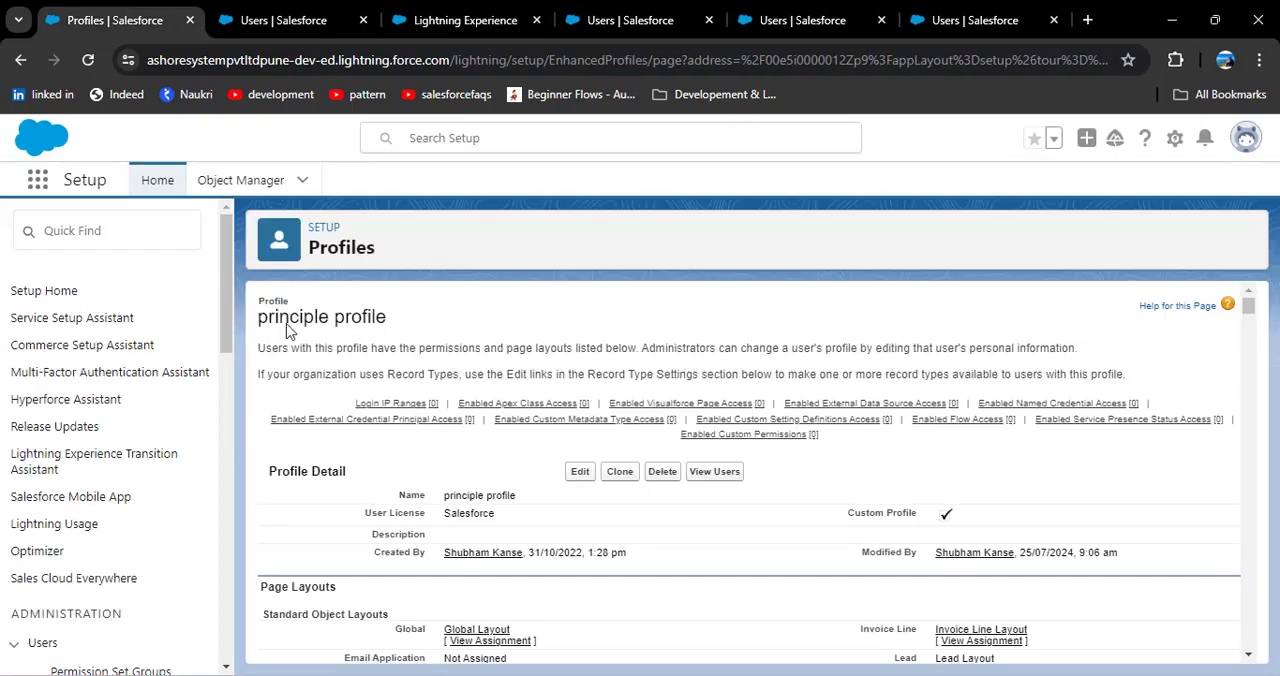
Step: Open the principle profile for editing and examine its Administrative Permissions, General User Permissions and object permissions
{"action": "scroll", "coordinate": [387, 420], "scroll_direction": "down", "scroll_amount": 15}
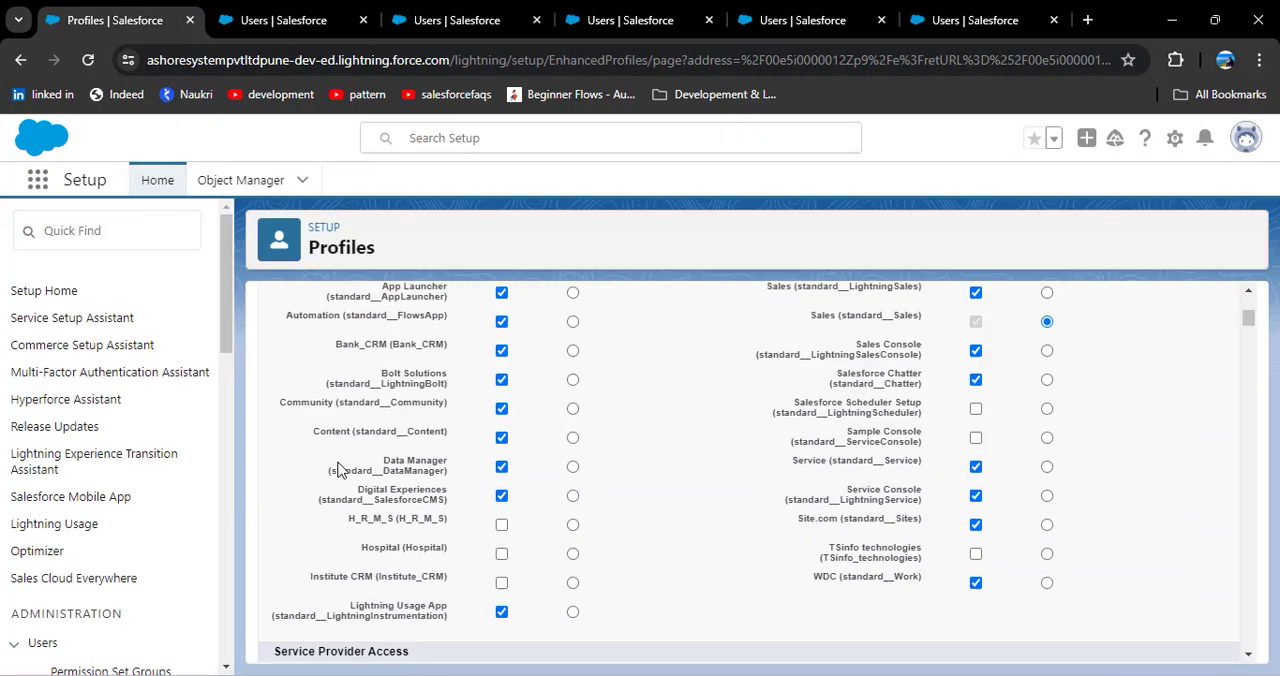
{"action": "scroll", "coordinate": [338, 470], "scroll_direction": "down", "scroll_amount": 15}
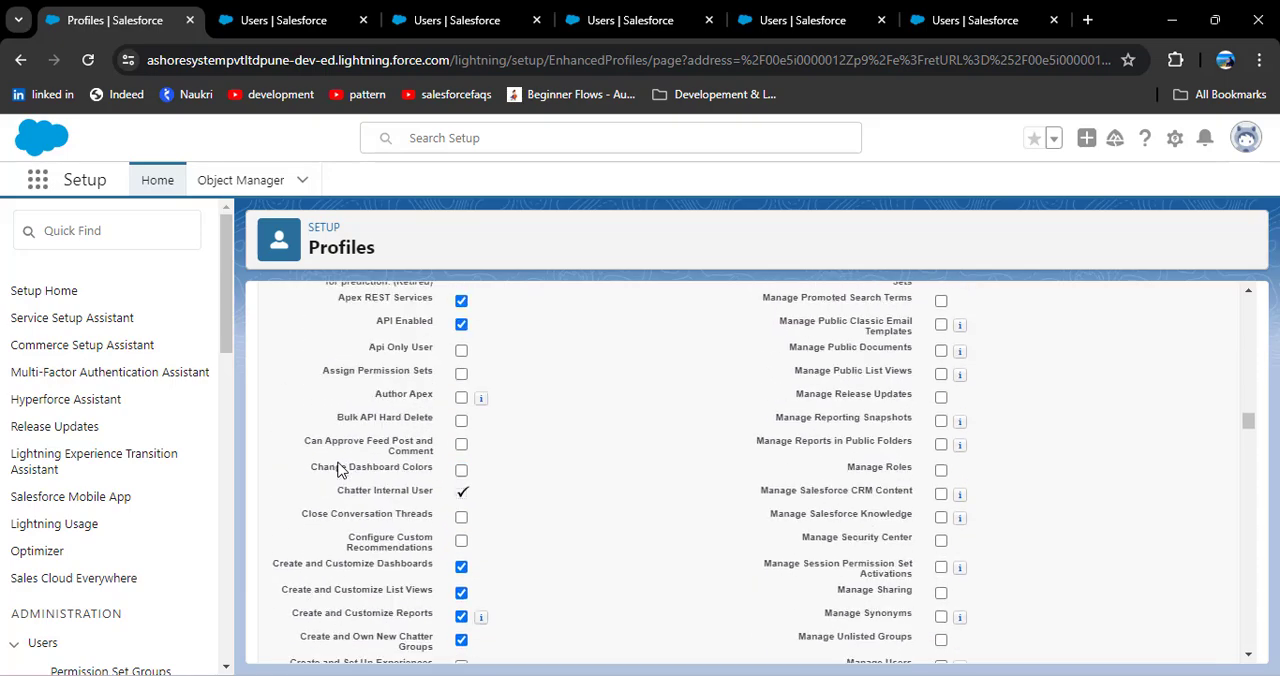
{"action": "scroll", "coordinate": [338, 470], "scroll_direction": "up", "scroll_amount": 1}
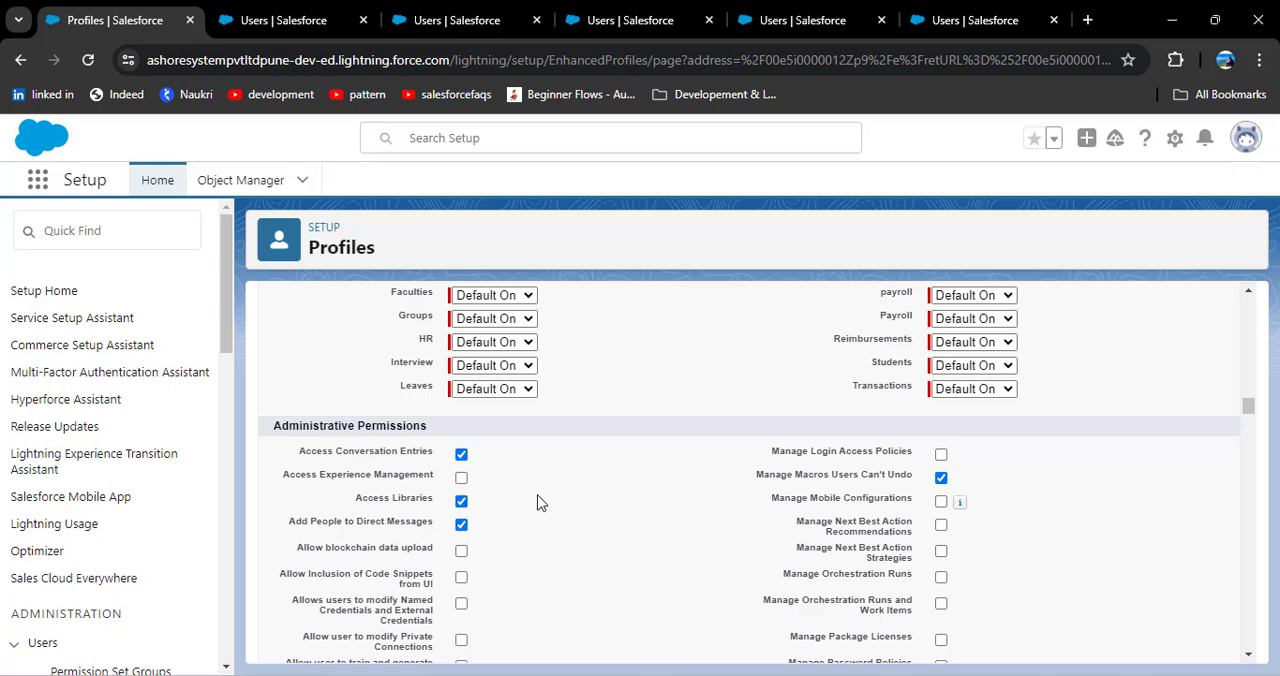
{"action": "scroll", "coordinate": [535, 504], "scroll_direction": "down", "scroll_amount": 2}
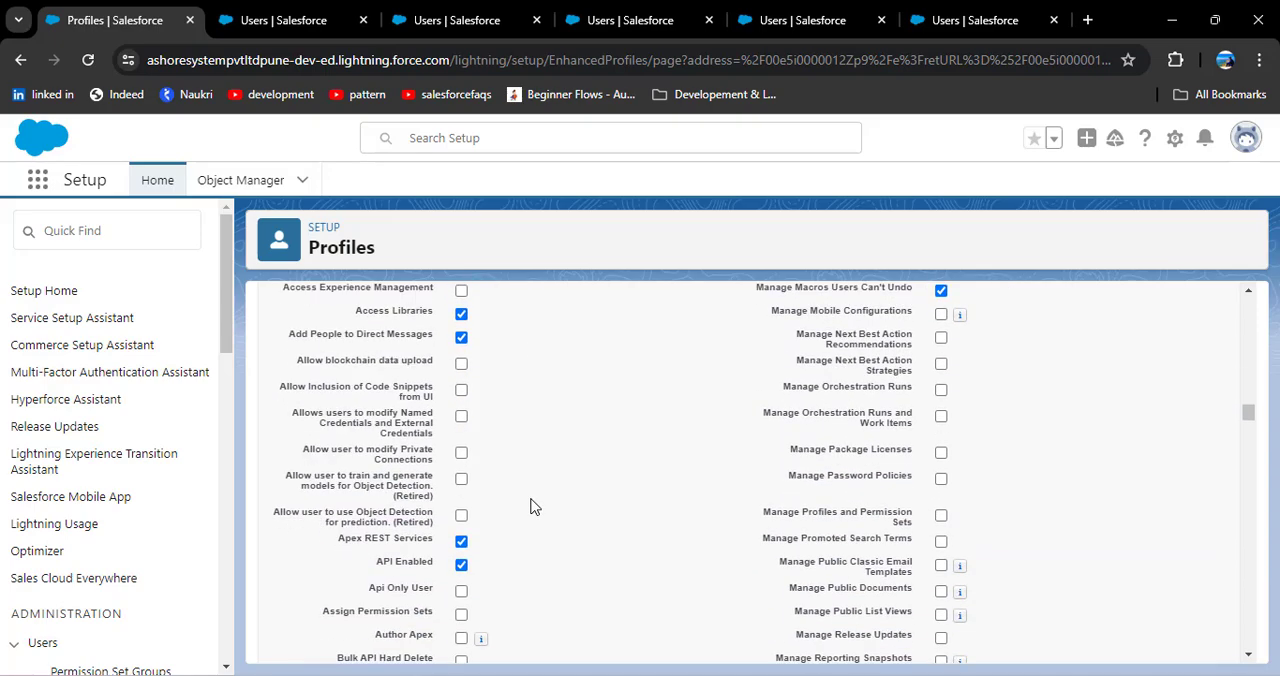
{"action": "scroll", "coordinate": [535, 507], "scroll_direction": "down", "scroll_amount": 2}
{"action": "scroll", "coordinate": [535, 507], "scroll_direction": "down", "scroll_amount": 1}
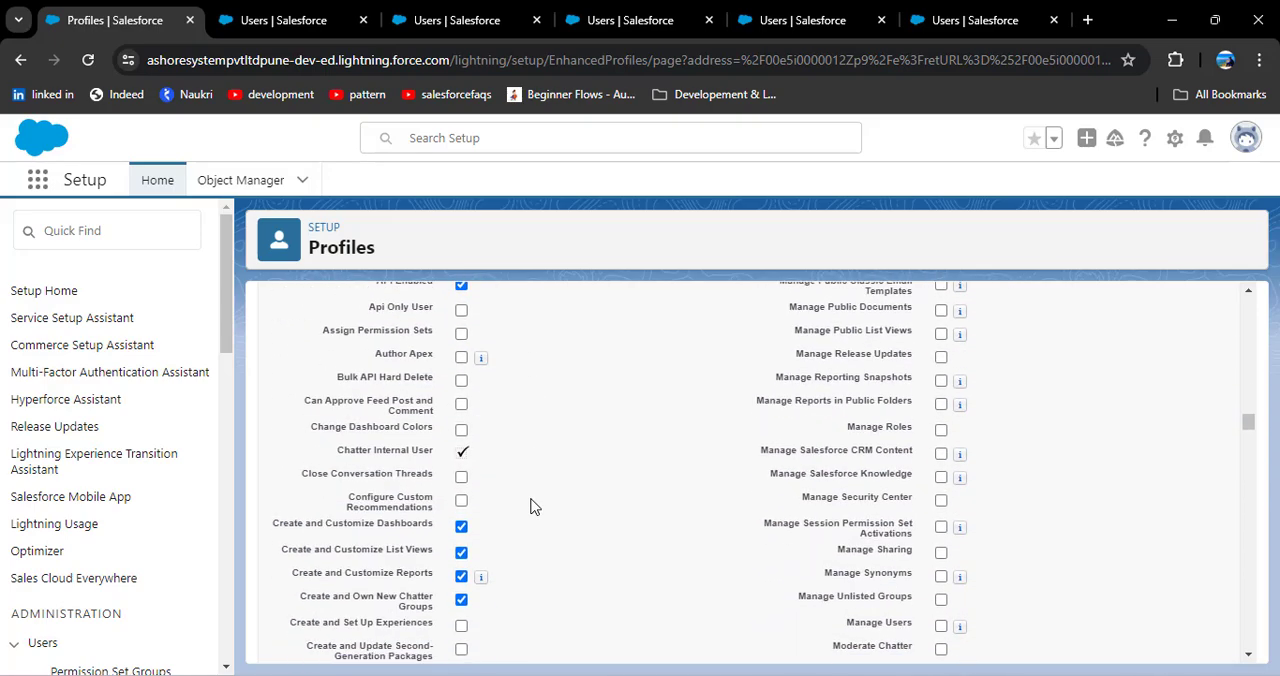
{"action": "scroll", "coordinate": [535, 507], "scroll_direction": "down", "scroll_amount": 6}
{"action": "scroll", "coordinate": [535, 507], "scroll_direction": "down", "scroll_amount": 15}
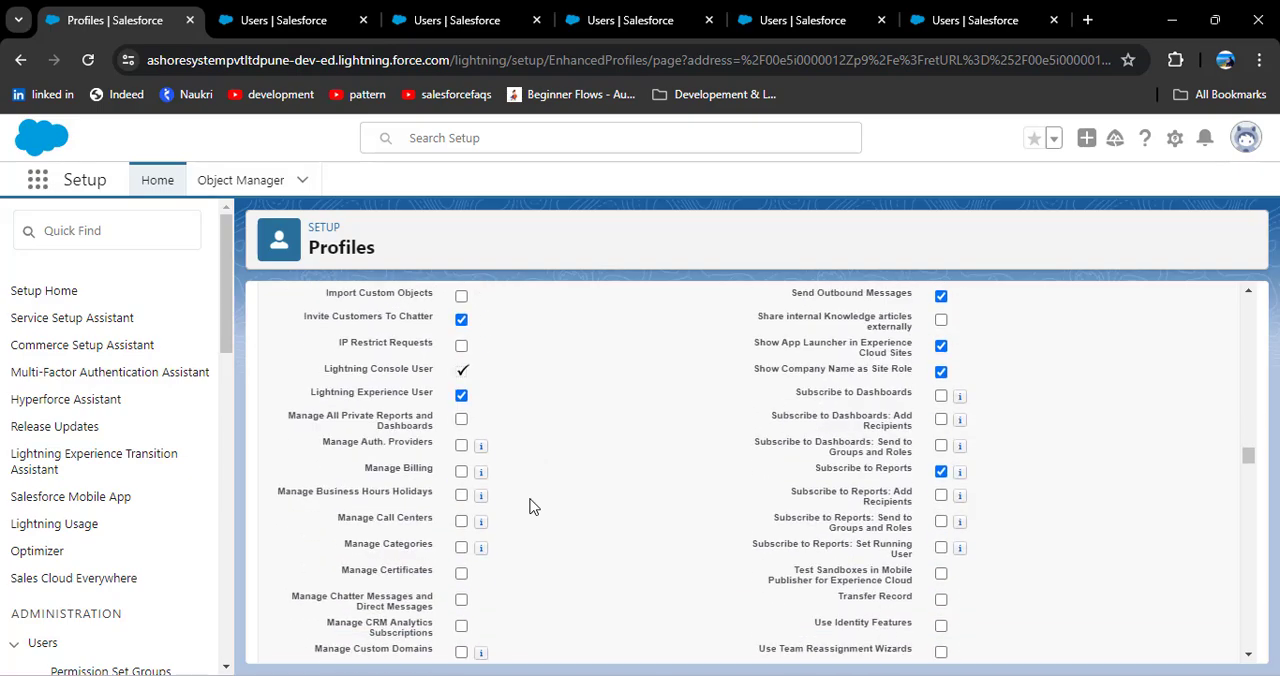
{"action": "scroll", "coordinate": [535, 507], "scroll_direction": "up", "scroll_amount": 1}
{"action": "scroll", "coordinate": [533, 507], "scroll_direction": "up", "scroll_amount": 1}
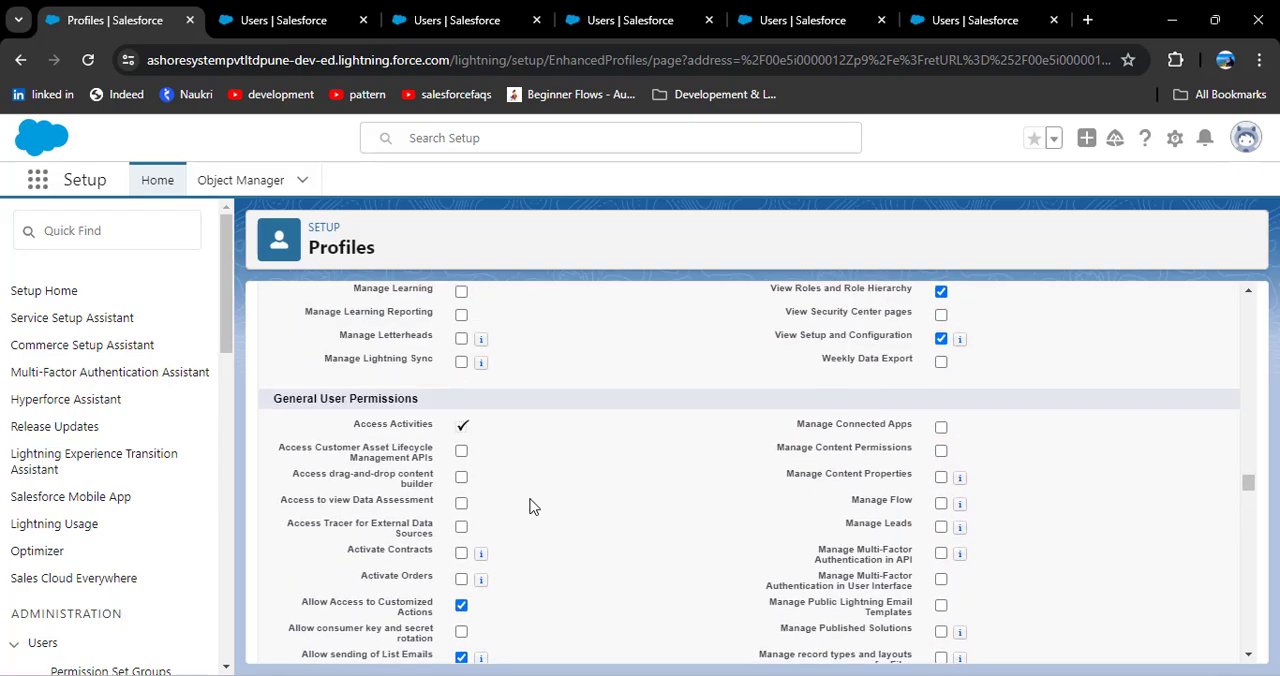
{"action": "scroll", "coordinate": [533, 507], "scroll_direction": "down", "scroll_amount": 15}
{"action": "scroll", "coordinate": [533, 507], "scroll_direction": "down", "scroll_amount": 20}
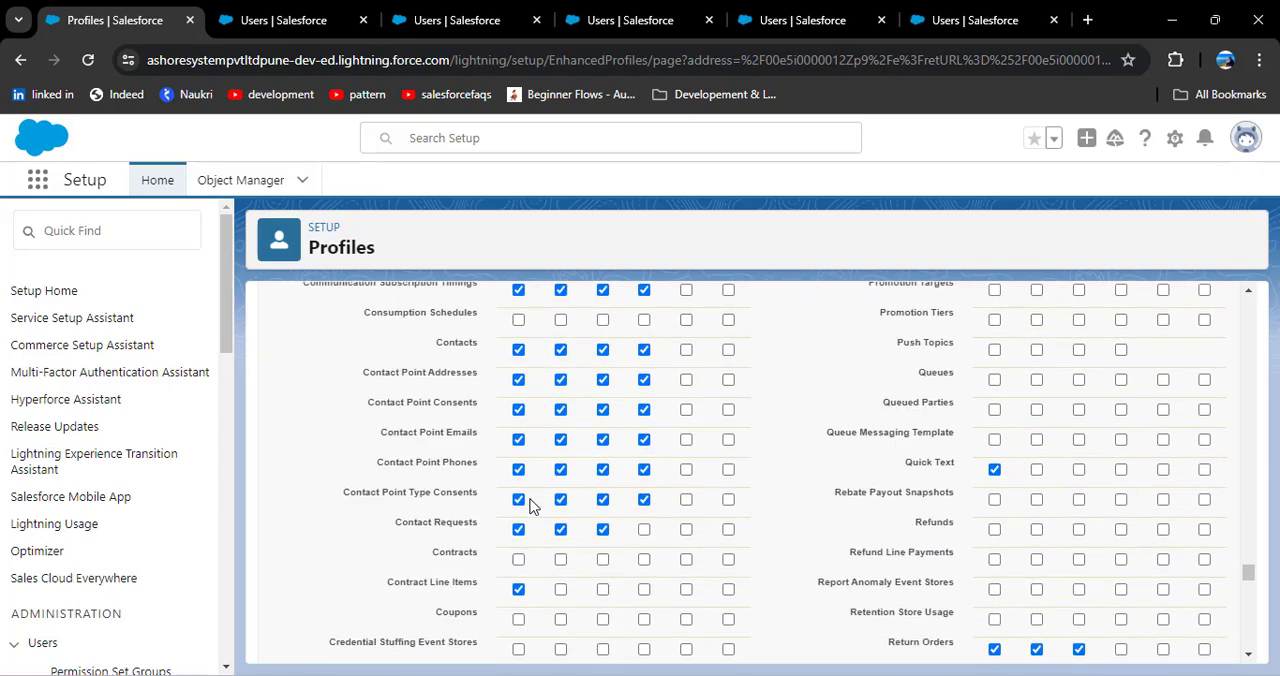
Step: Examine the profile's Password Policies, including the available choices for when user passwords expire, without changing them
{"action": "scroll", "coordinate": [533, 507], "scroll_direction": "up", "scroll_amount": 2}
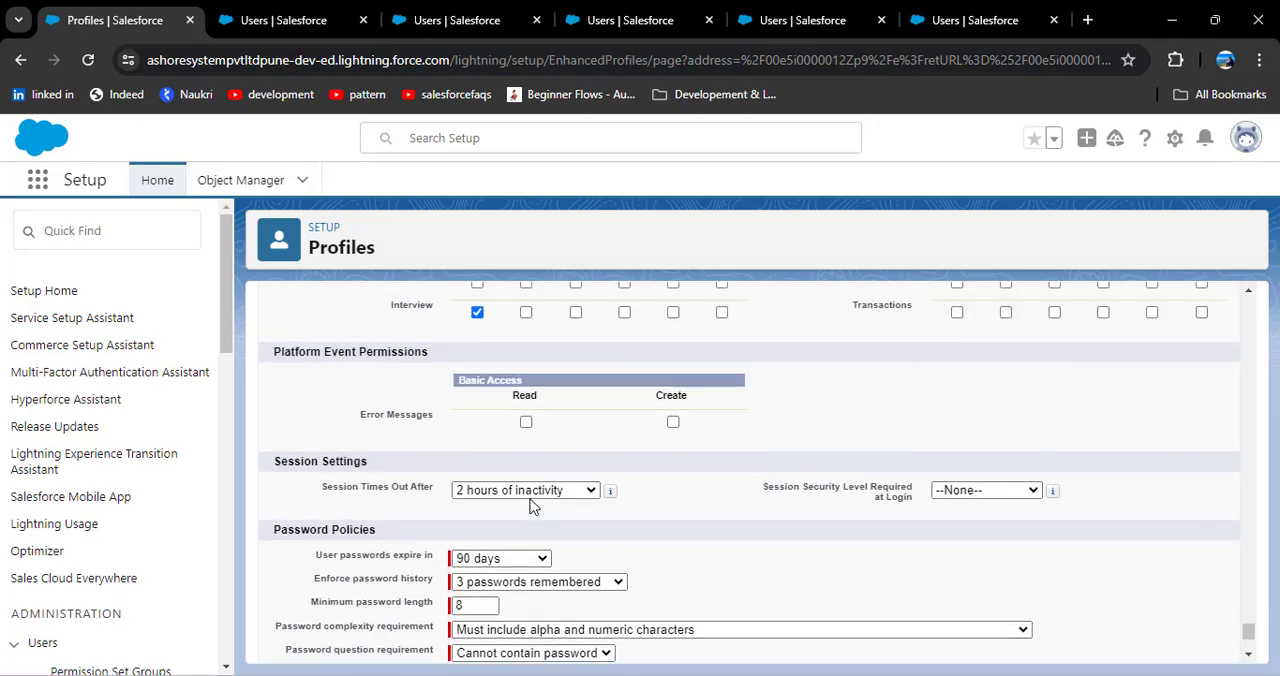
{"action": "scroll", "coordinate": [533, 507], "scroll_direction": "down", "scroll_amount": 1}
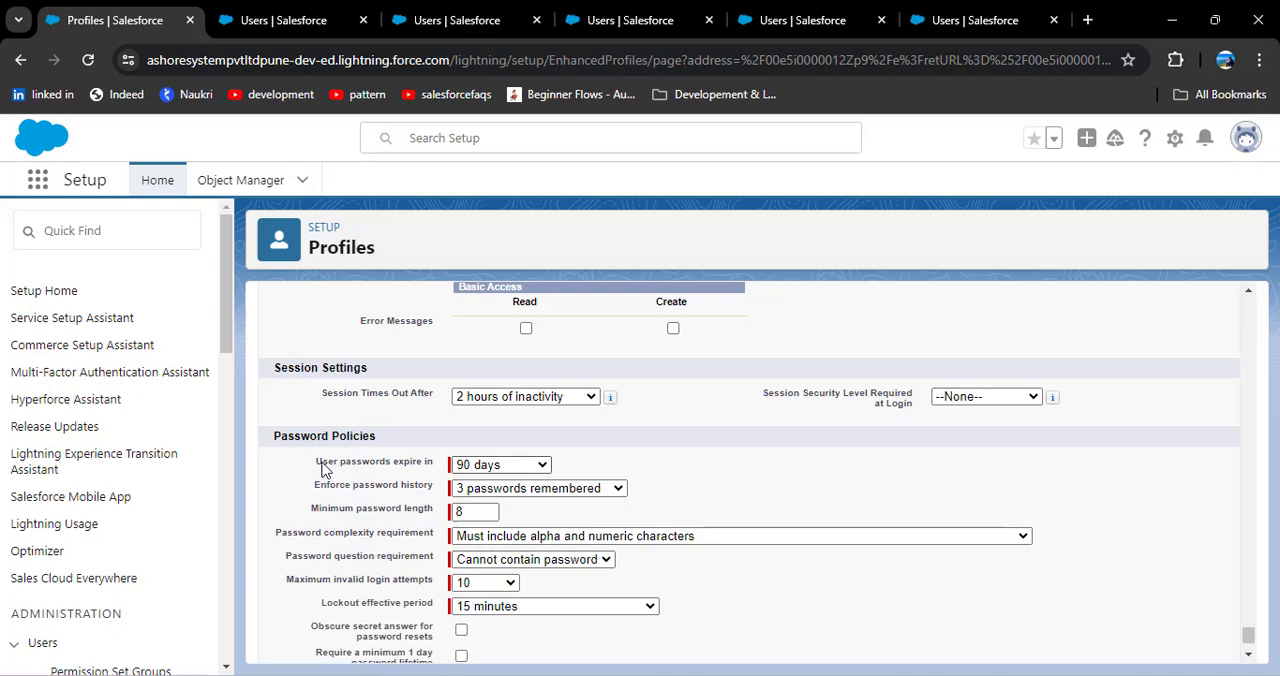
{"action": "left_click_drag", "start_coordinate": [320, 466], "coordinate": [436, 468]}
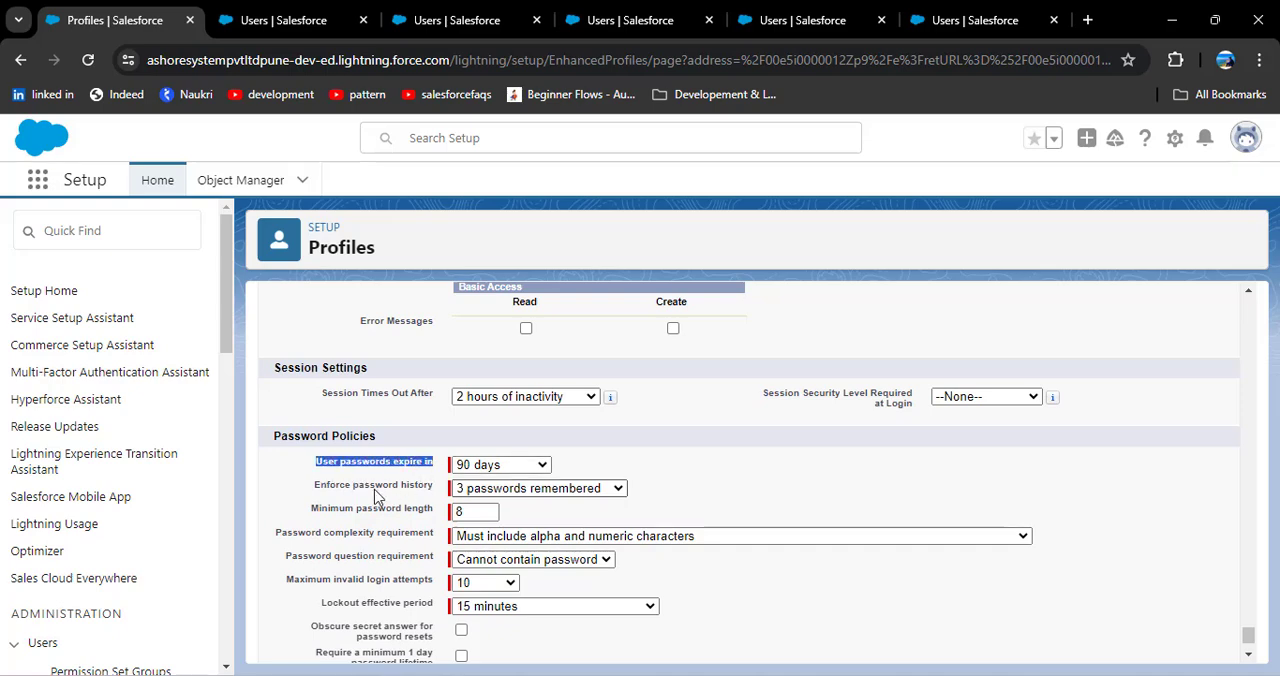
{"action": "left_click", "coordinate": [344, 487]}
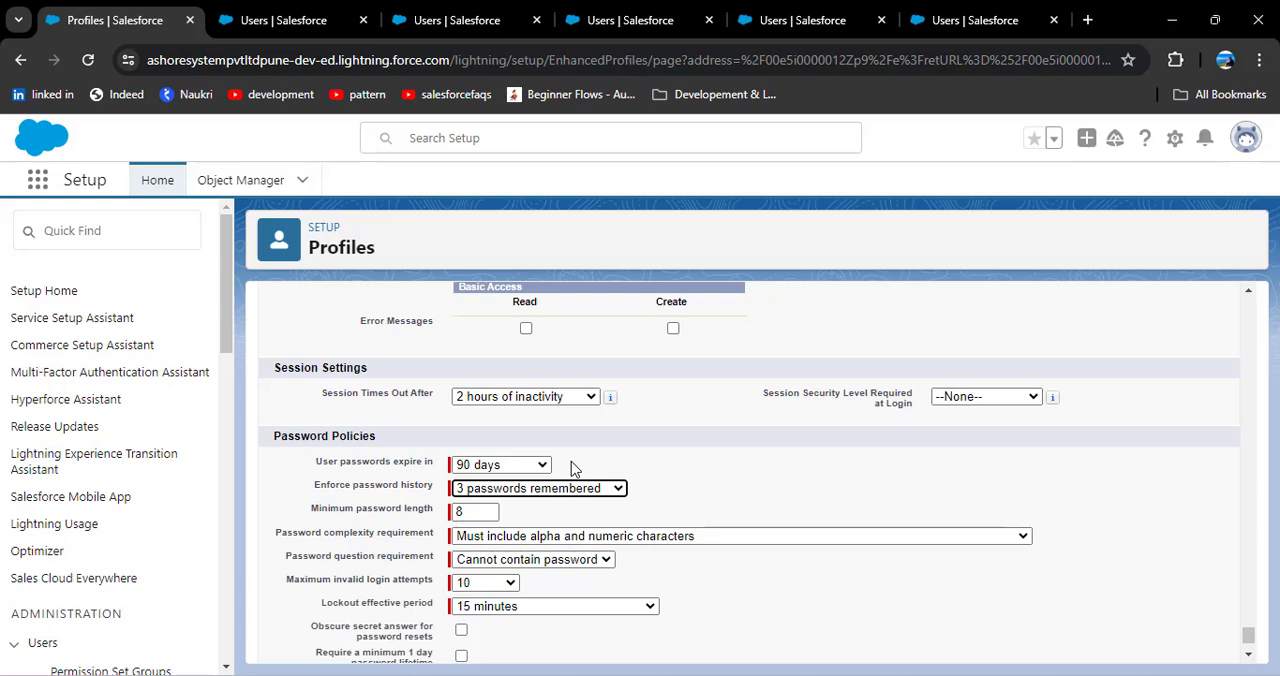
{"action": "left_click", "coordinate": [526, 470]}
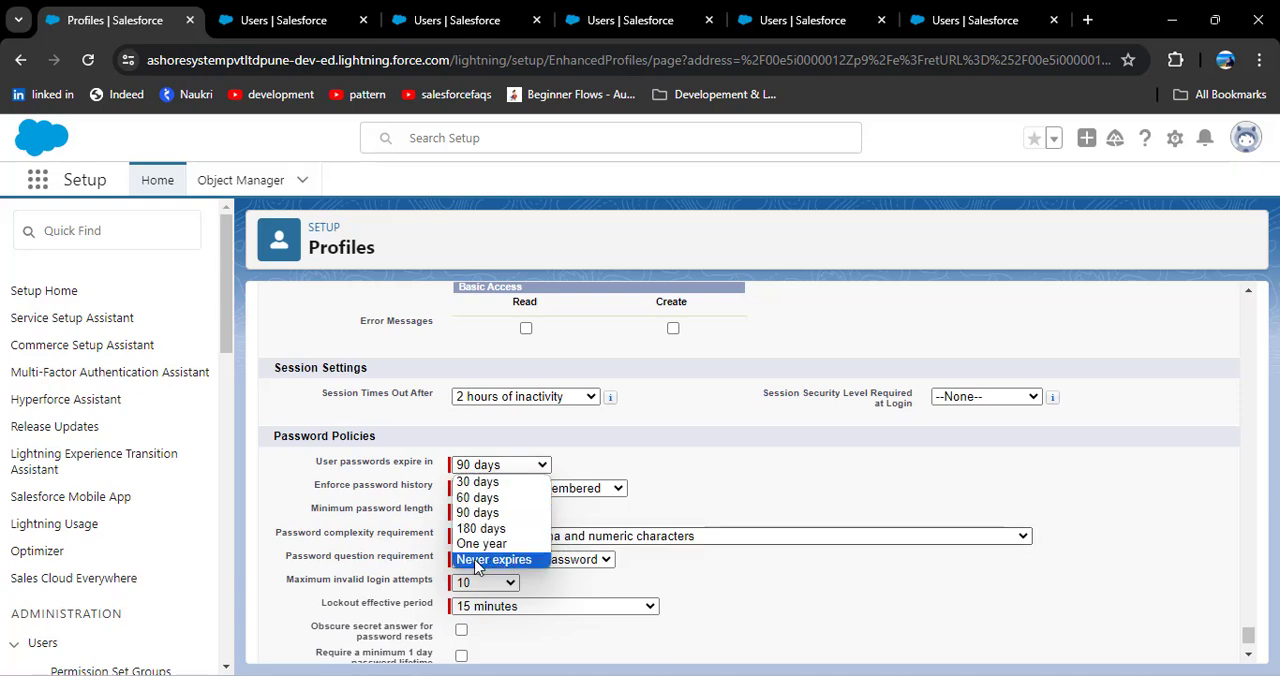
{"action": "left_click", "coordinate": [691, 467]}
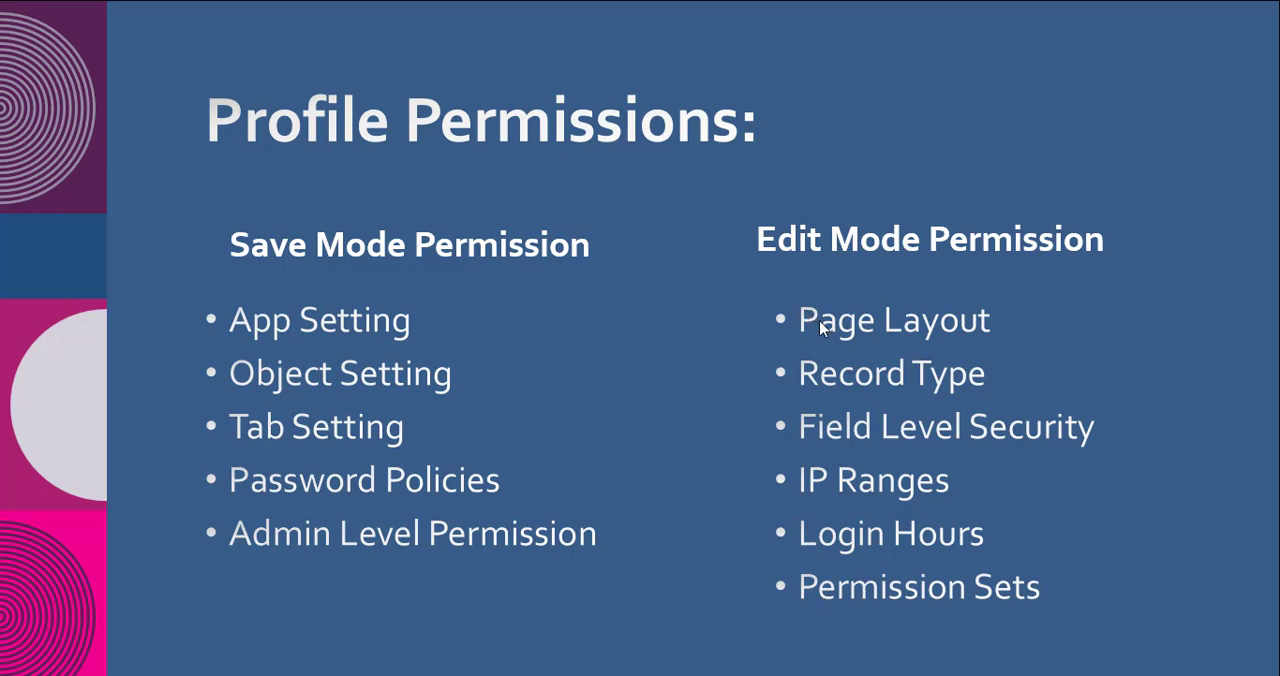
Step: Return from the Profile Permissions slide to Chrome and examine the principle profile's page layouts, down to Custom Object Layouts
{"action": "key", "text": "alt+Tab"}
{"action": "key", "text": "alt+Tab"}
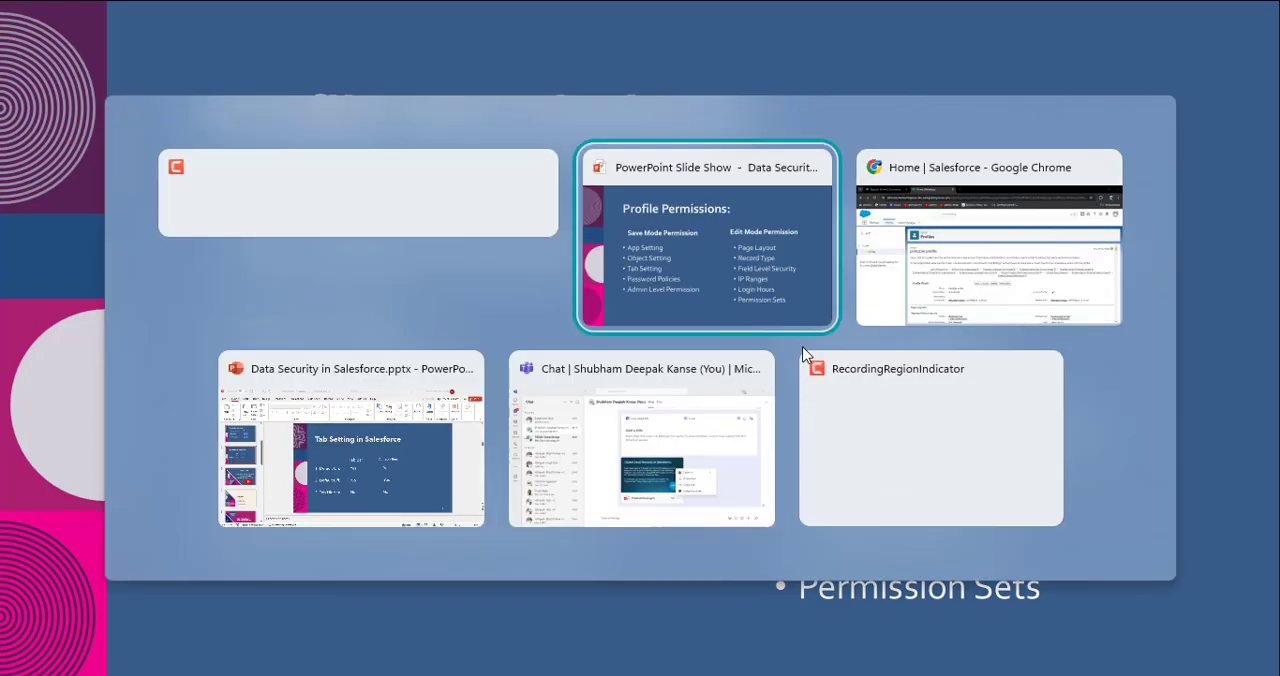
{"action": "scroll", "coordinate": [740, 422], "scroll_direction": "up", "scroll_amount": 4}
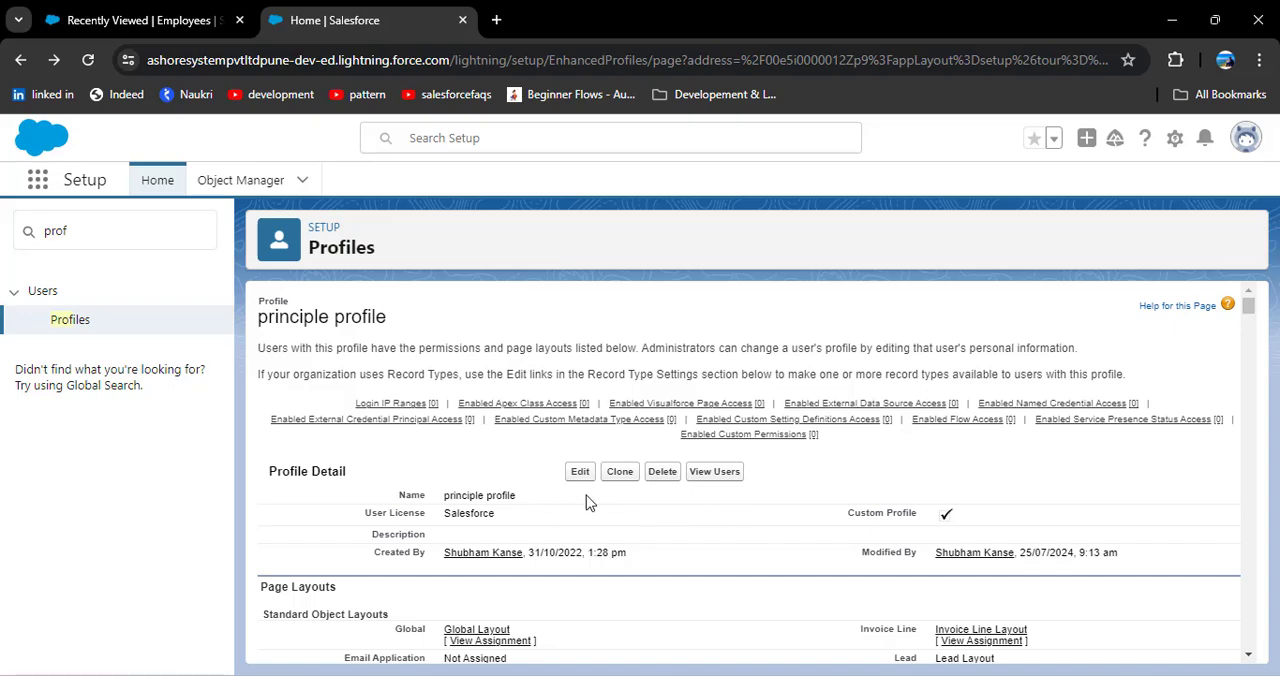
{"action": "scroll", "coordinate": [634, 499], "scroll_direction": "down", "scroll_amount": 2}
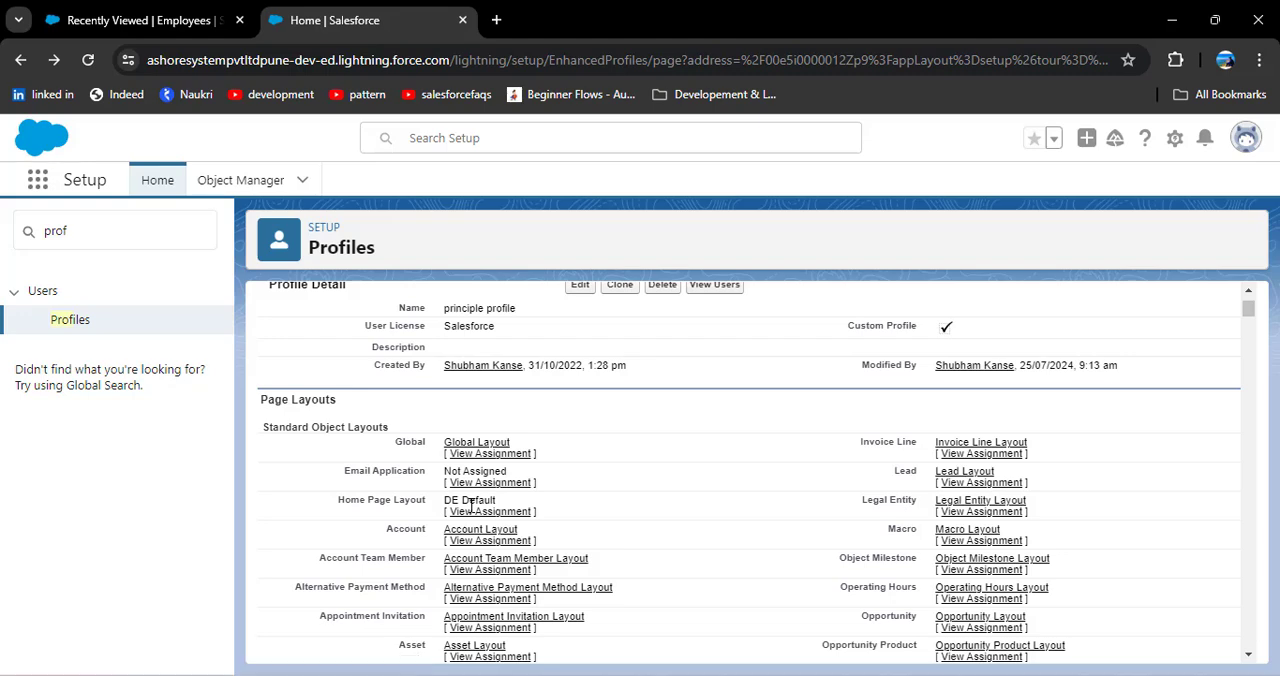
{"action": "scroll", "coordinate": [471, 505], "scroll_direction": "down", "scroll_amount": 10}
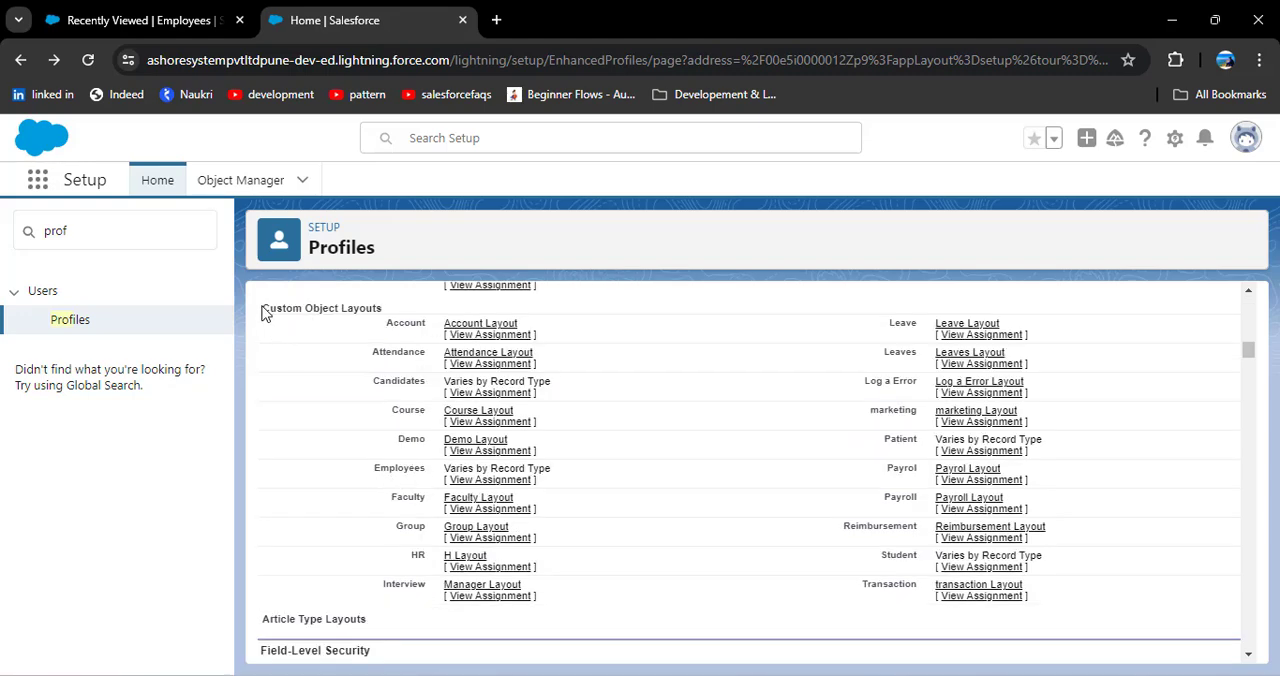
{"action": "left_click_drag", "start_coordinate": [262, 308], "coordinate": [391, 323]}
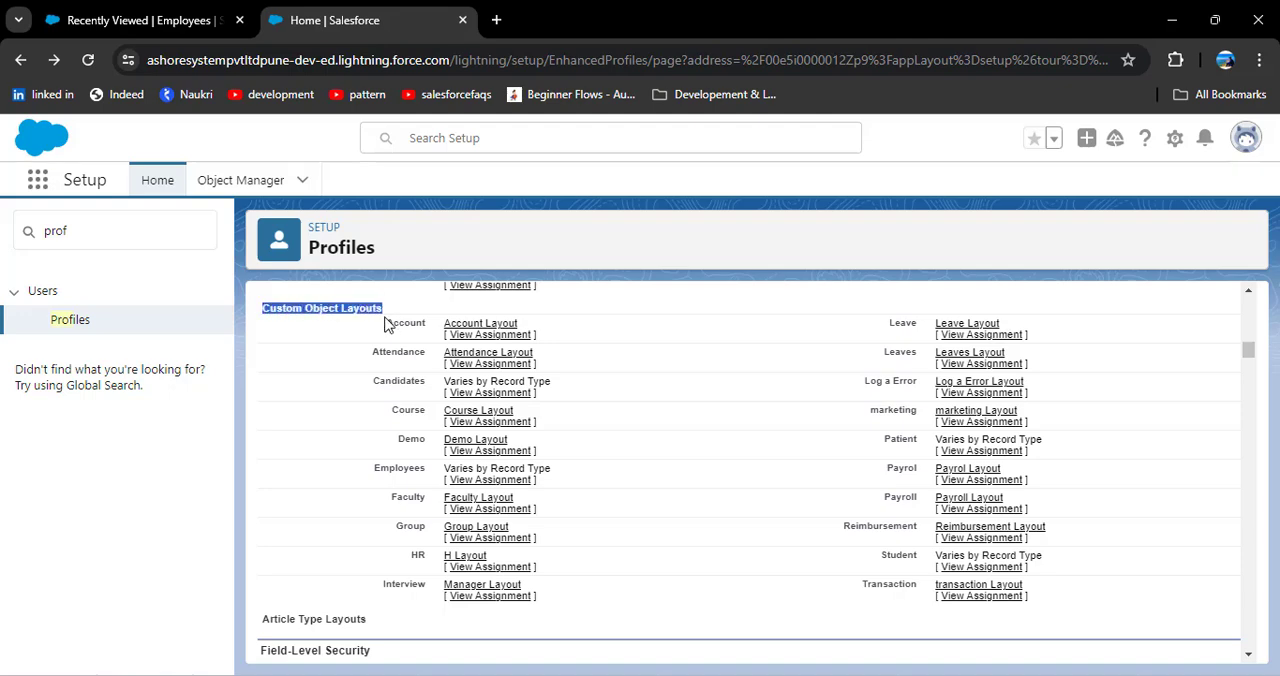
{"action": "left_click", "coordinate": [335, 490]}
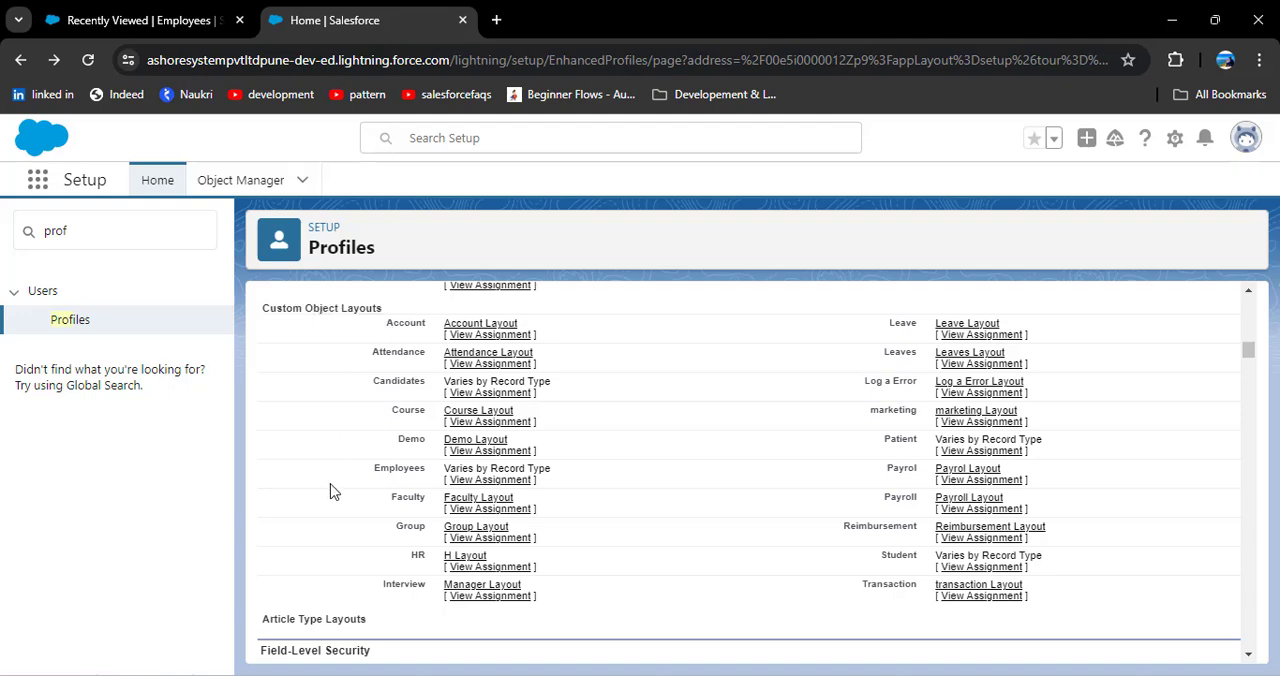
Step: Open the page layout assignments of the Employees object and examine the layouts assigned per profile and record type
{"action": "left_click", "coordinate": [479, 482]}
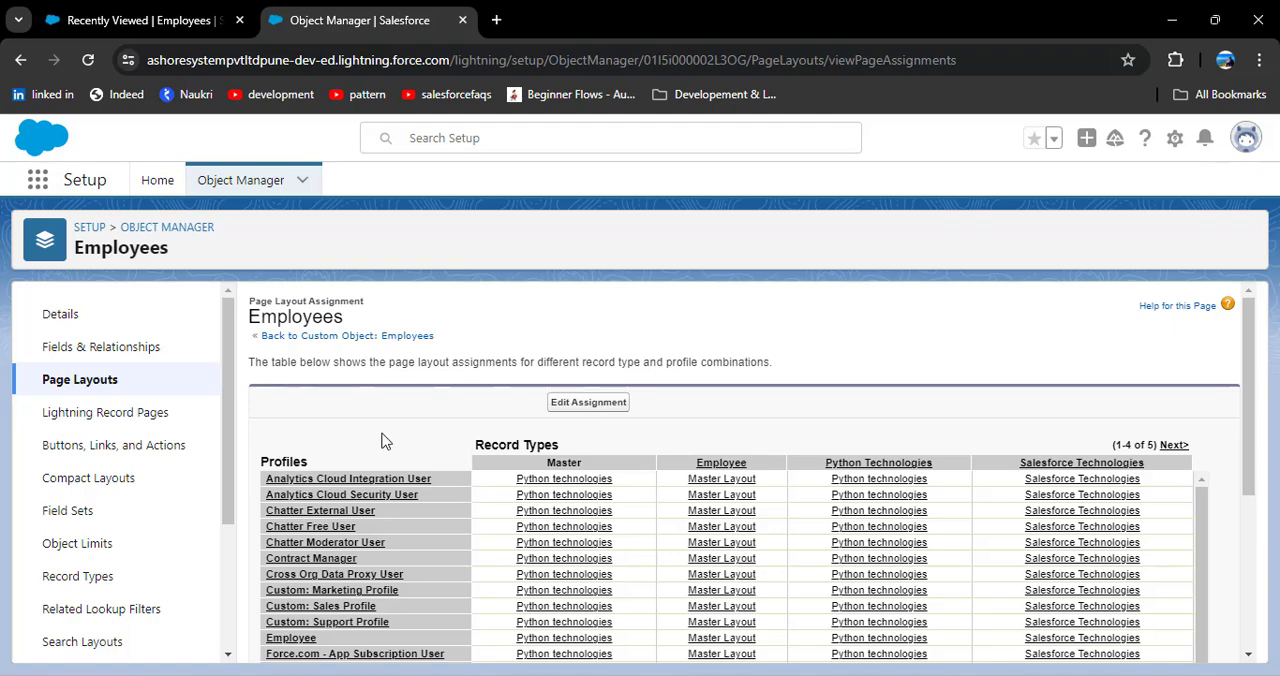
{"action": "scroll", "coordinate": [380, 435], "scroll_direction": "down", "scroll_amount": 1}
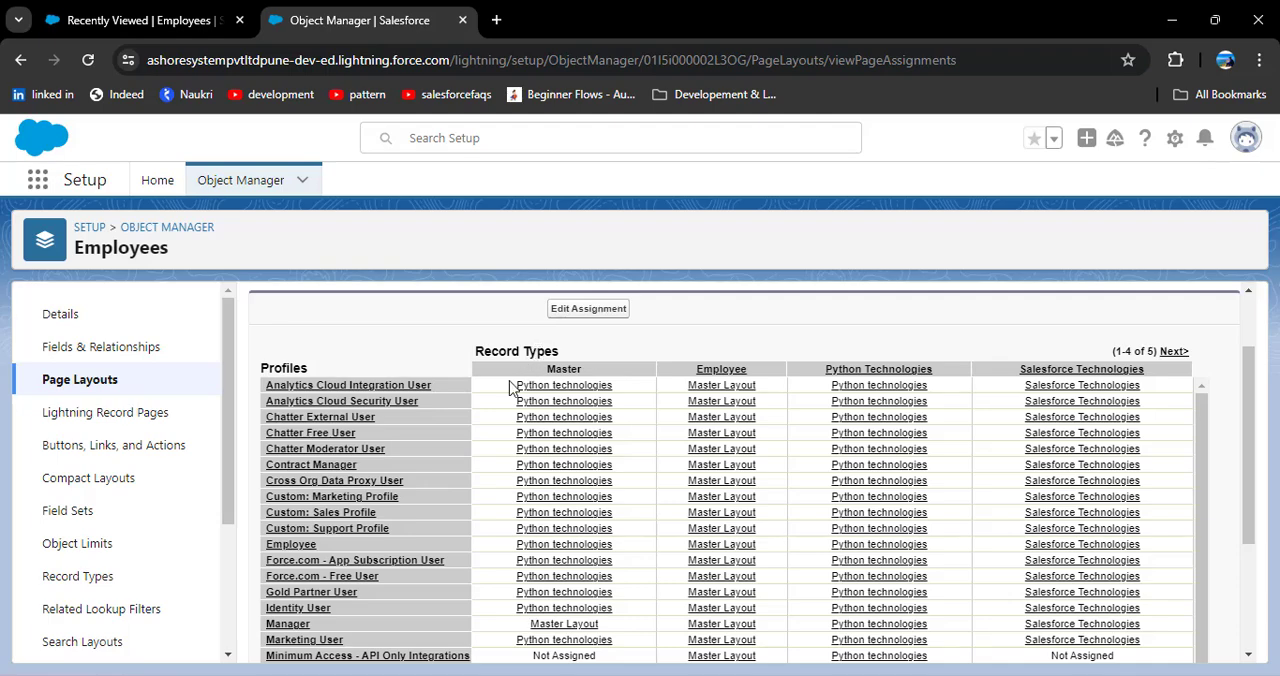
{"action": "scroll", "coordinate": [330, 460], "scroll_direction": "down", "scroll_amount": 1}
{"action": "scroll", "coordinate": [305, 480], "scroll_direction": "up", "scroll_amount": 1}
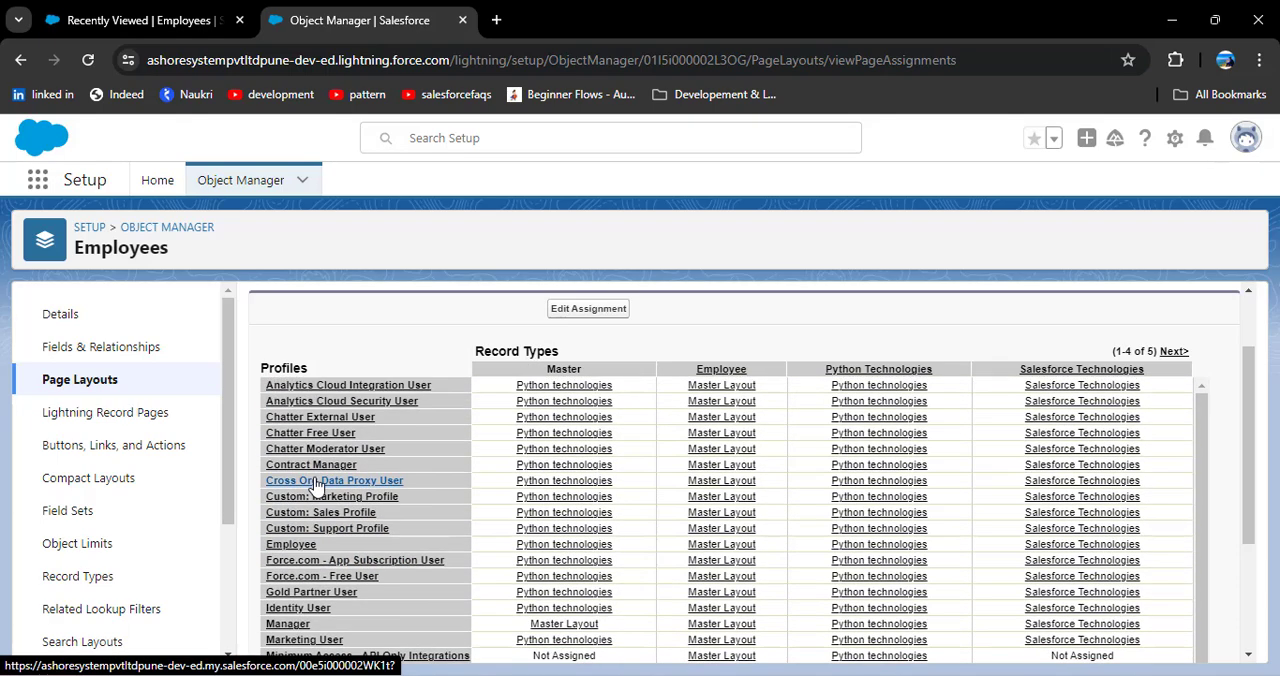
Step: Try assigning the Salesforce Technologies page layout to the principle profile's Master record type on Employees, and return to the profile page
{"action": "left_click", "coordinate": [566, 312]}
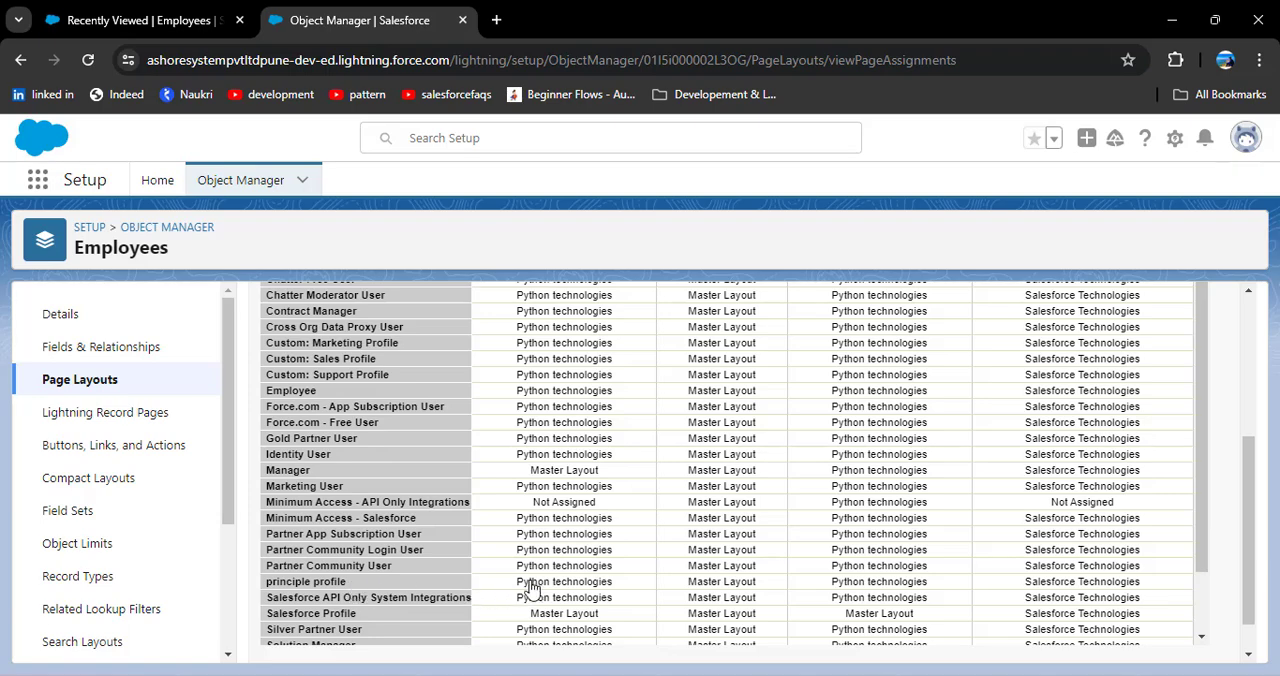
{"action": "left_click", "coordinate": [516, 588]}
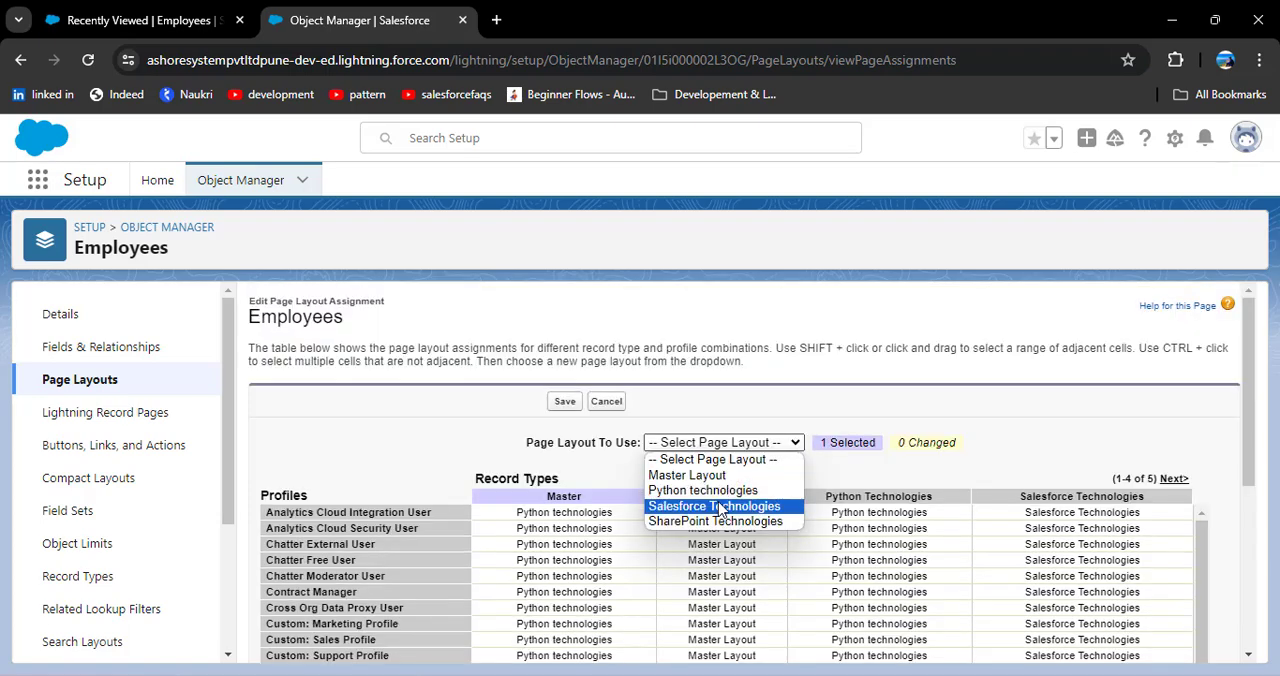
{"action": "left_click", "coordinate": [692, 510]}
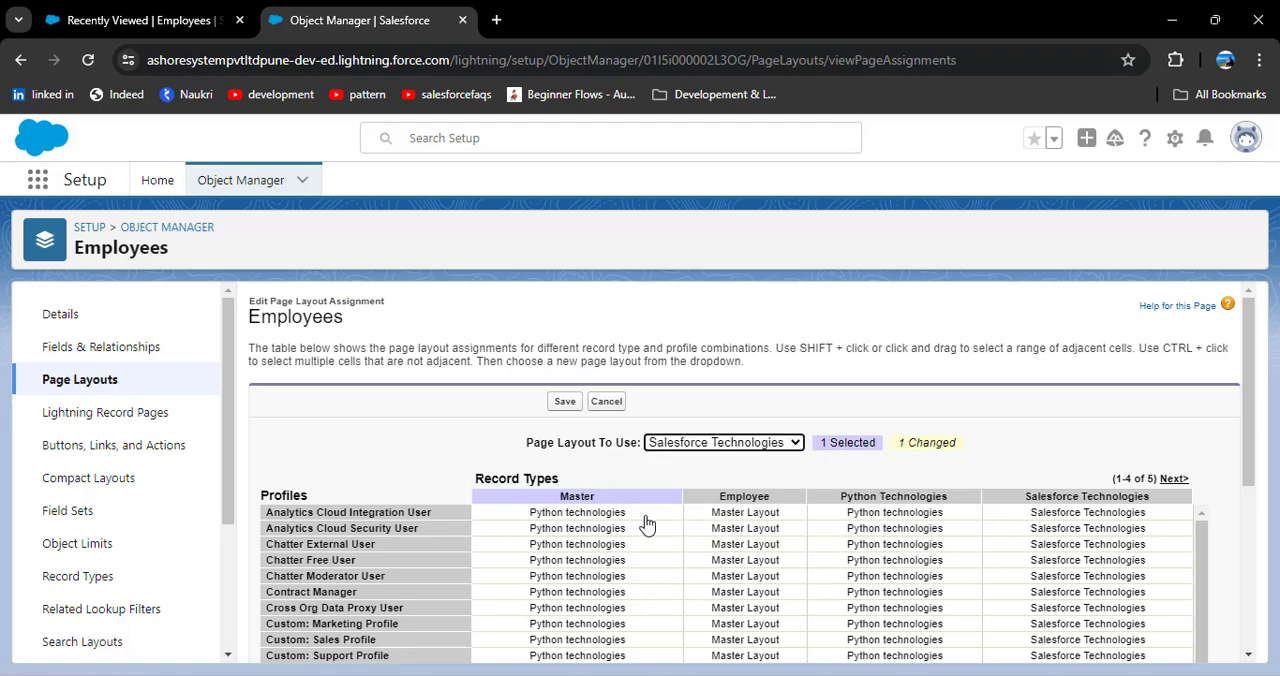
{"action": "scroll", "coordinate": [646, 523], "scroll_direction": "down", "scroll_amount": 2}
{"action": "scroll", "coordinate": [523, 528], "scroll_direction": "down", "scroll_amount": 5}
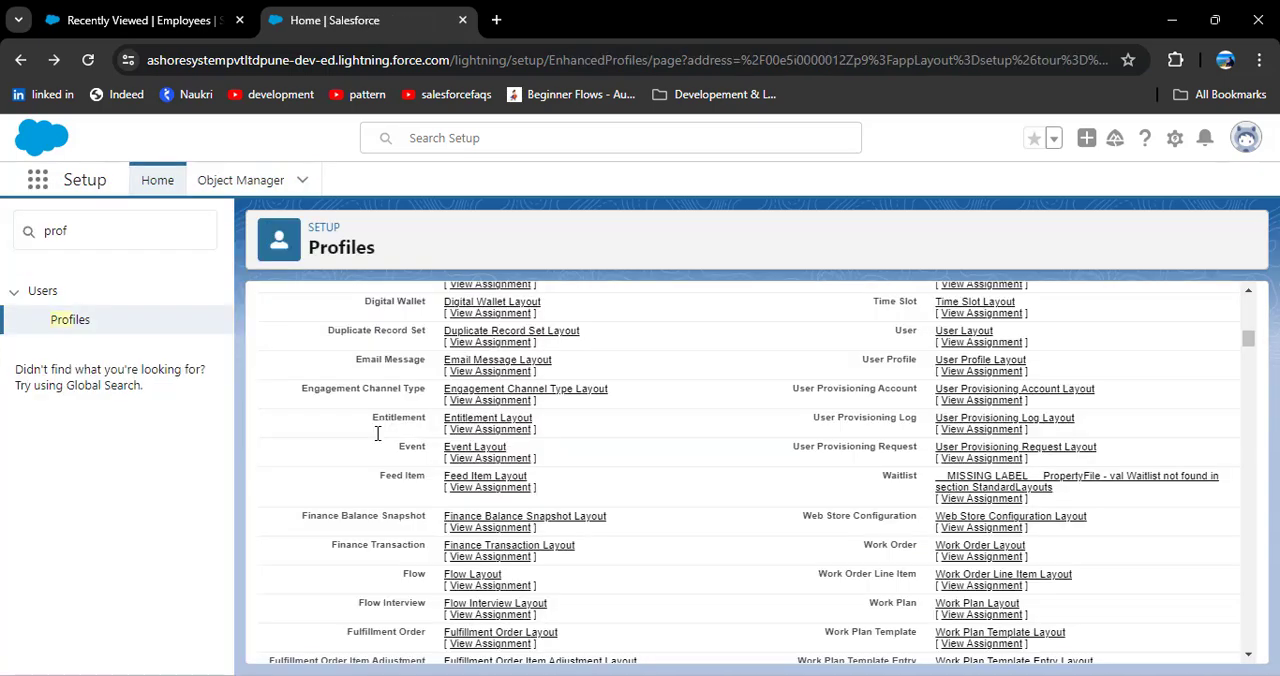
{"action": "scroll", "coordinate": [380, 440], "scroll_direction": "down", "scroll_amount": 5}
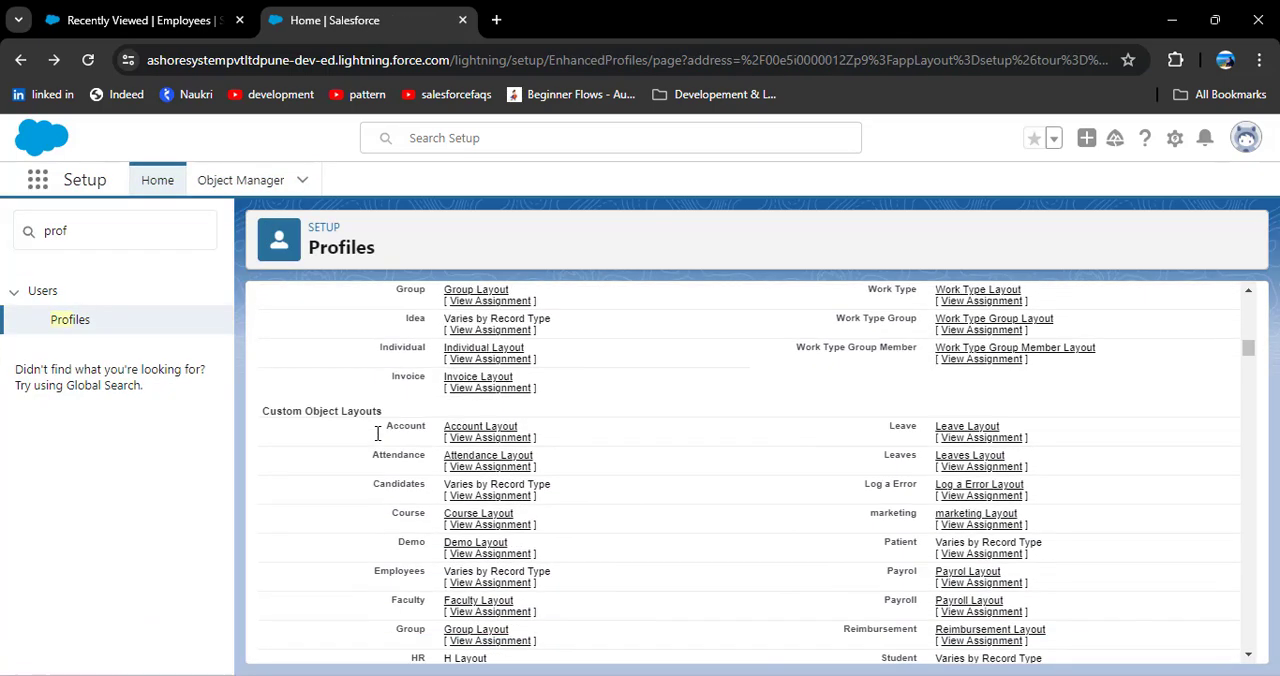
Step: Highlight the profile's Custom Object Layouts section, show the Profile Permissions slide in PowerPoint, and return to Chrome
{"action": "scroll", "coordinate": [372, 428], "scroll_direction": "down", "scroll_amount": 1}
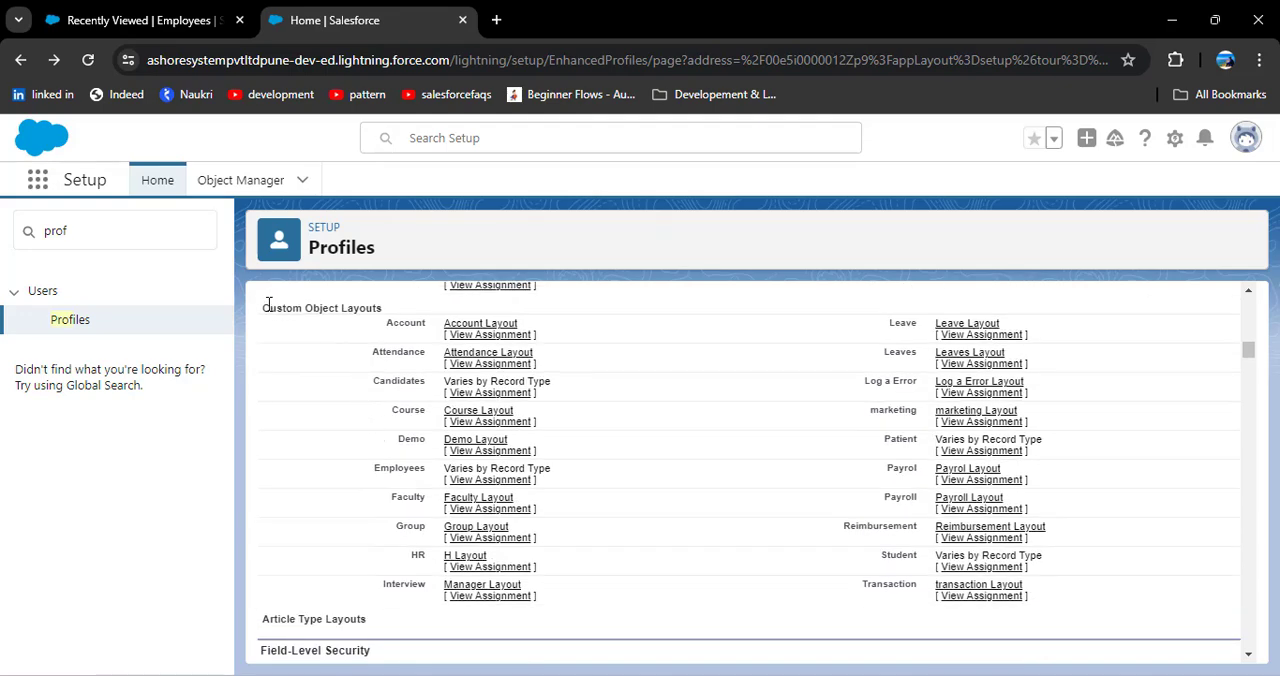
{"action": "left_click_drag", "start_coordinate": [268, 303], "coordinate": [380, 306]}
{"action": "left_click", "coordinate": [350, 365]}
{"action": "key", "text": "alt+Tab"}
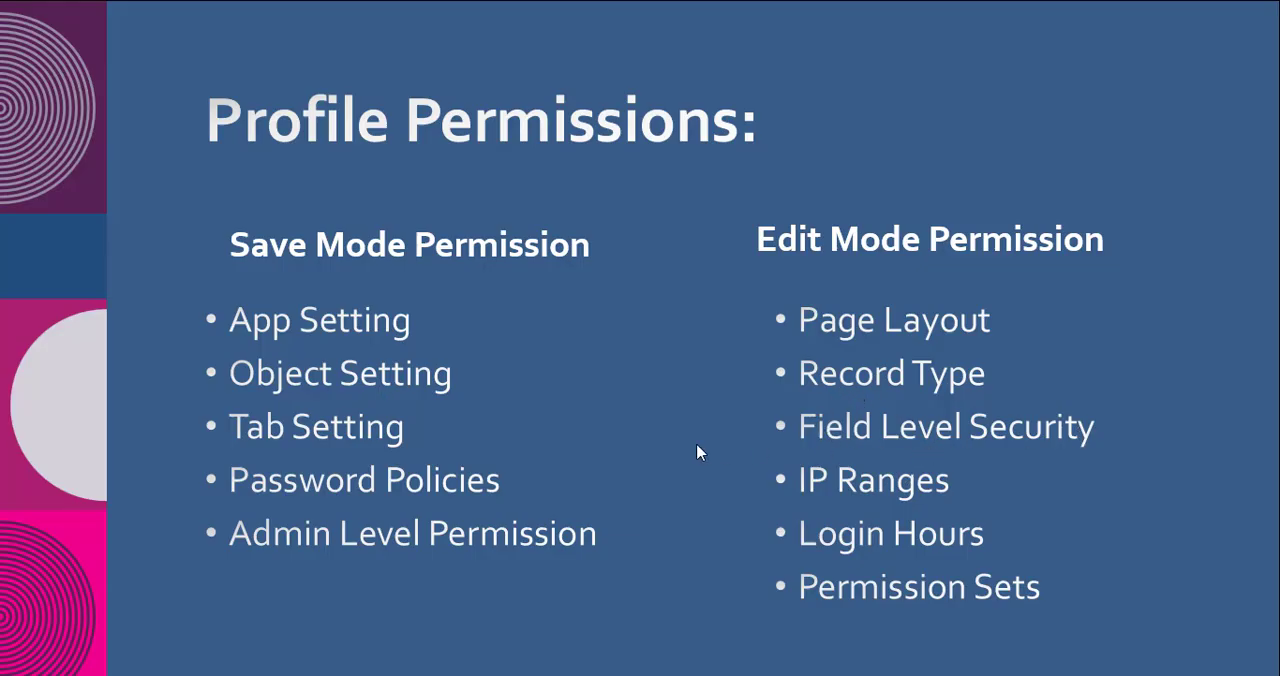
{"action": "key", "text": "alt+Tab"}
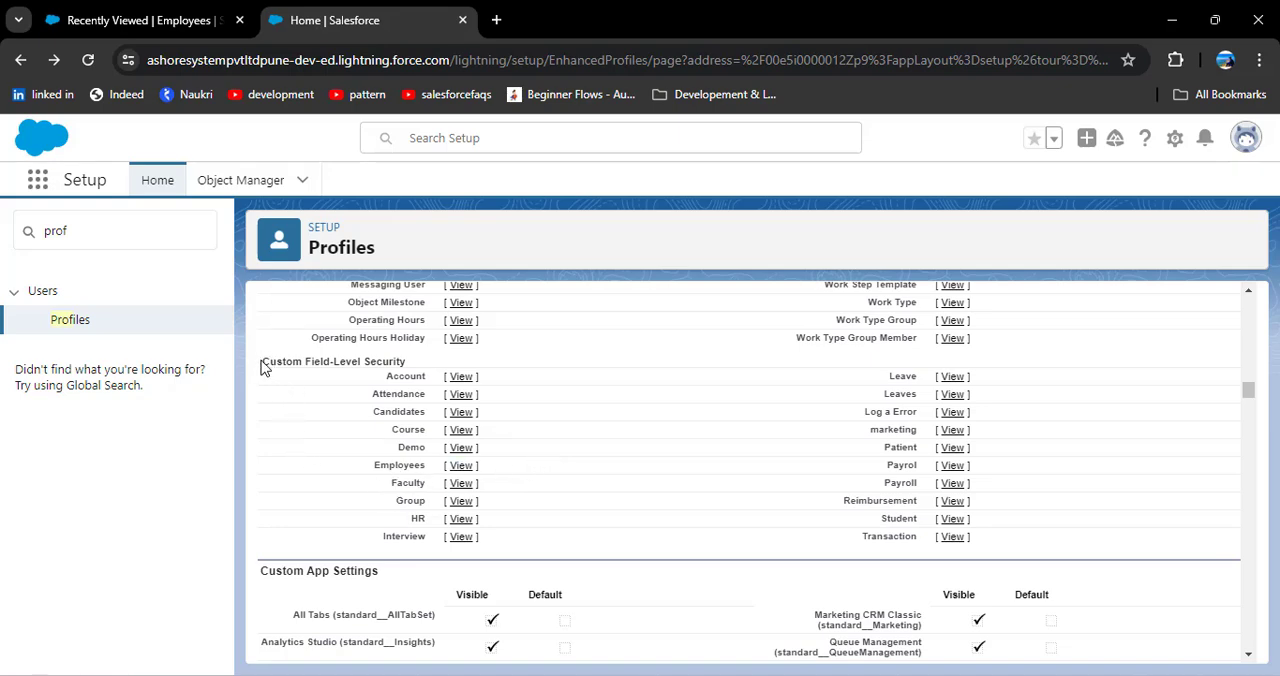
Step: Open the principle profile's Employees field-level security for editing, review Read and Edit Access, save it and return to the profile
{"action": "left_click_drag", "start_coordinate": [261, 363], "coordinate": [431, 376]}
{"action": "left_click", "coordinate": [306, 513]}
{"action": "left_click", "coordinate": [459, 468]}
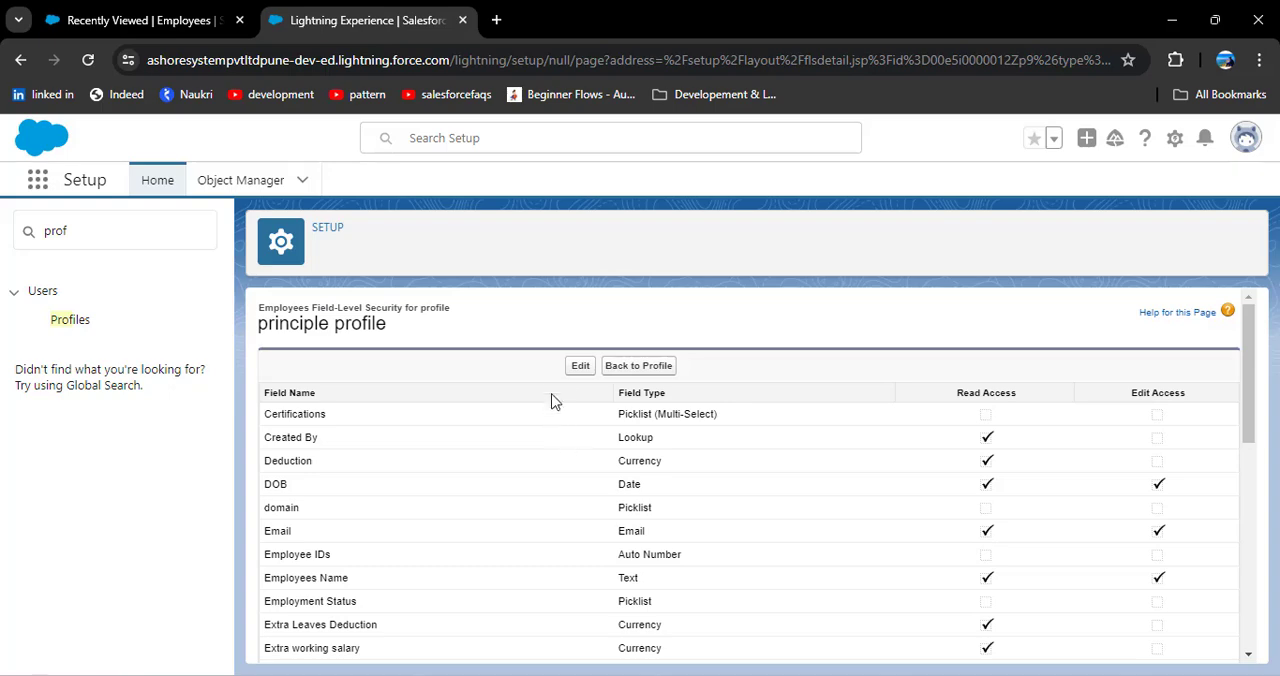
{"action": "left_click", "coordinate": [580, 366]}
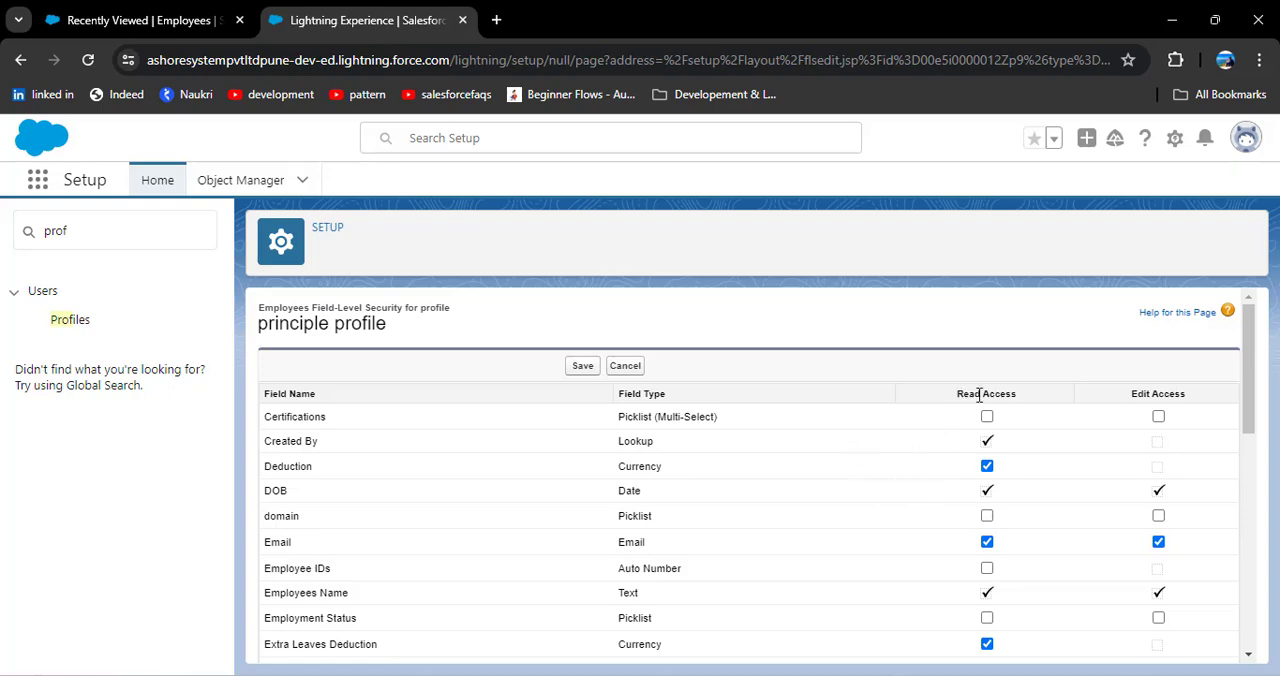
{"action": "scroll", "coordinate": [841, 473], "scroll_direction": "down", "scroll_amount": 6}
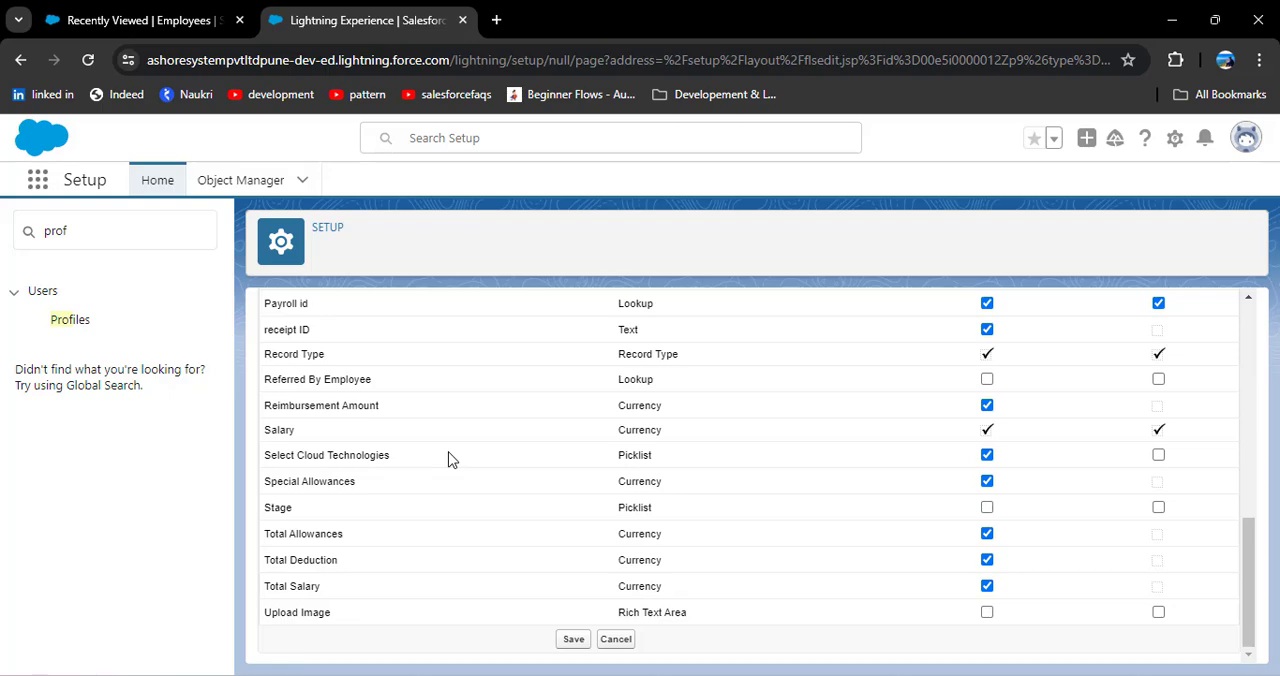
{"action": "left_click", "coordinate": [571, 641]}
{"action": "left_click", "coordinate": [612, 368]}
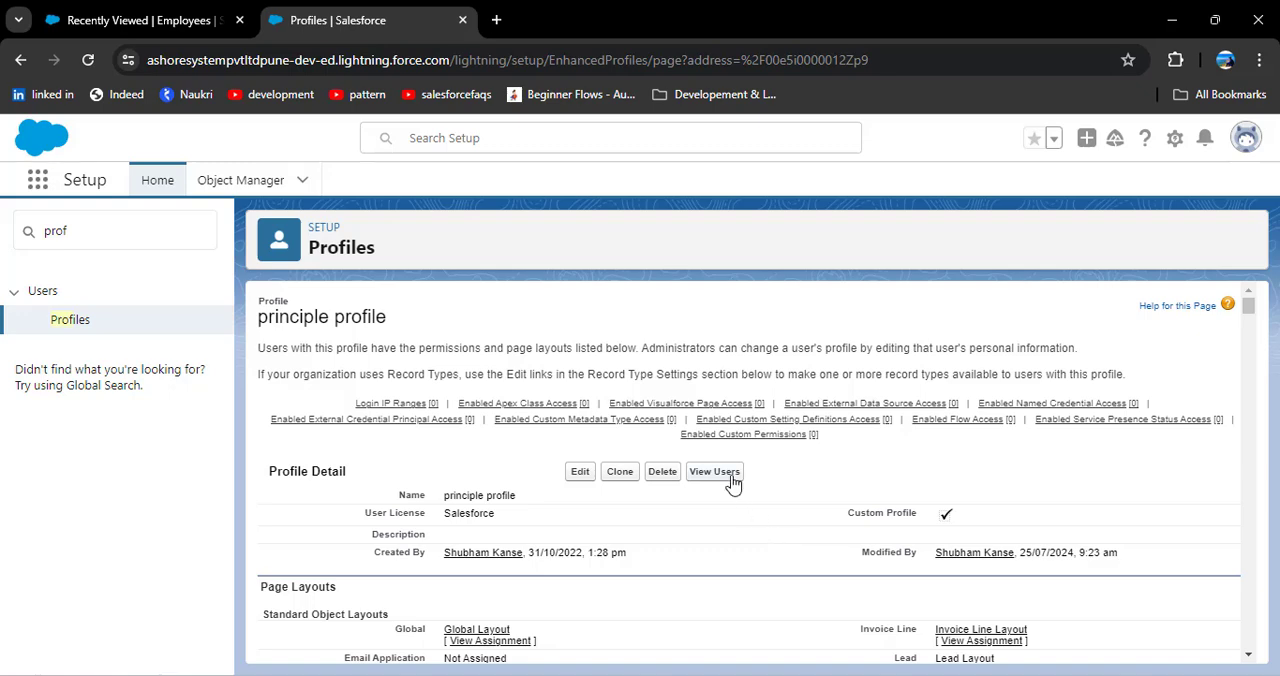
Step: Log in as the user assigned to the principle profile and open the second record in the Employees list
{"action": "left_click", "coordinate": [714, 472]}
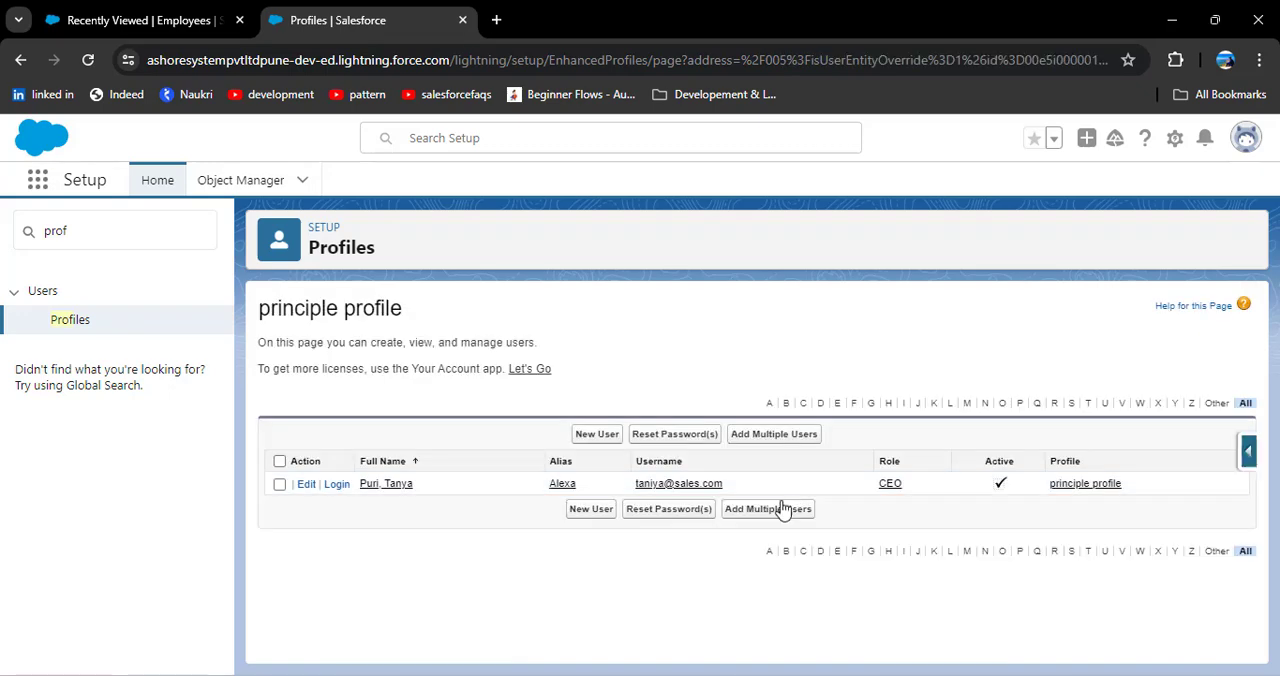
{"action": "left_click", "coordinate": [345, 486]}
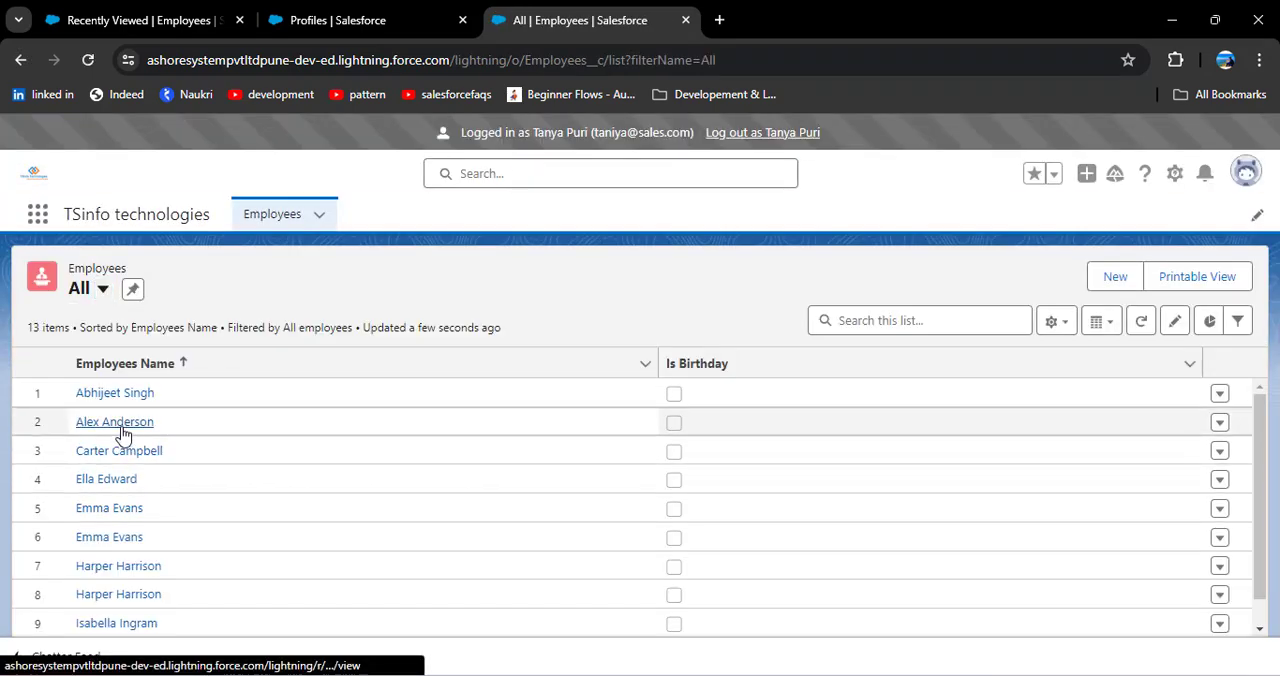
{"action": "left_click", "coordinate": [88, 424]}
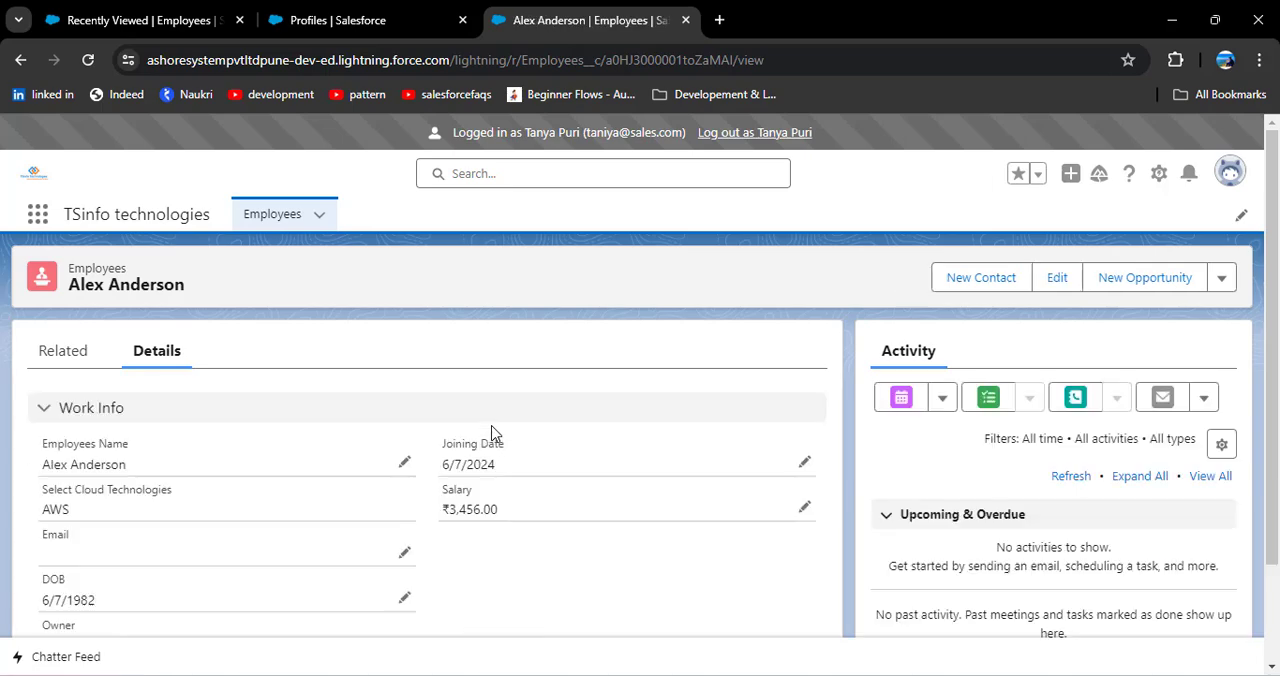
Step: Check whether the Select Cloud Technologies field can be edited on the employee record's details
{"action": "scroll", "coordinate": [426, 457], "scroll_direction": "down", "scroll_amount": 1}
{"action": "double_click", "coordinate": [276, 412]}
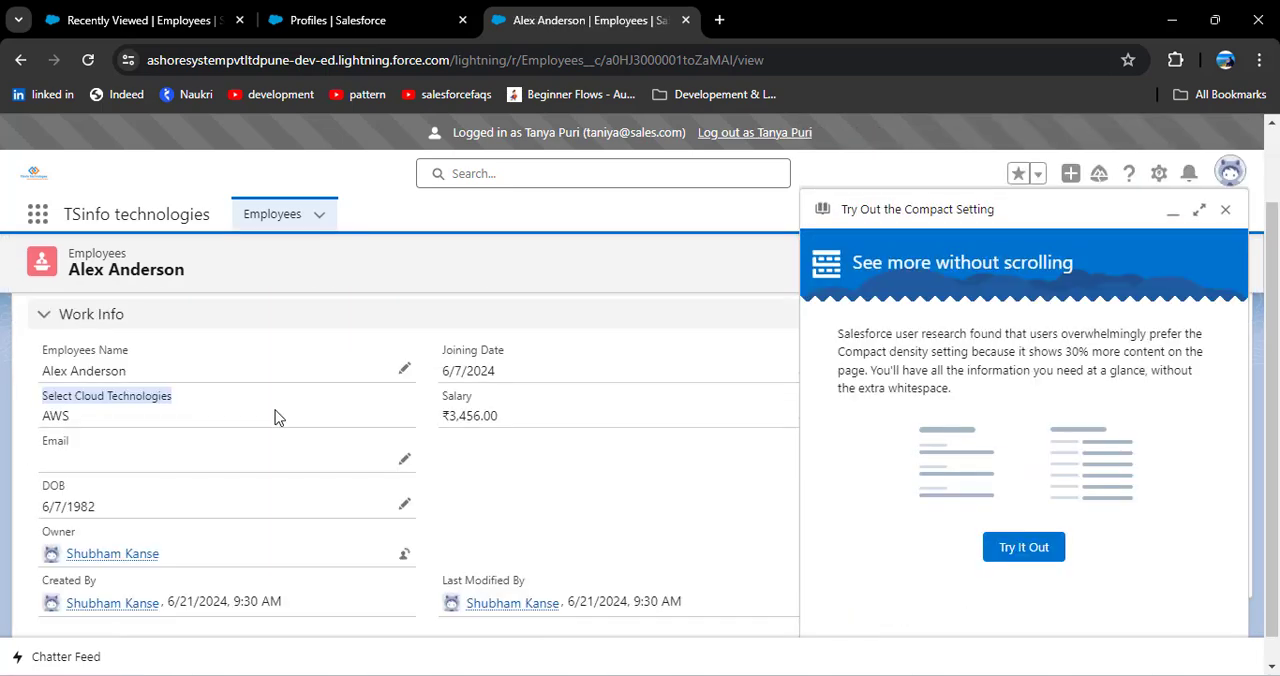
{"action": "left_click", "coordinate": [246, 416]}
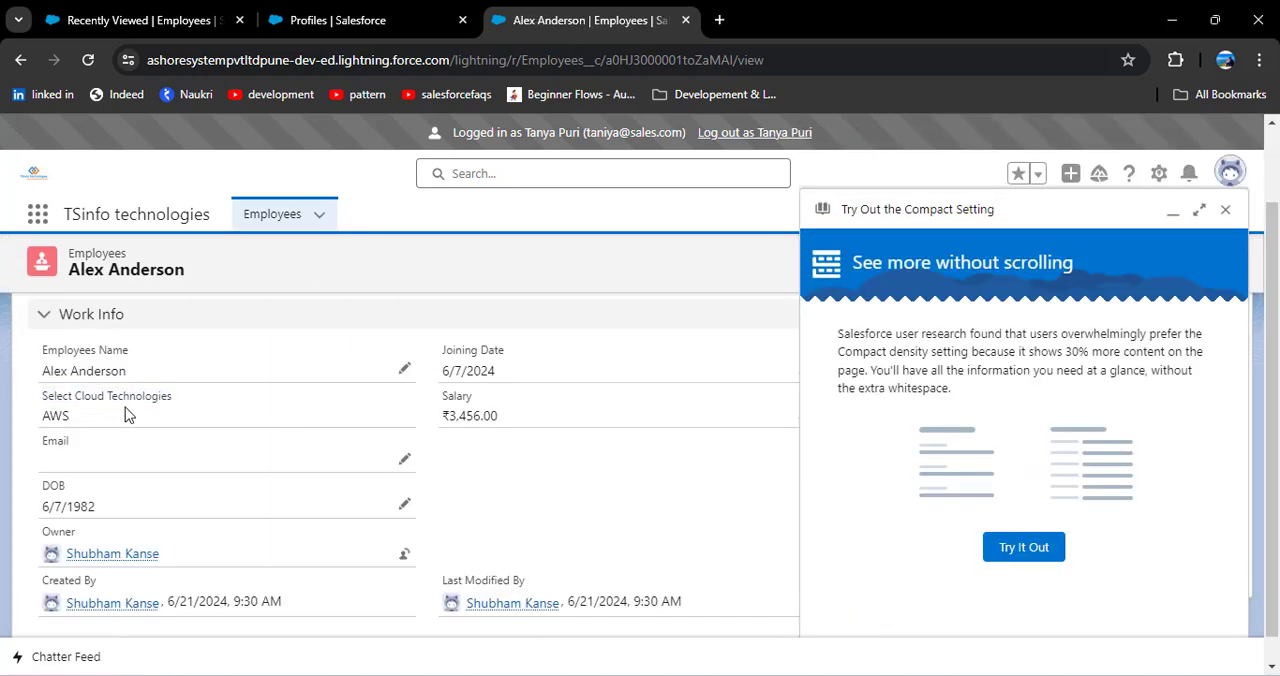
{"action": "double_click", "coordinate": [150, 430]}
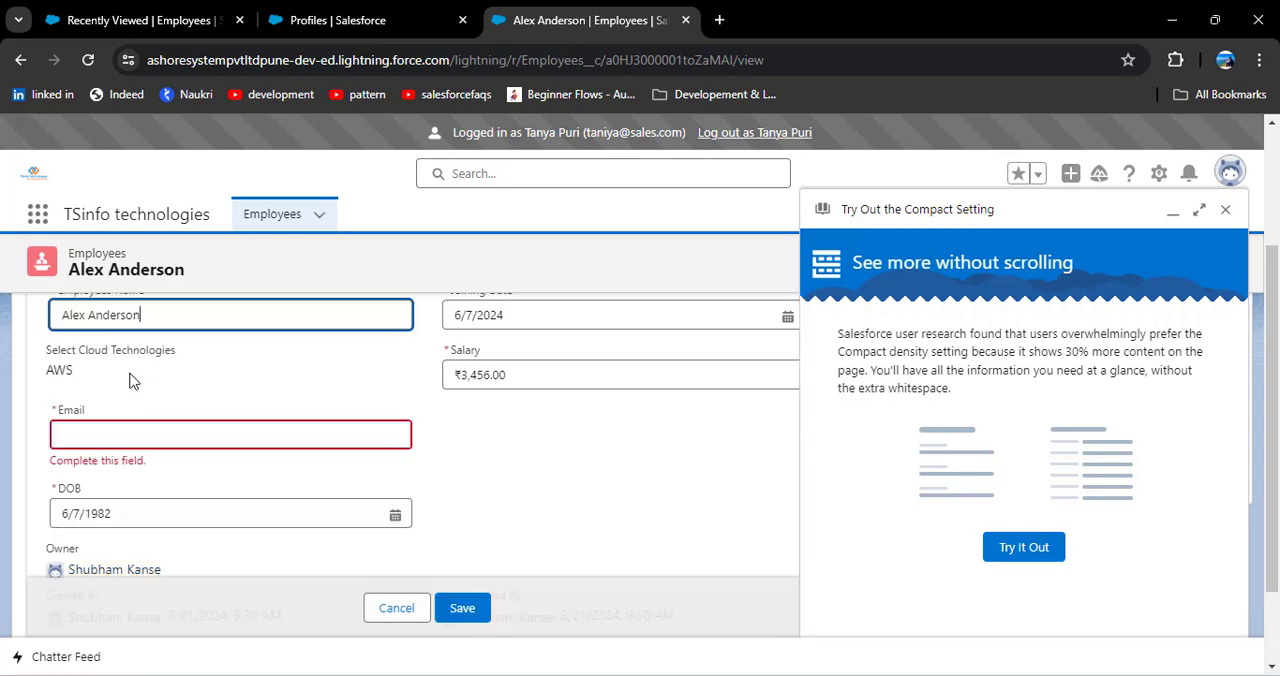
{"action": "left_click", "coordinate": [80, 464]}
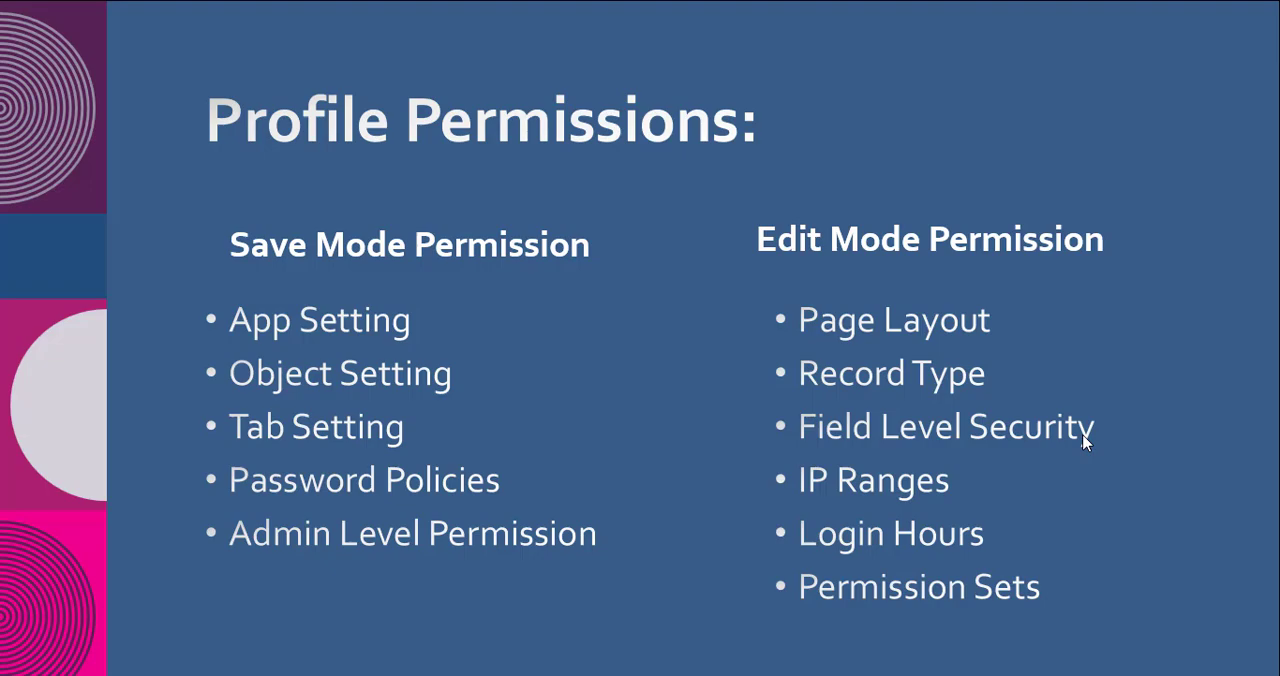
Step: Return from the Profile Permissions slide to Chrome, log out as the assigned user, and go back to the principle profile
{"action": "key", "text": "alt+Tab"}
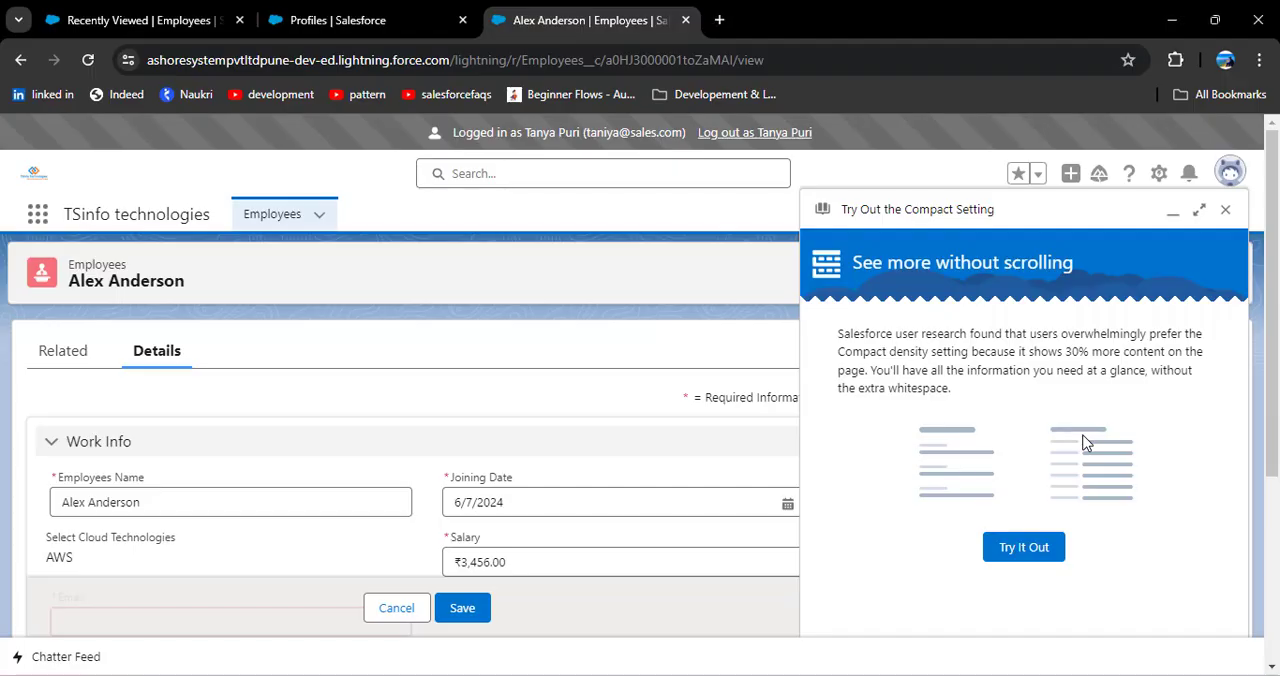
{"action": "left_click", "coordinate": [720, 138]}
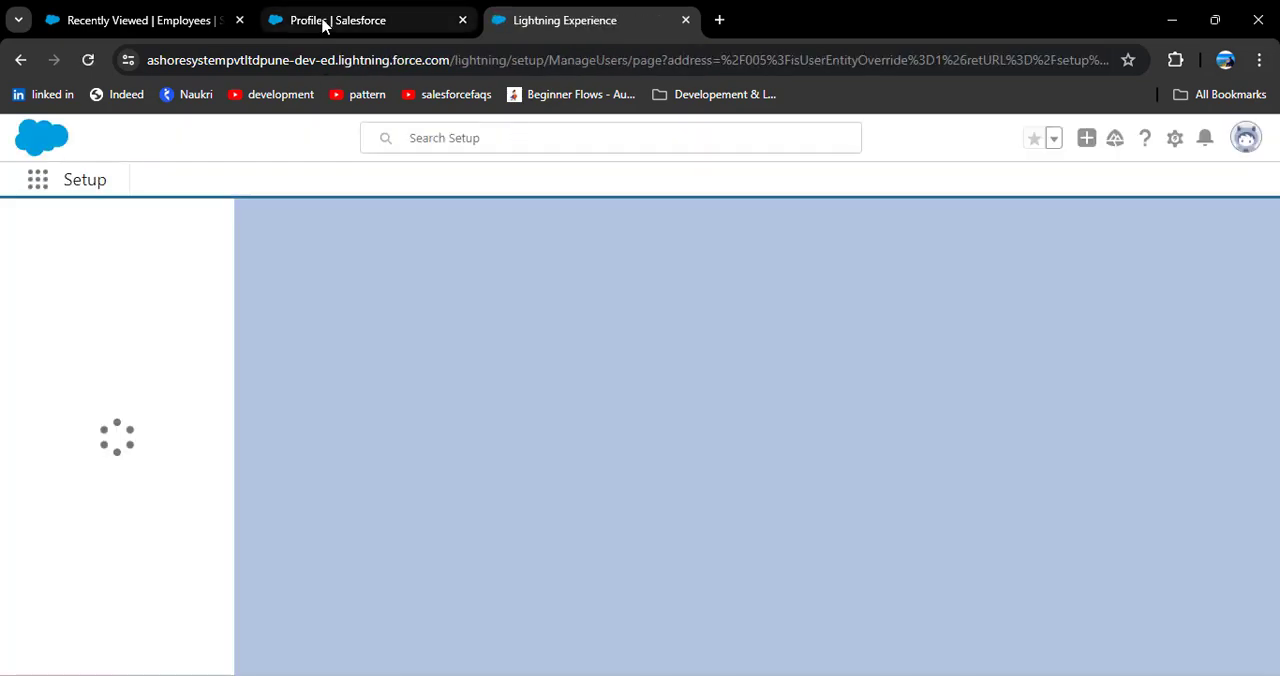
{"action": "scroll", "coordinate": [405, 420], "scroll_direction": "down", "scroll_amount": 2}
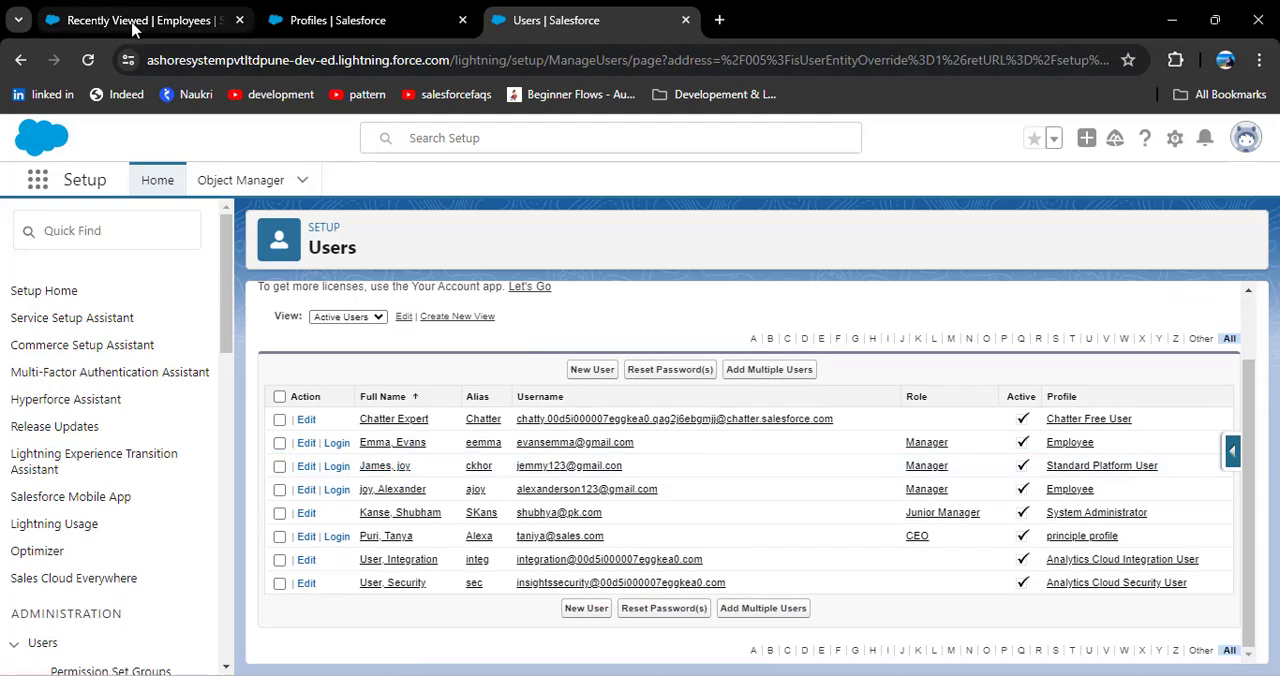
{"action": "left_click", "coordinate": [338, 20]}
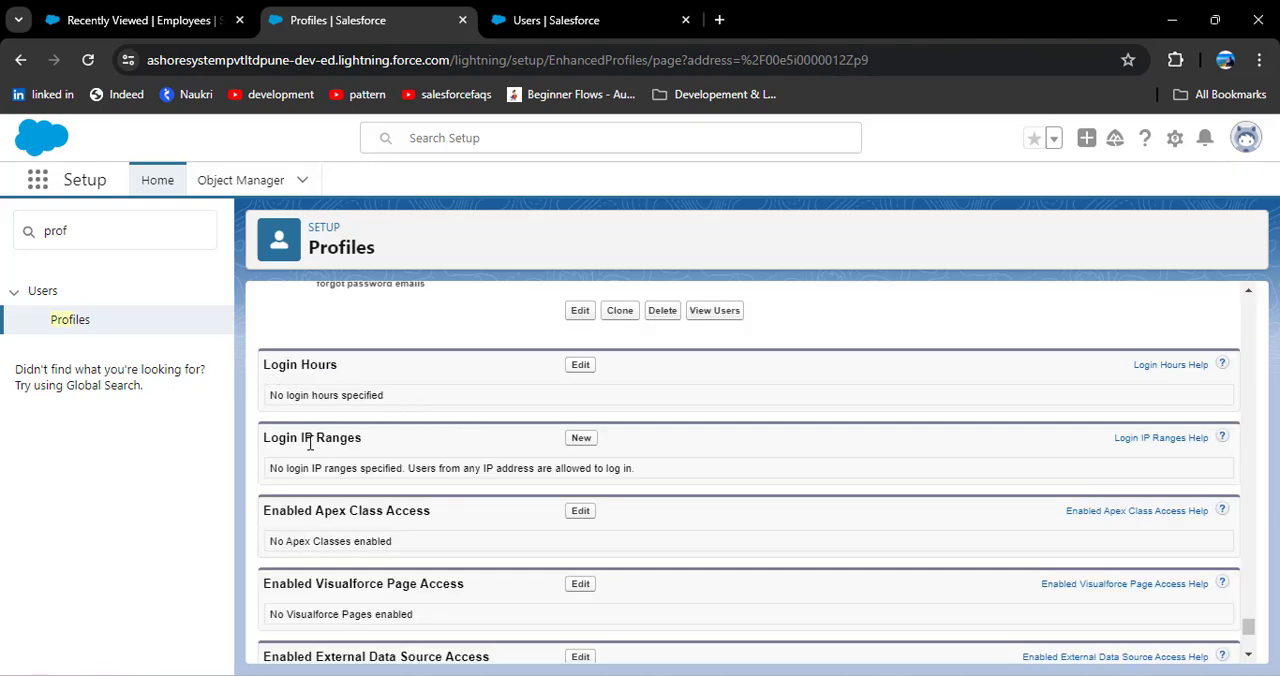
Step: Examine the principle profile's Login Hours settings and open the form for a new Login IP Ranges entry
{"action": "scroll", "coordinate": [349, 540], "scroll_direction": "down", "scroll_amount": 1}
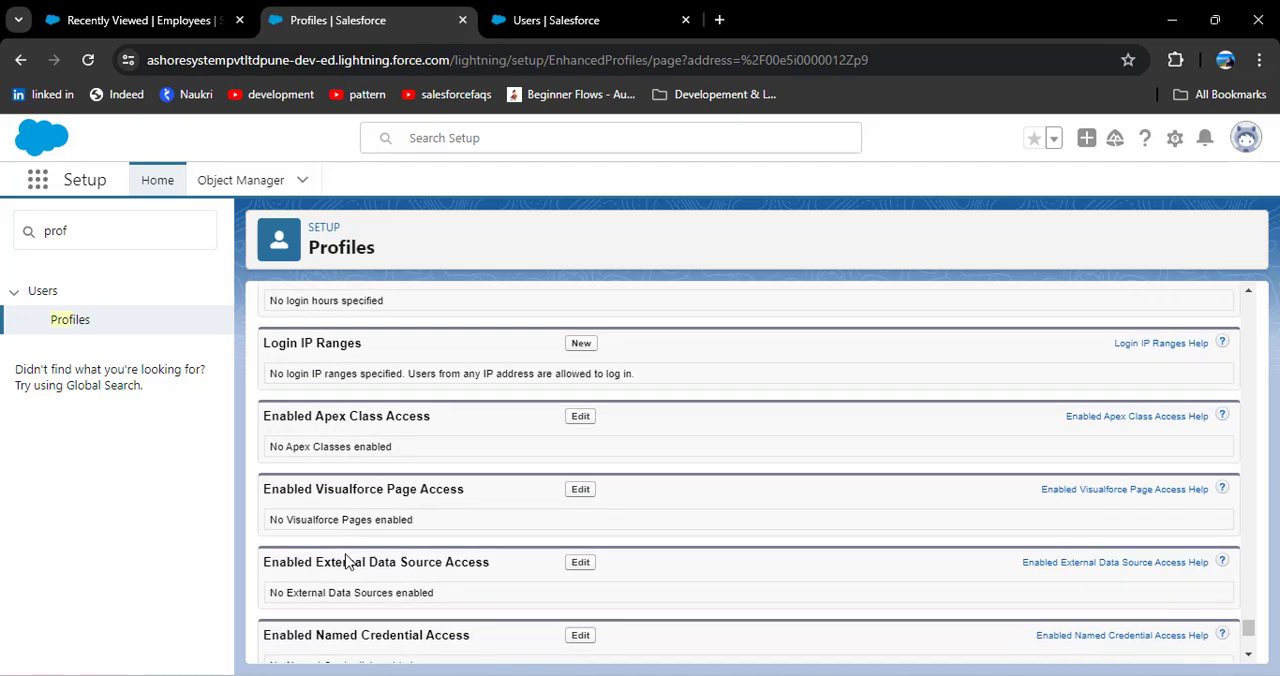
{"action": "scroll", "coordinate": [314, 563], "scroll_direction": "up", "scroll_amount": 2}
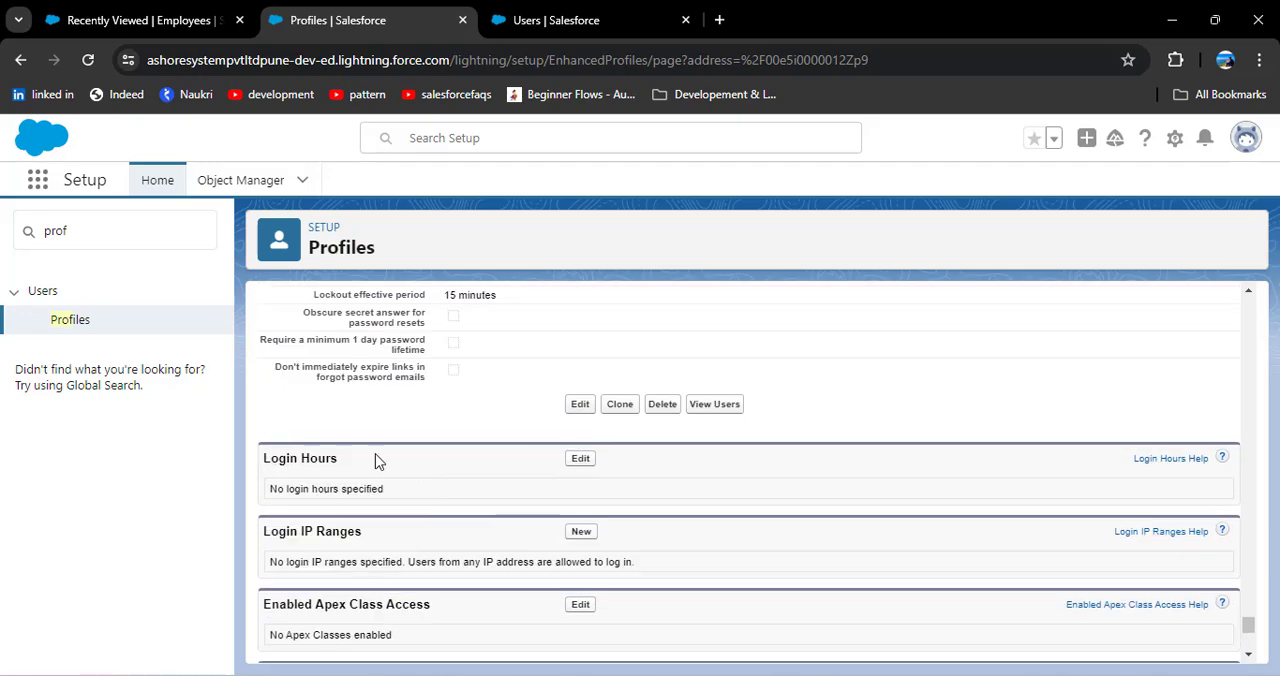
{"action": "left_click", "coordinate": [580, 459]}
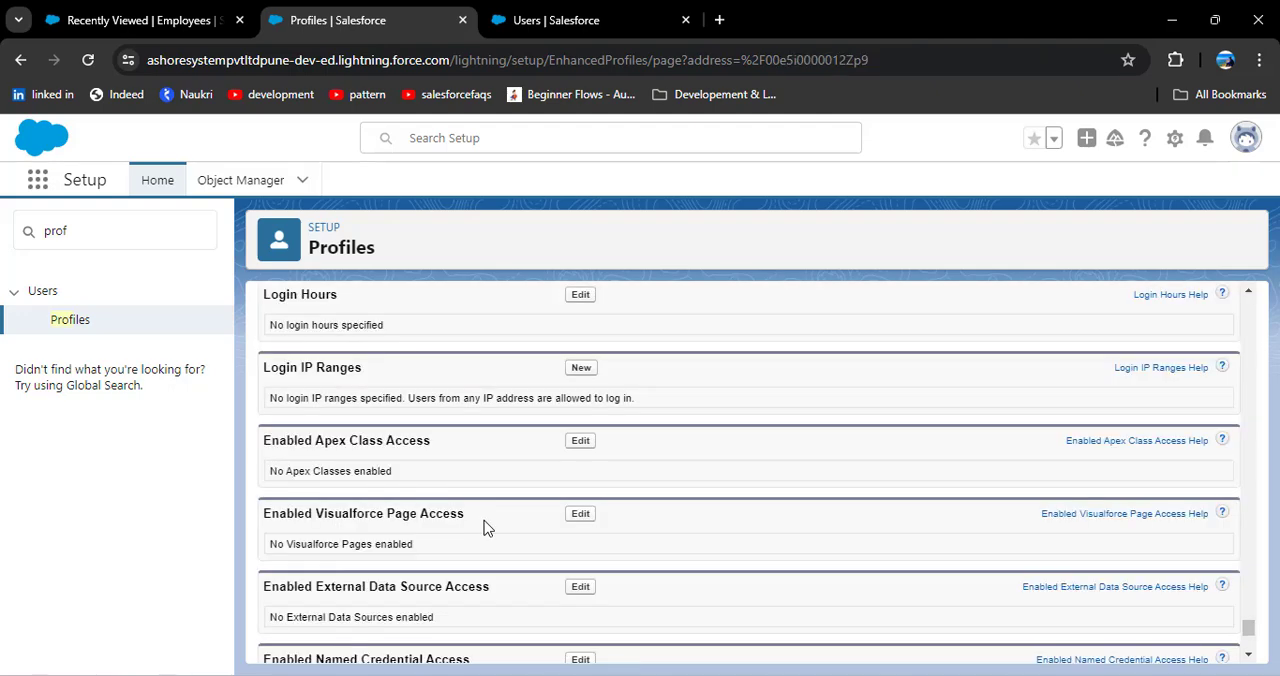
{"action": "scroll", "coordinate": [484, 524], "scroll_direction": "up", "scroll_amount": 1}
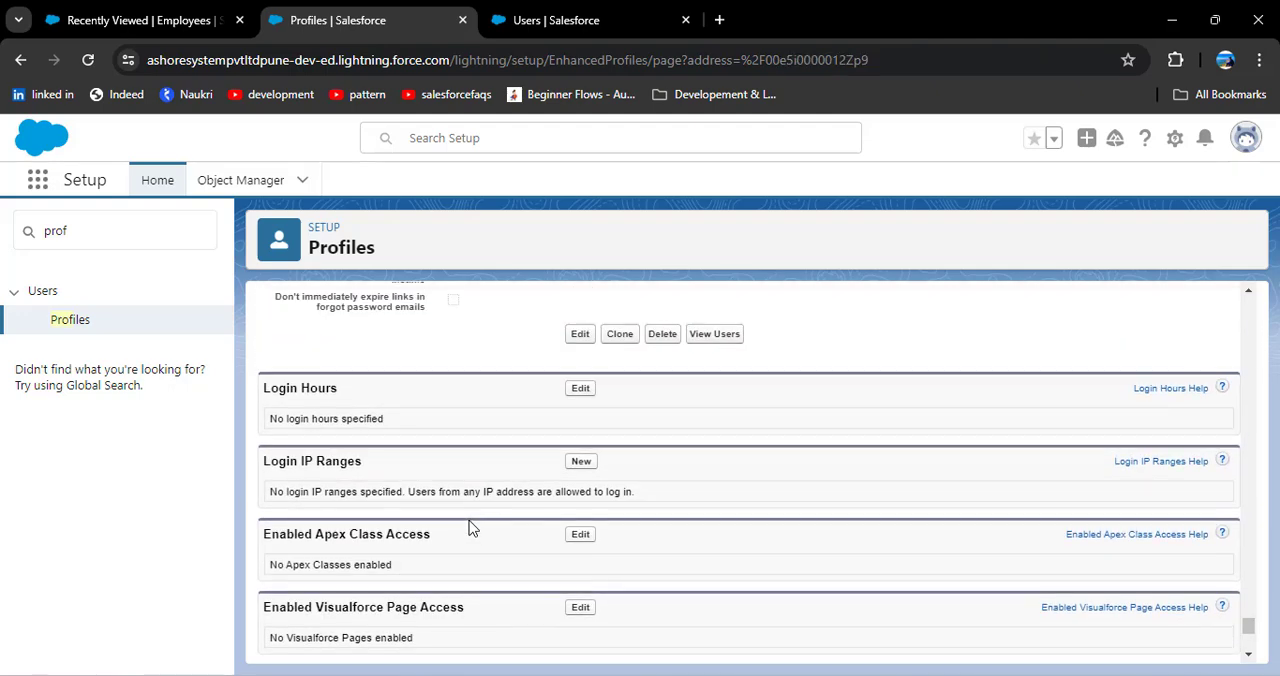
{"action": "left_click", "coordinate": [584, 464]}
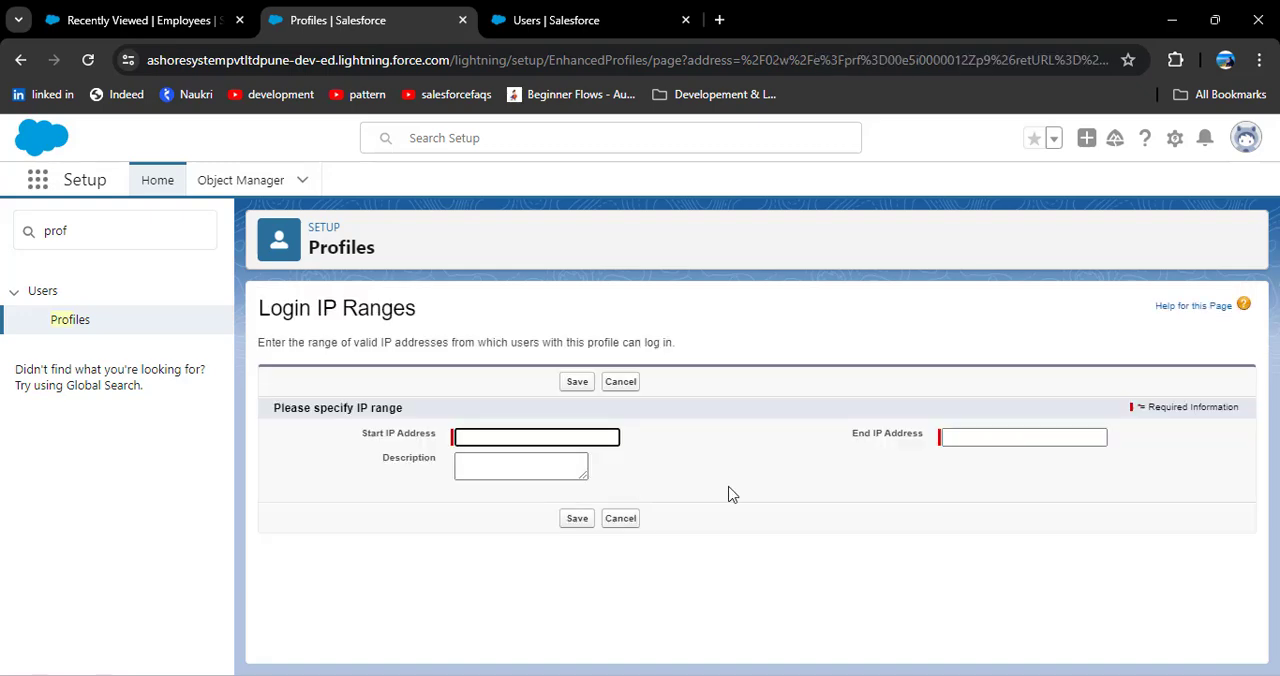